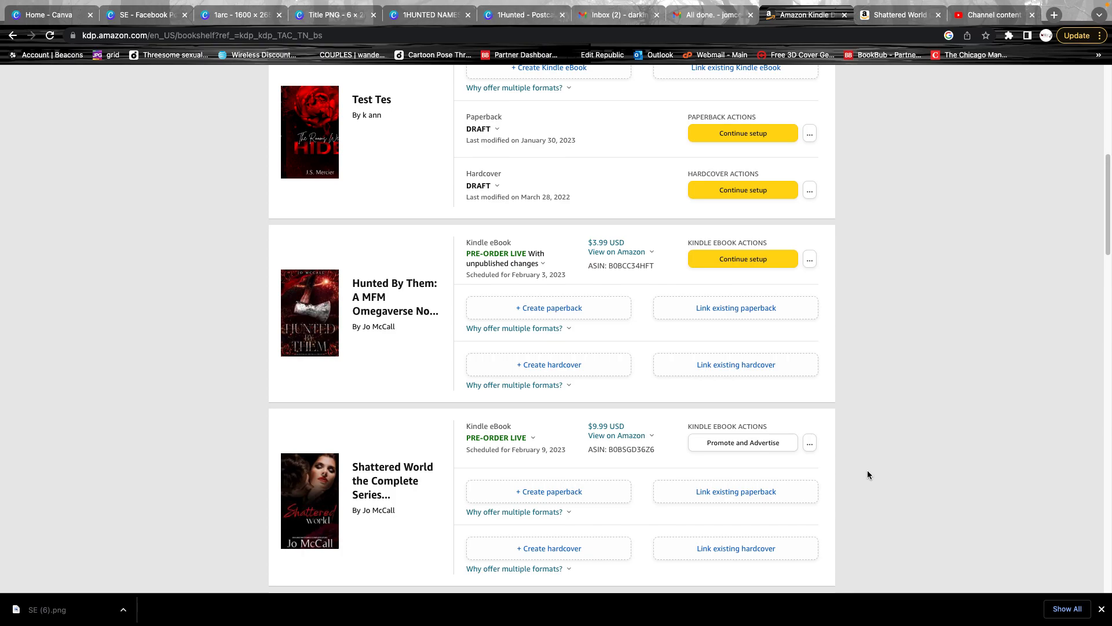
- Look over the bookshelf and the formats offered for creating a new title, ending back on the bookshelf
scroll(959, 325, "up", 8)
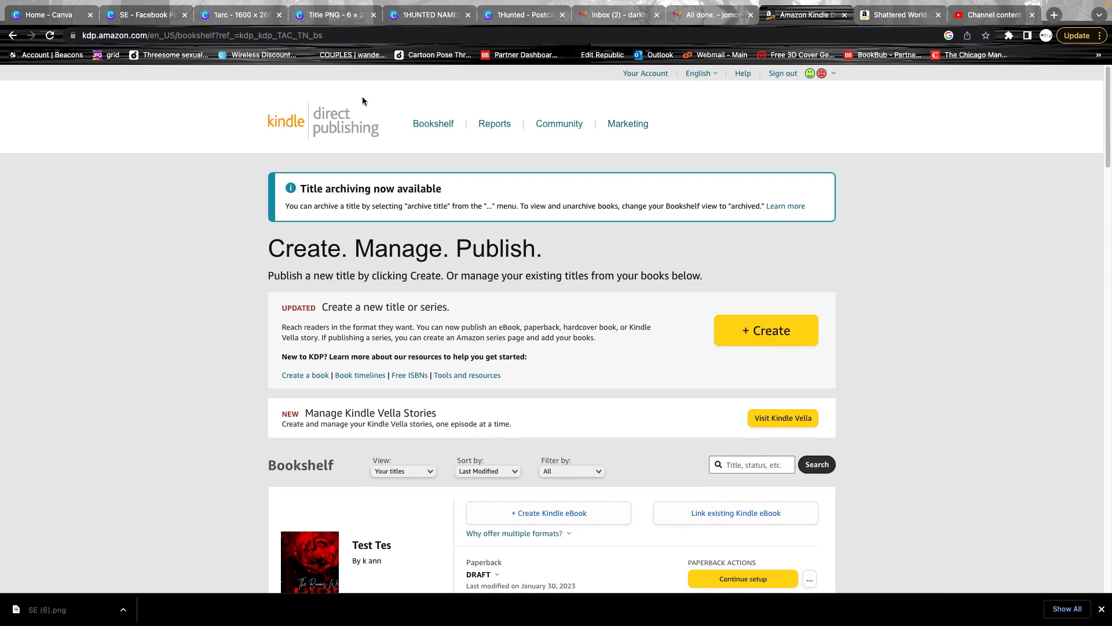
left_click(418, 127)
scroll(879, 323, "down", 5)
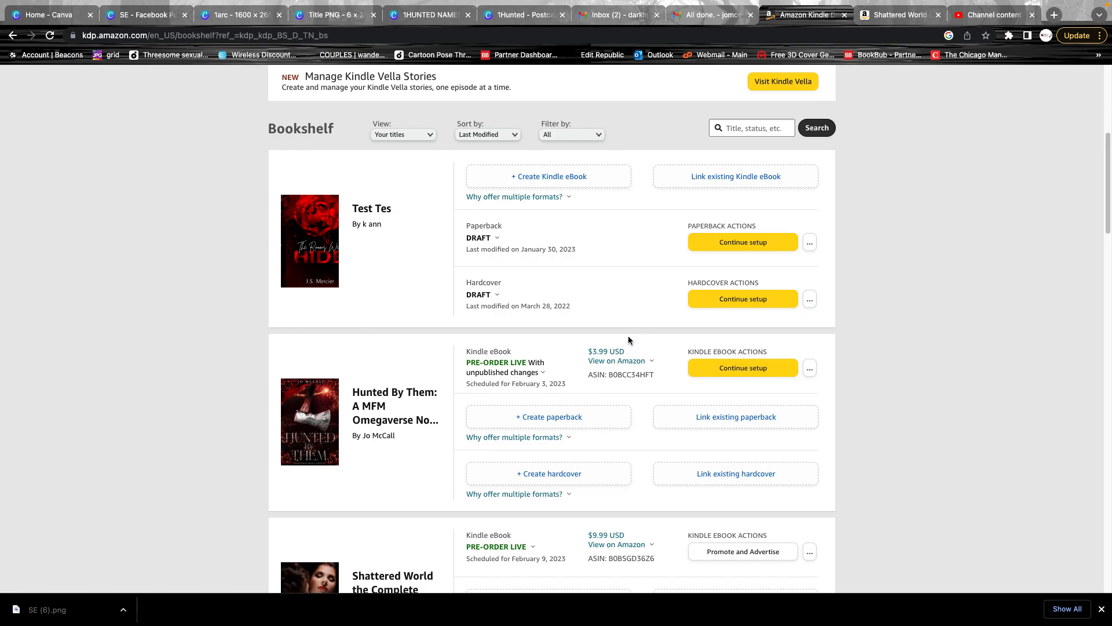
scroll(641, 348, "up", 5)
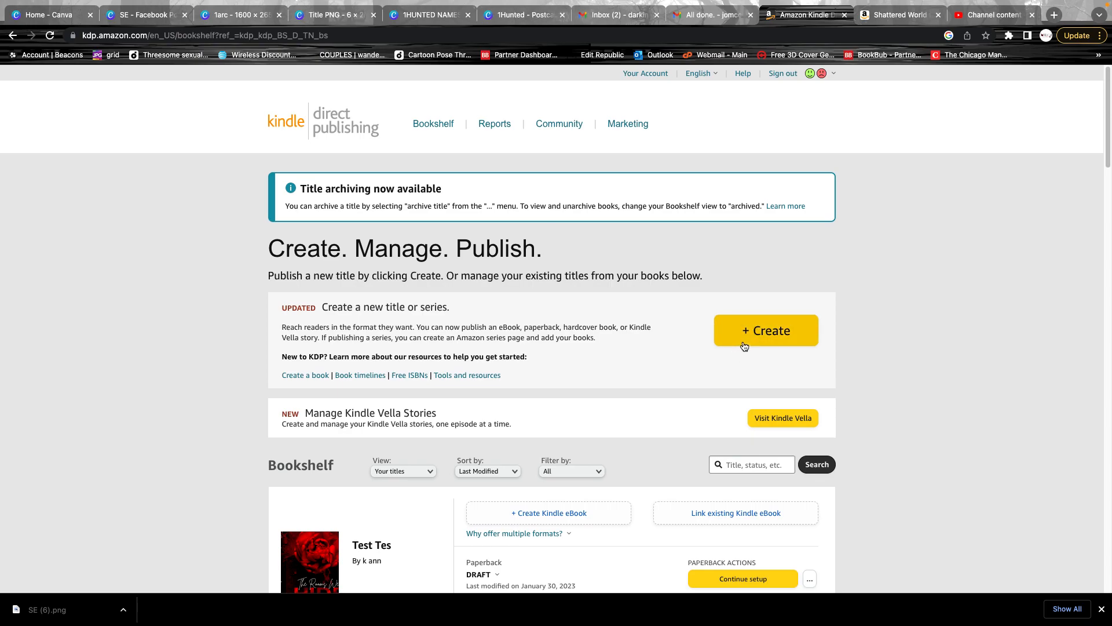
left_click(769, 331)
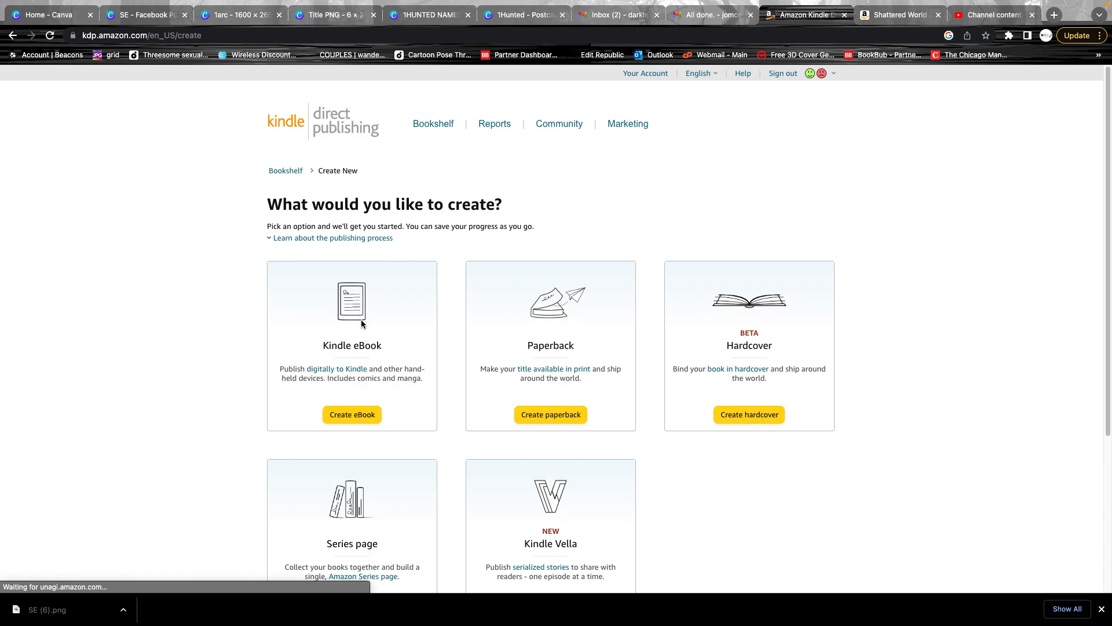
left_click(13, 35)
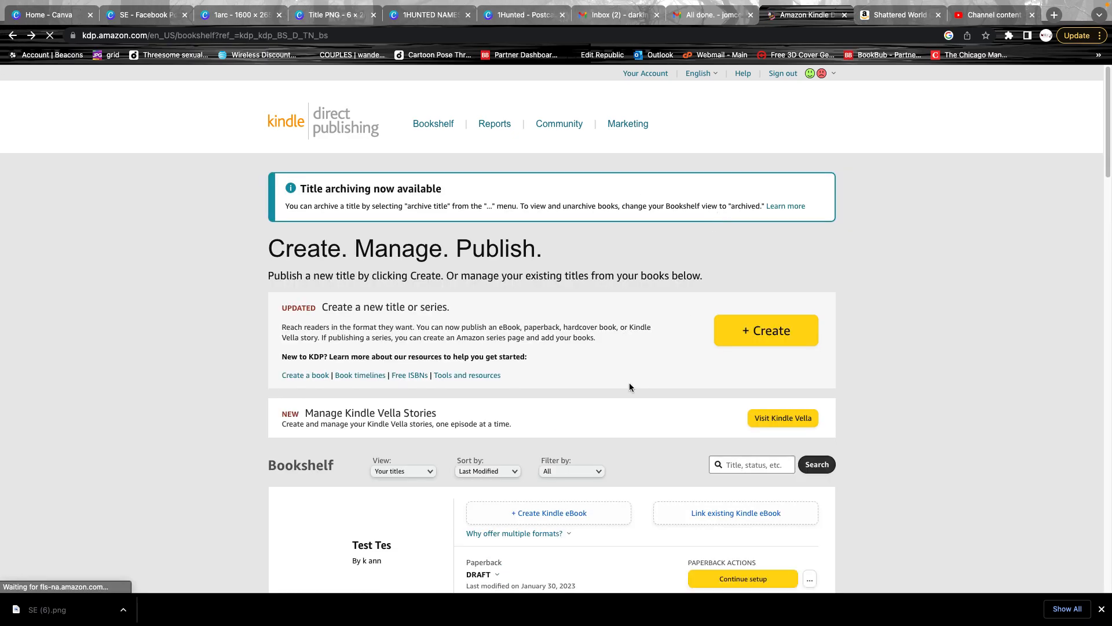
- Continue the setup of the Hunted By Them Kindle eBook and check the language choices in its details
scroll(634, 381, "down", 6)
left_click(762, 335)
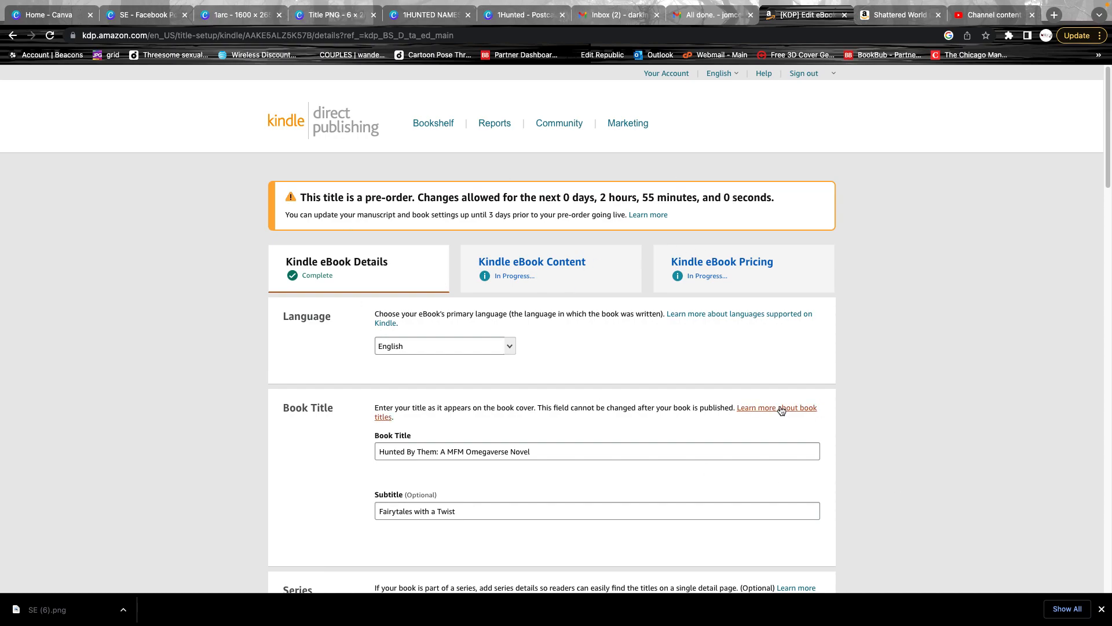
scroll(630, 259, "down", 3)
left_click(513, 169)
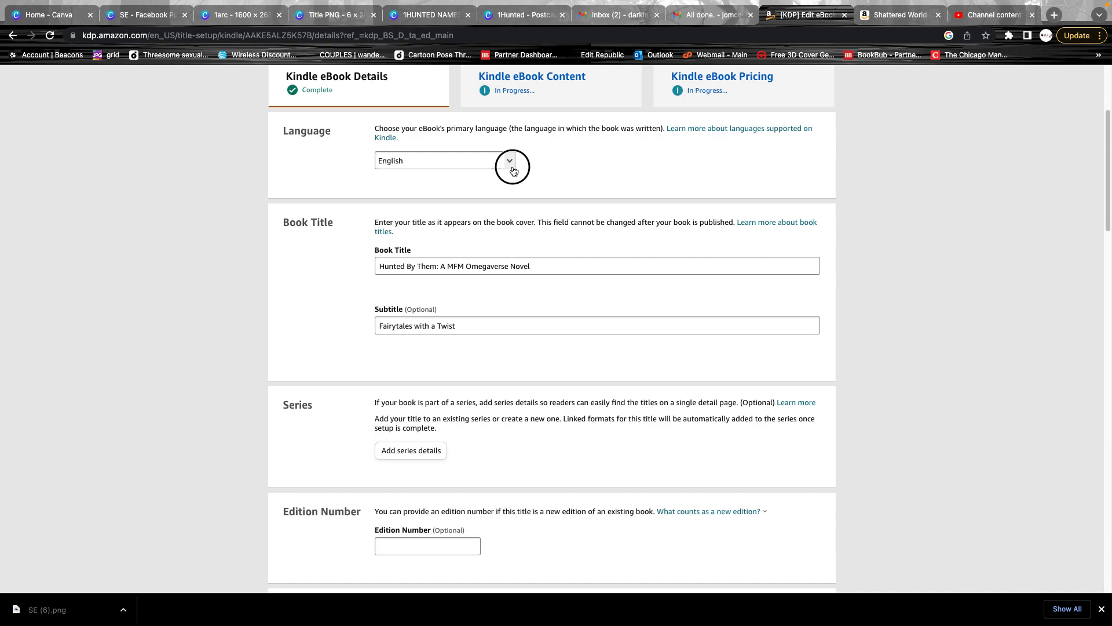
left_click(550, 168)
- Replace "MFM" in the book title so it reads "Hunted By Them: A Menage Omegaverse Novel"
left_click_drag(440, 267, 554, 270)
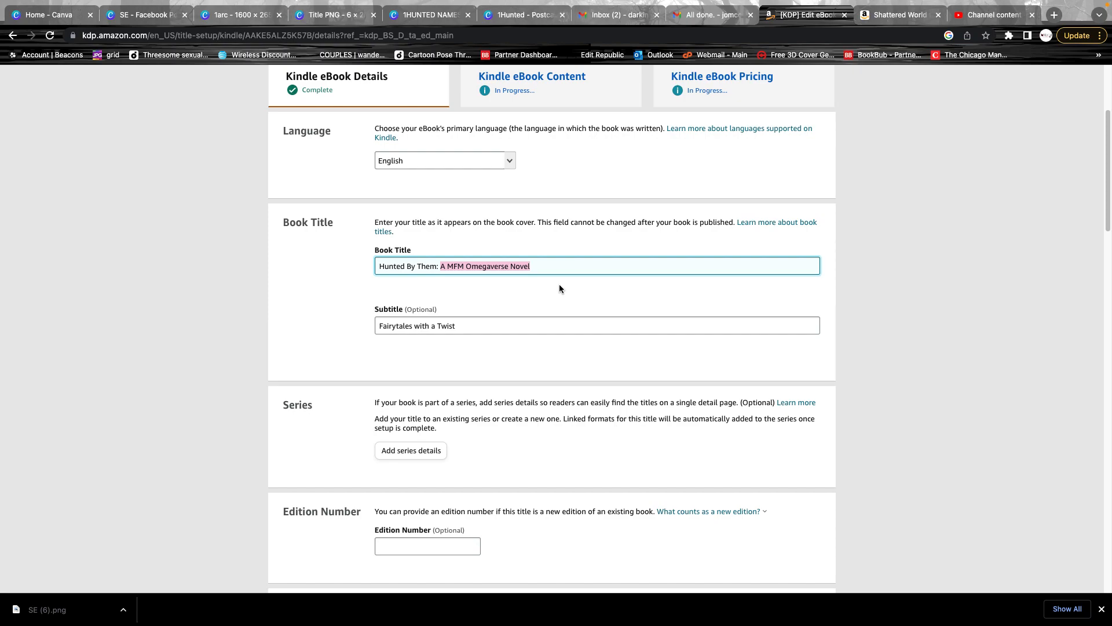
left_click(461, 266)
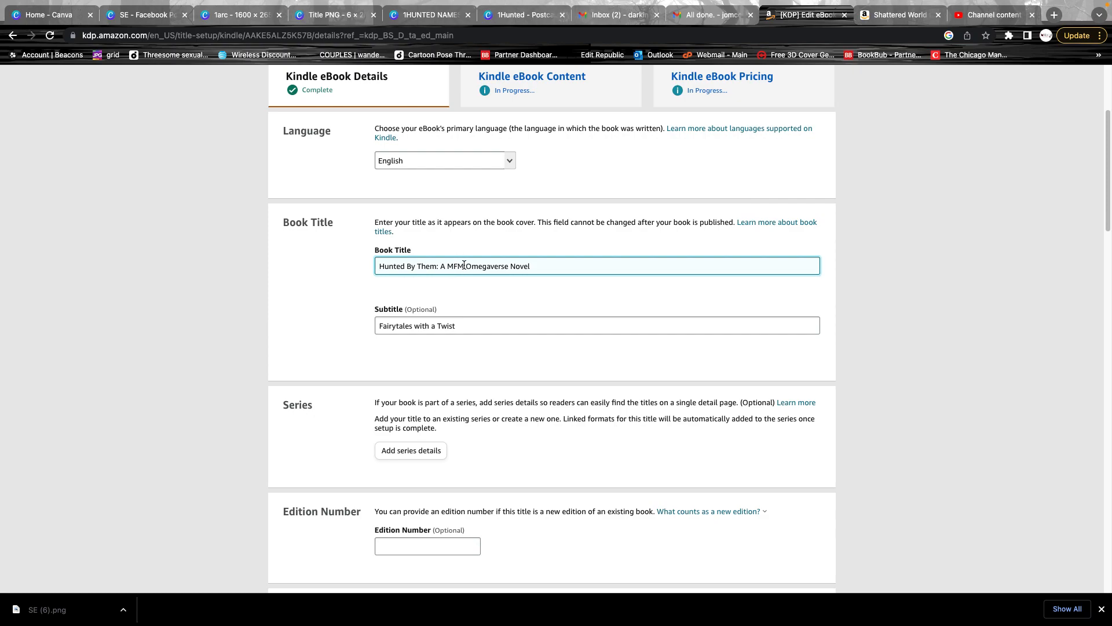
double_click(455, 267)
key("BackSpace")
type("Menage")
left_click(438, 266)
type(":")
- Look at the series details option and the edition number field, adding nothing to either
scroll(501, 401, "down", 2)
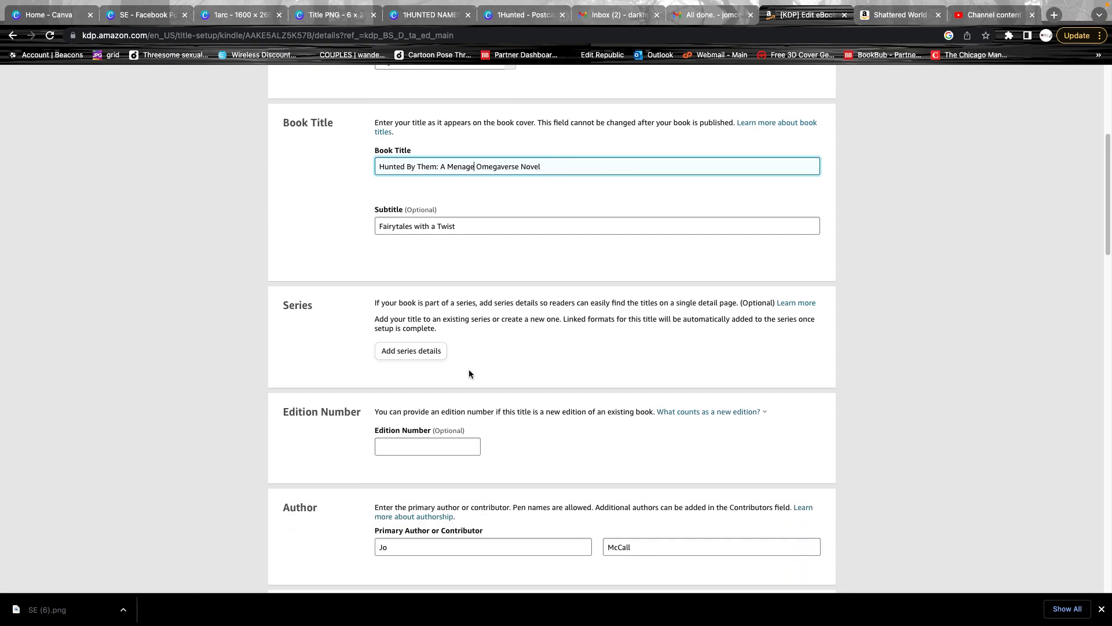
left_click(405, 356)
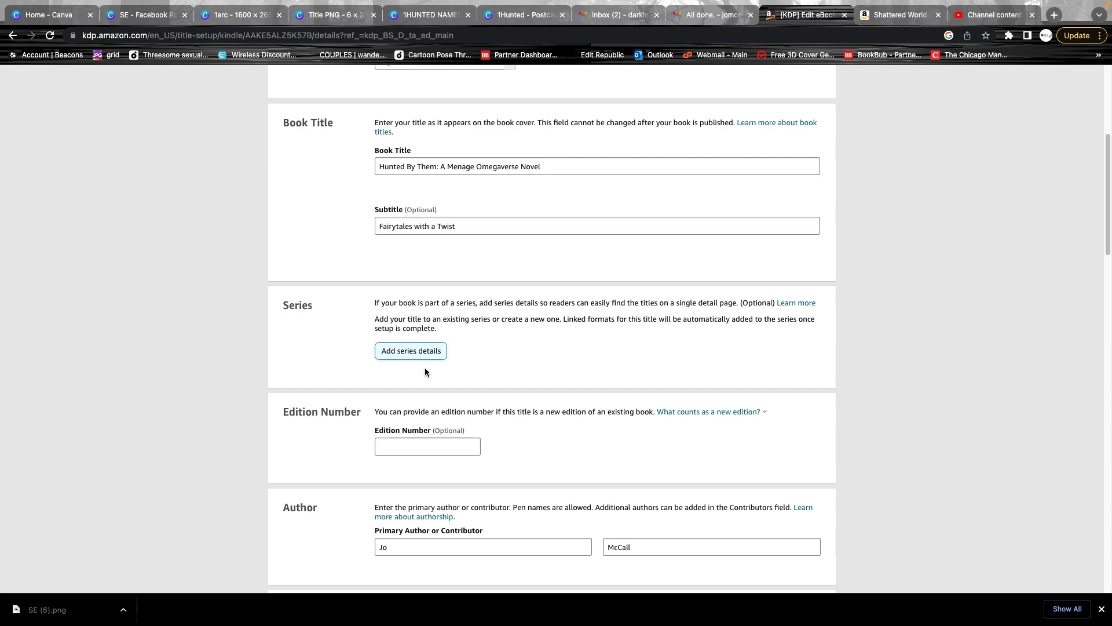
scroll(467, 332, "down", 3)
left_click(465, 310)
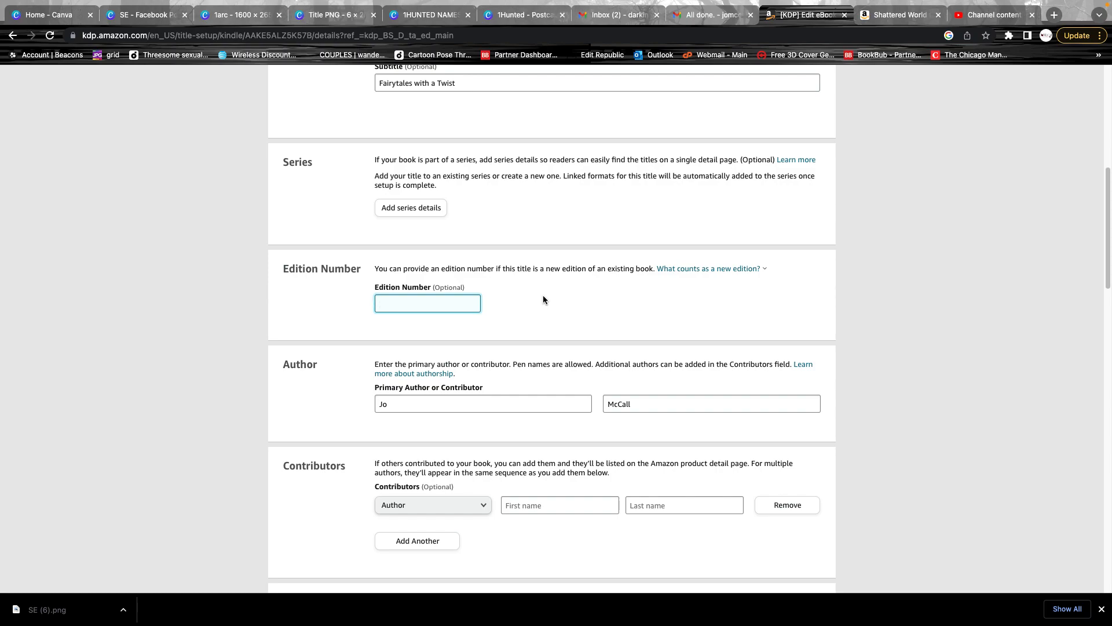
scroll(413, 468, "down", 2)
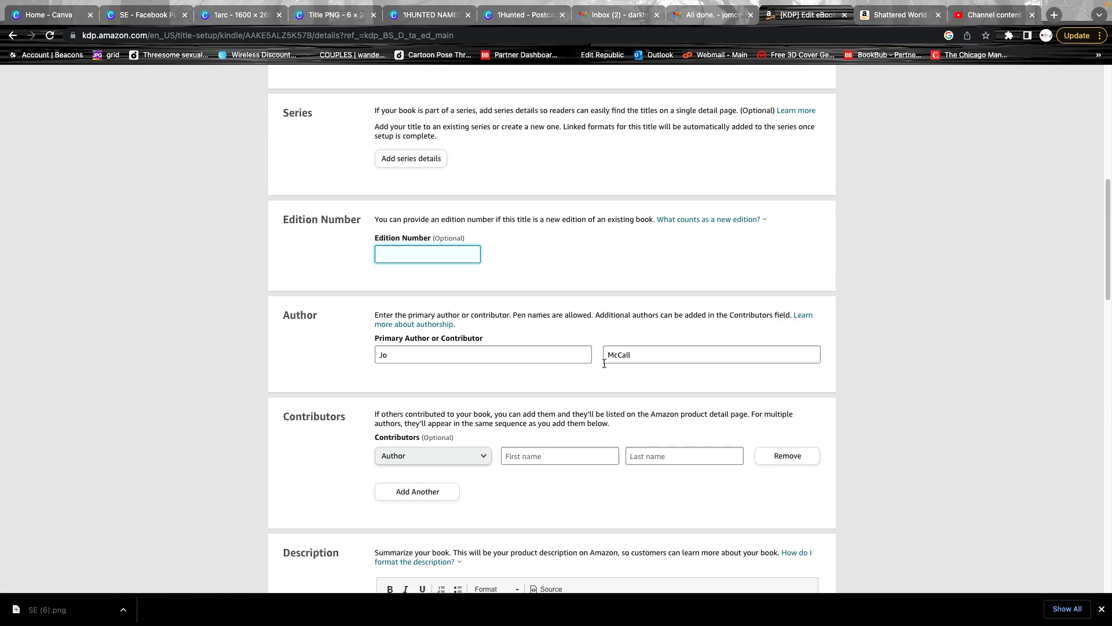
key("BackSpace")
- View the primary author fields and the list of contributor roles, keeping the role set to Author
scroll(558, 293, "down", 2)
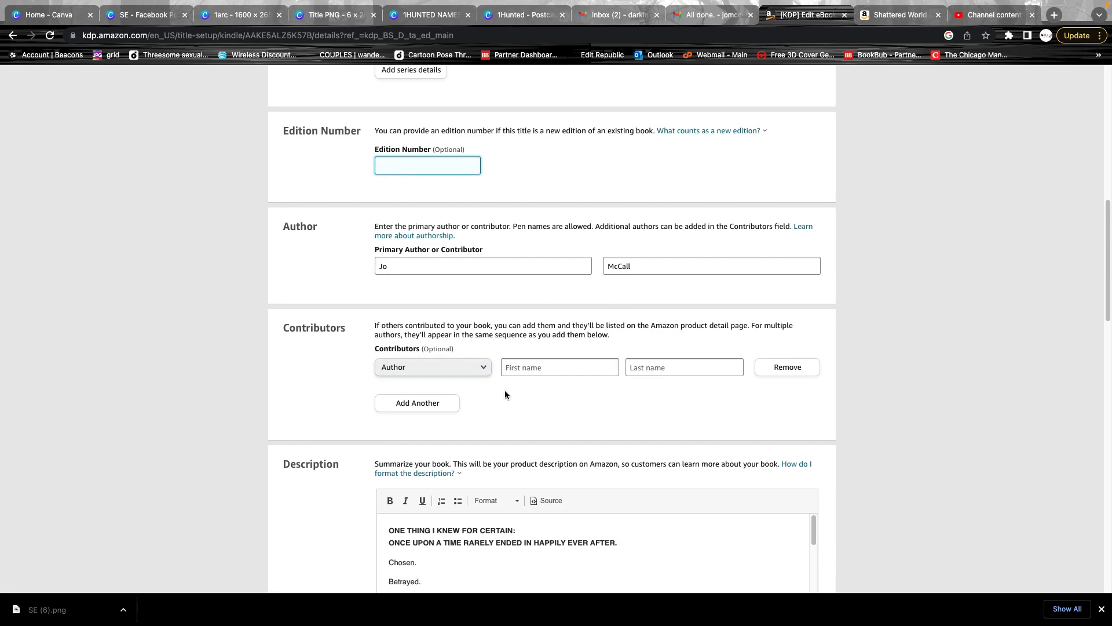
scroll(505, 390, "down", 2)
left_click(447, 293)
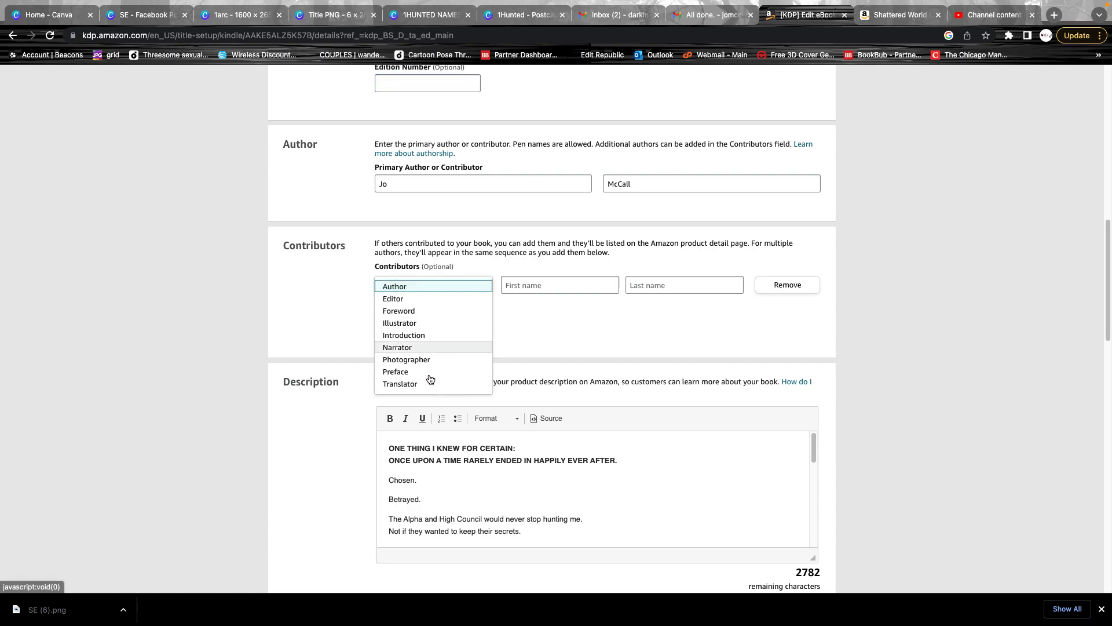
left_click(631, 330)
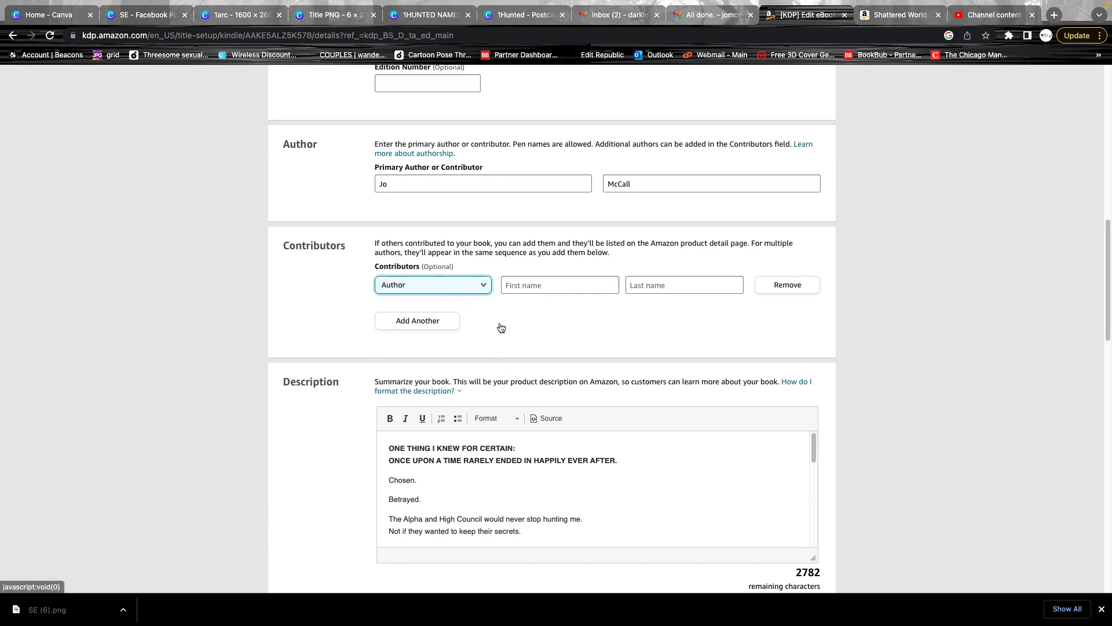
- Read through the book description from its bold opening lines to the WICKED NOTES paragraph
scroll(436, 399, "down", 2)
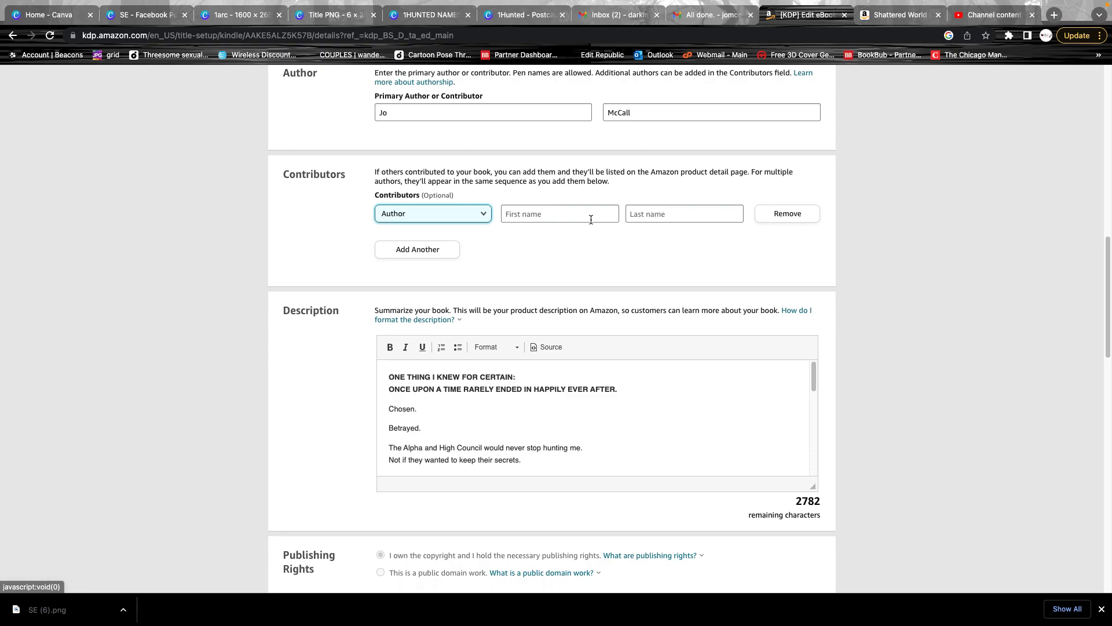
scroll(603, 371, "down", 3)
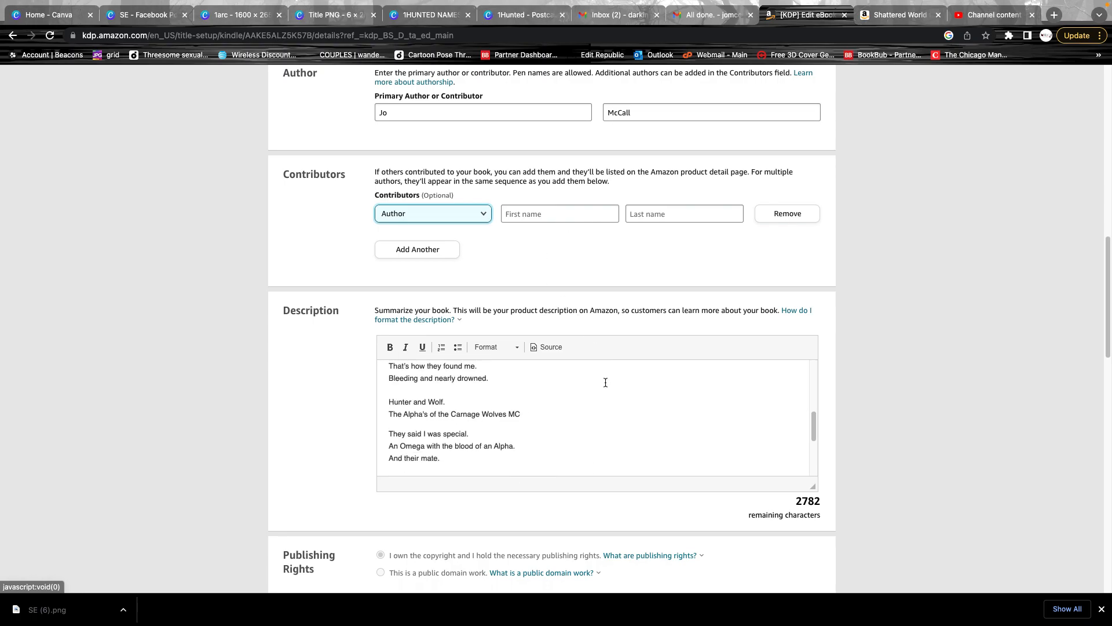
scroll(603, 380, "up", 3)
scroll(878, 407, "down", 3)
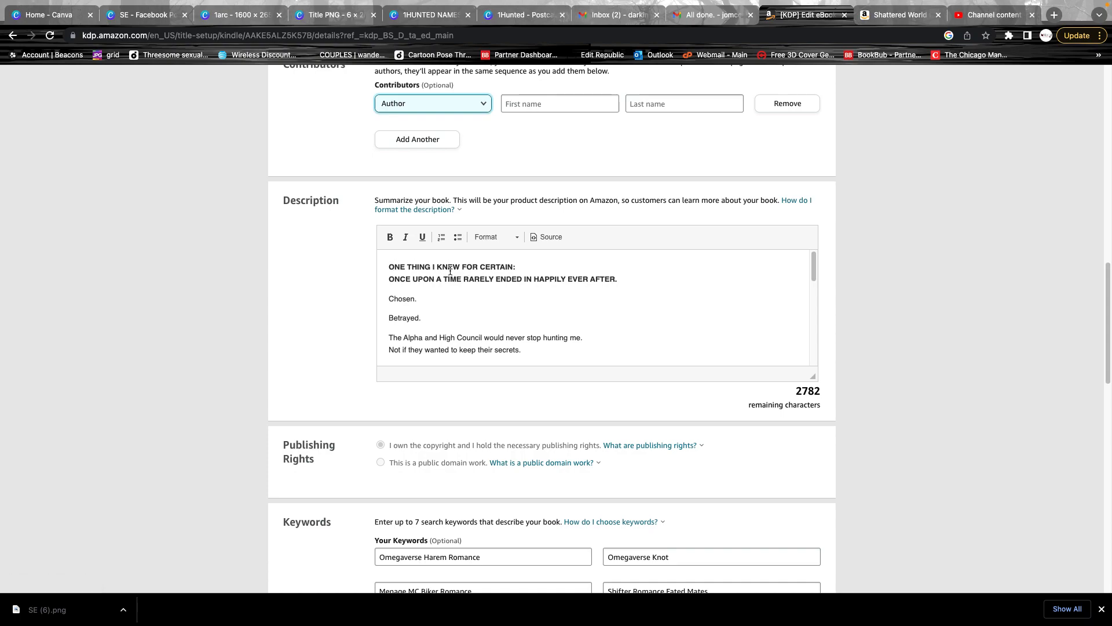
scroll(440, 313, "down", 10)
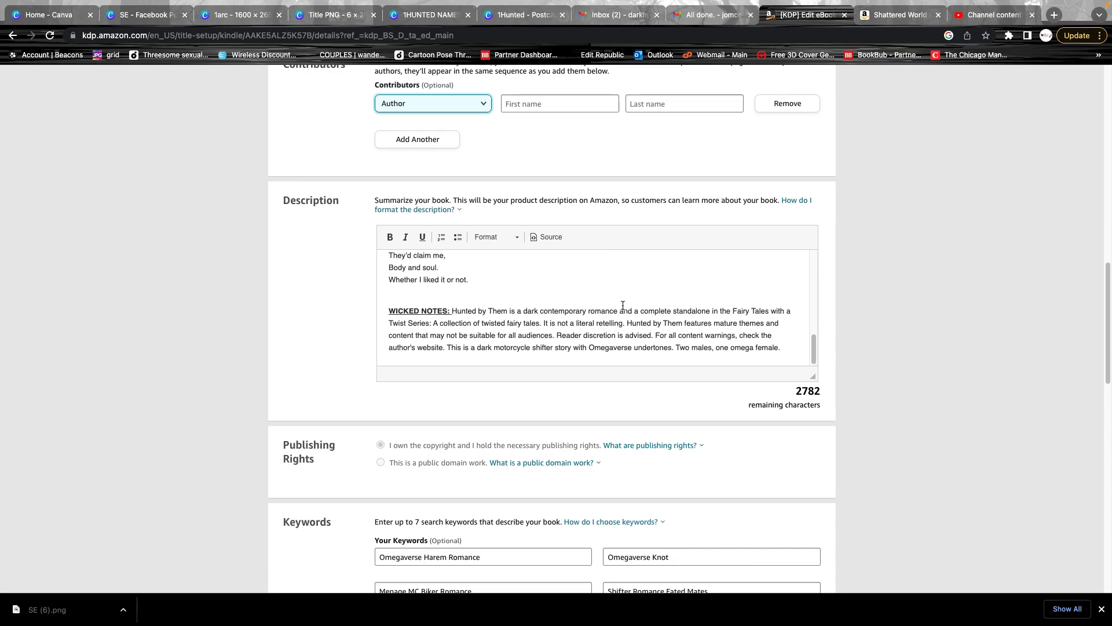
scroll(523, 313, "up", 10)
scroll(504, 320, "down", 5)
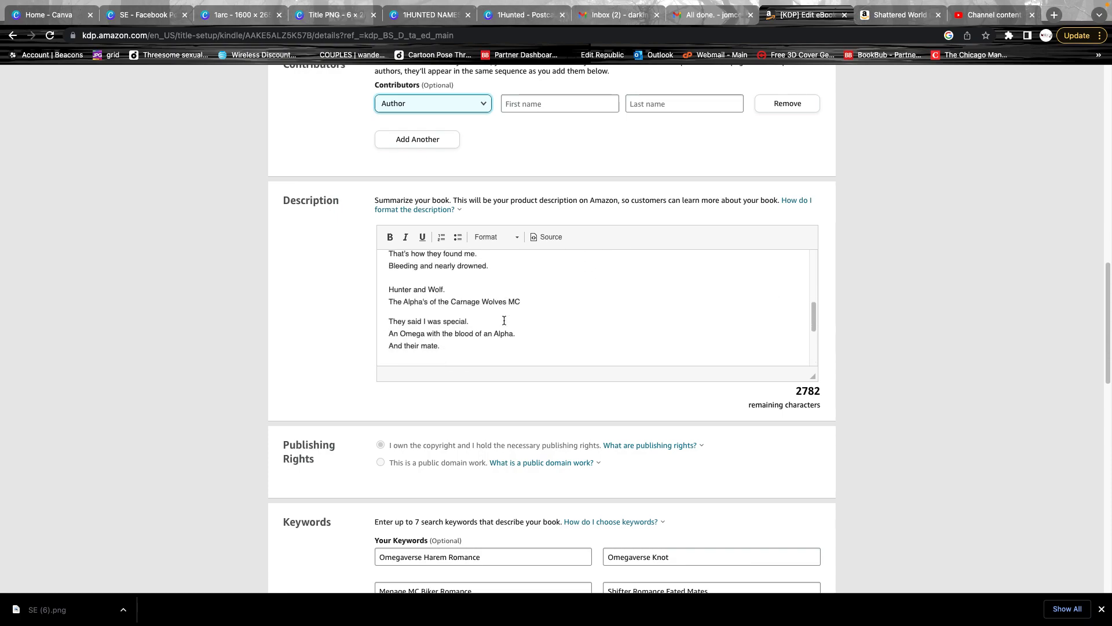
scroll(504, 320, "down", 4)
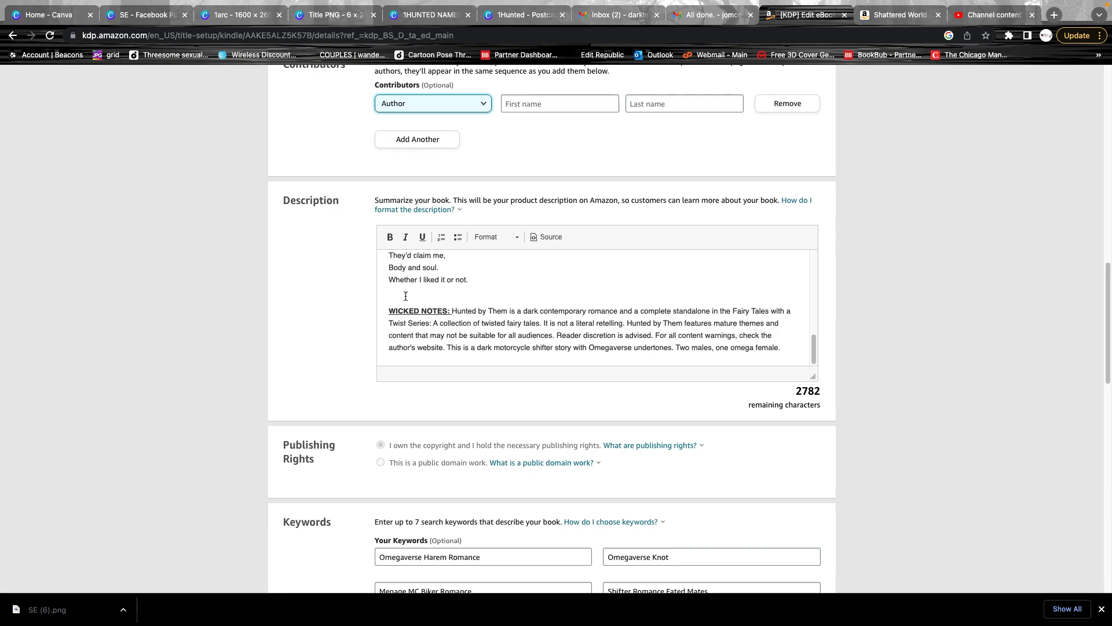
scroll(417, 286, "up", 4)
scroll(417, 286, "up", 5)
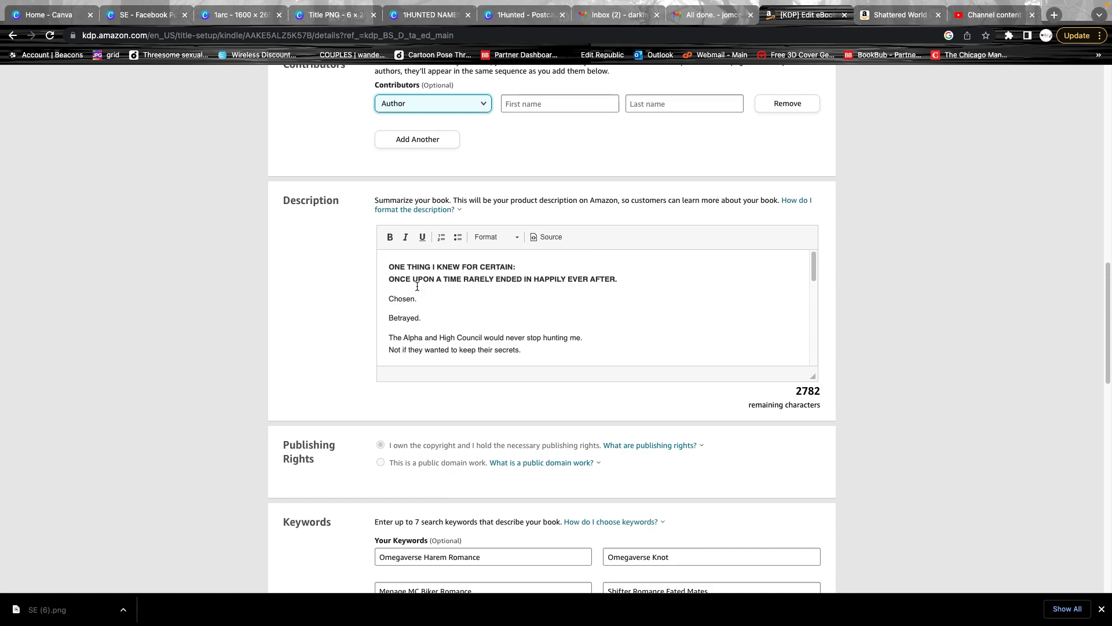
- Italicize the two bold opening lines of the description, from "ONE THING I KNEW FOR CERTAIN" to "HAPPILY EVER AFTER"
left_click_drag(388, 267, 618, 281)
left_click(407, 237)
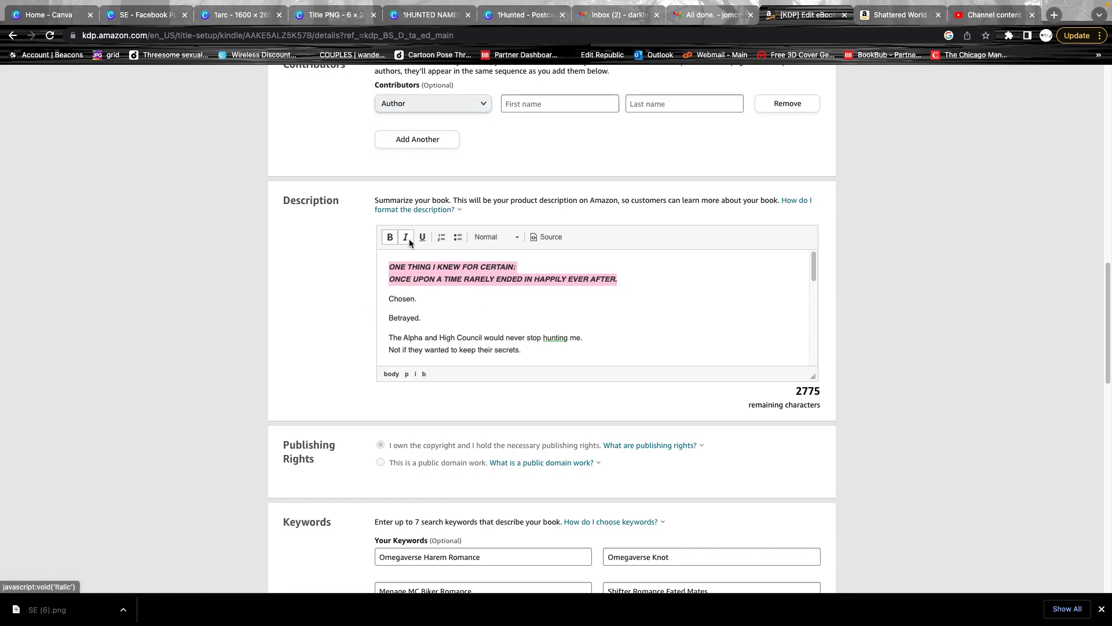
left_click(627, 296)
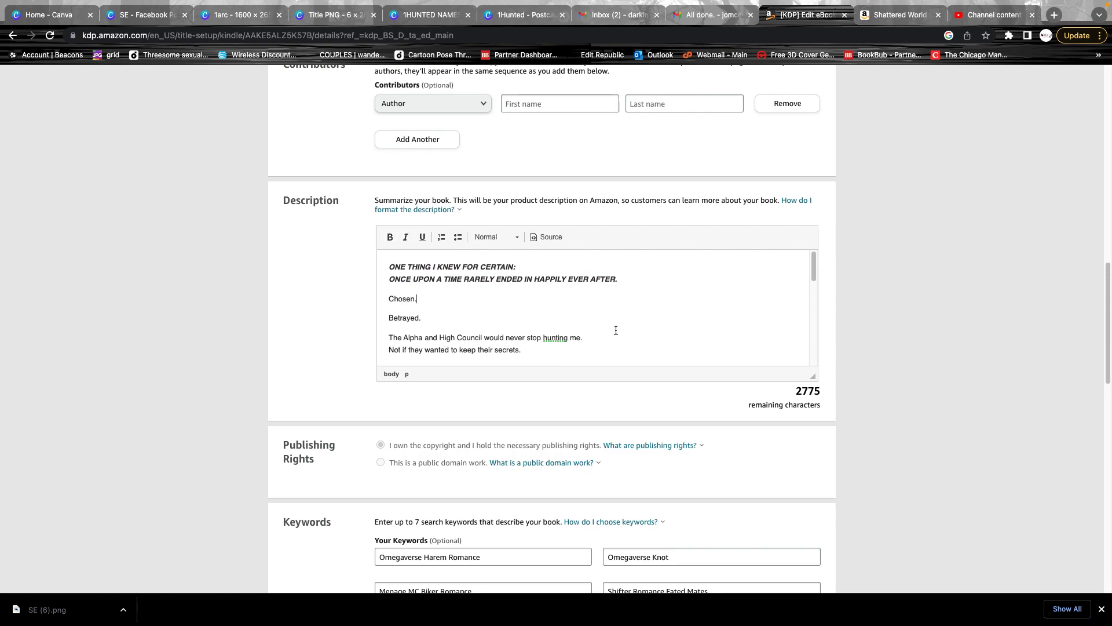
- Italicize "For all content warnings, check the author's website" in the description's WICKED NOTES paragraph
scroll(616, 329, "down", 5)
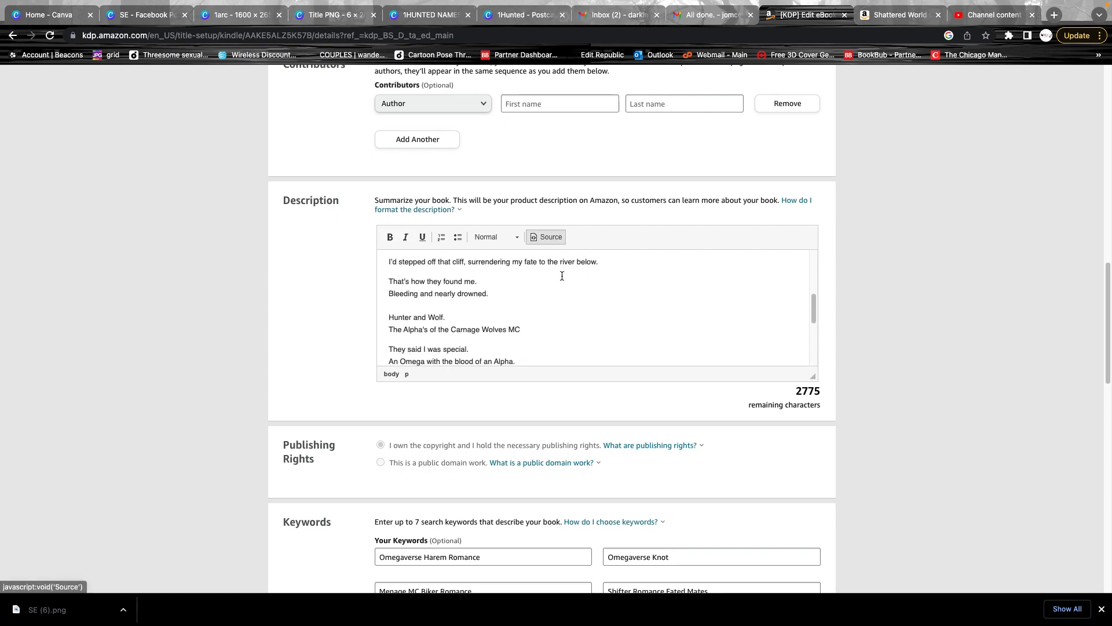
scroll(544, 308, "down", 5)
scroll(544, 308, "down", 3)
scroll(514, 308, "up", 2)
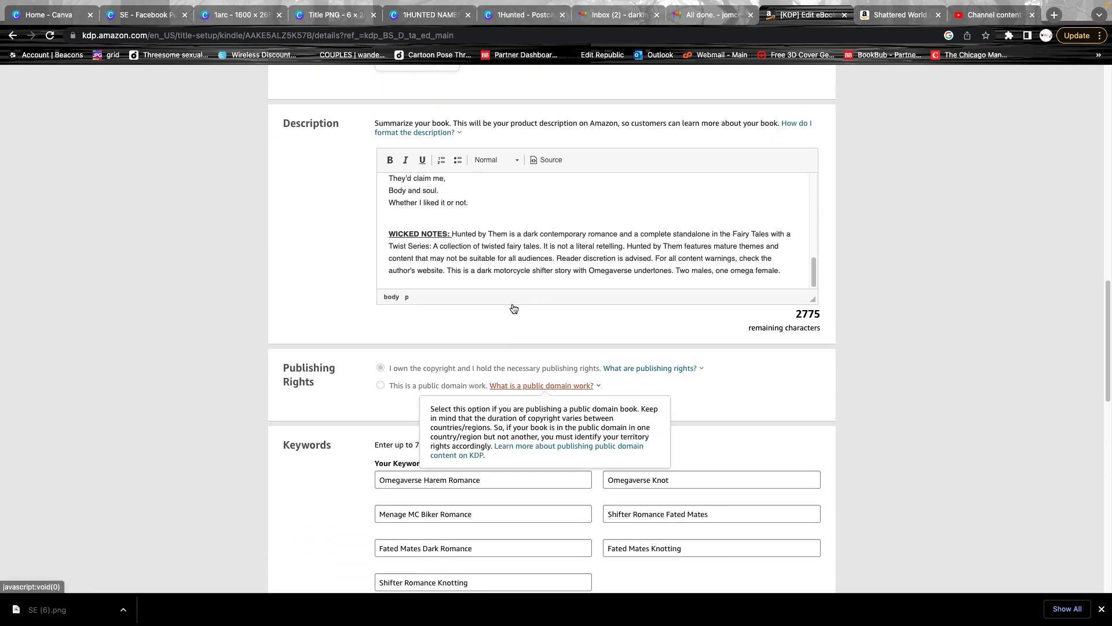
scroll(514, 308, "up", 1)
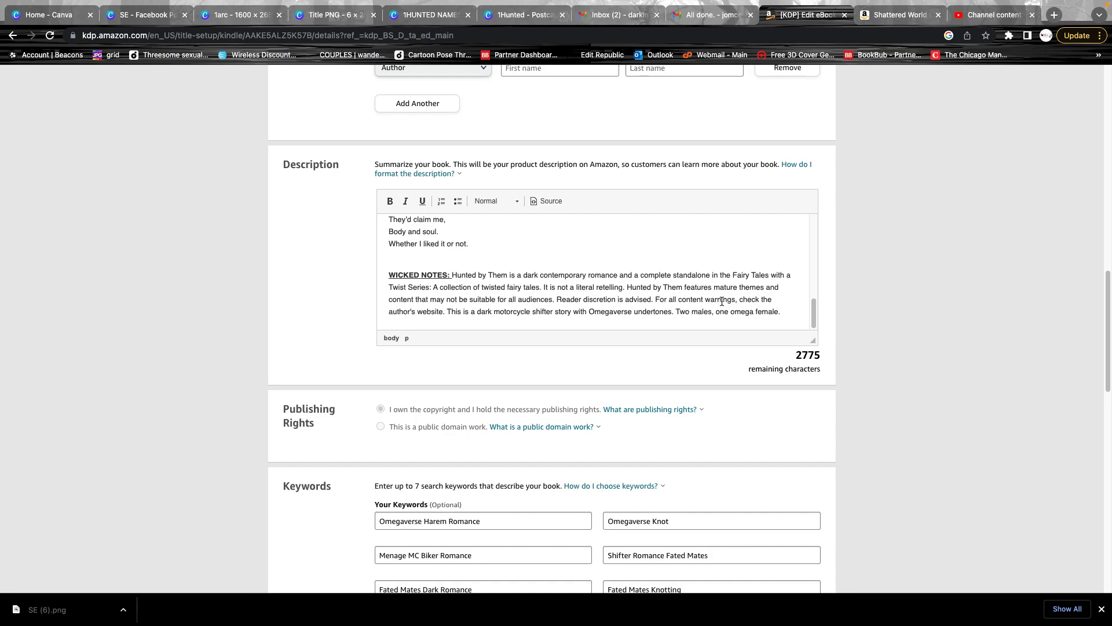
left_click_drag(655, 299, 441, 314)
left_click(430, 311)
left_click(662, 301)
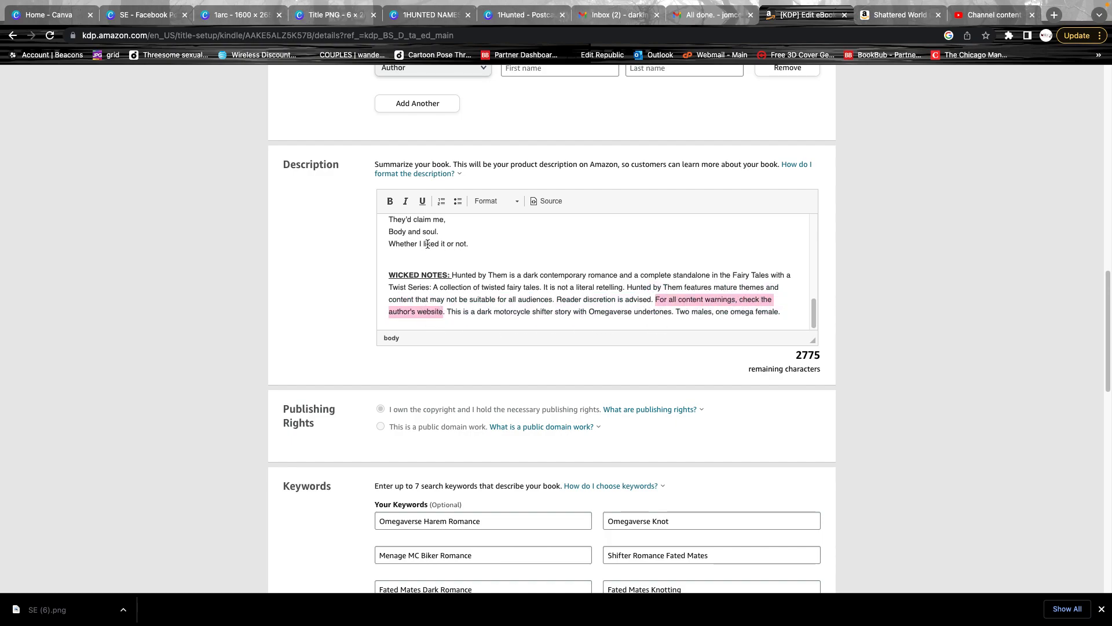
left_click(403, 203)
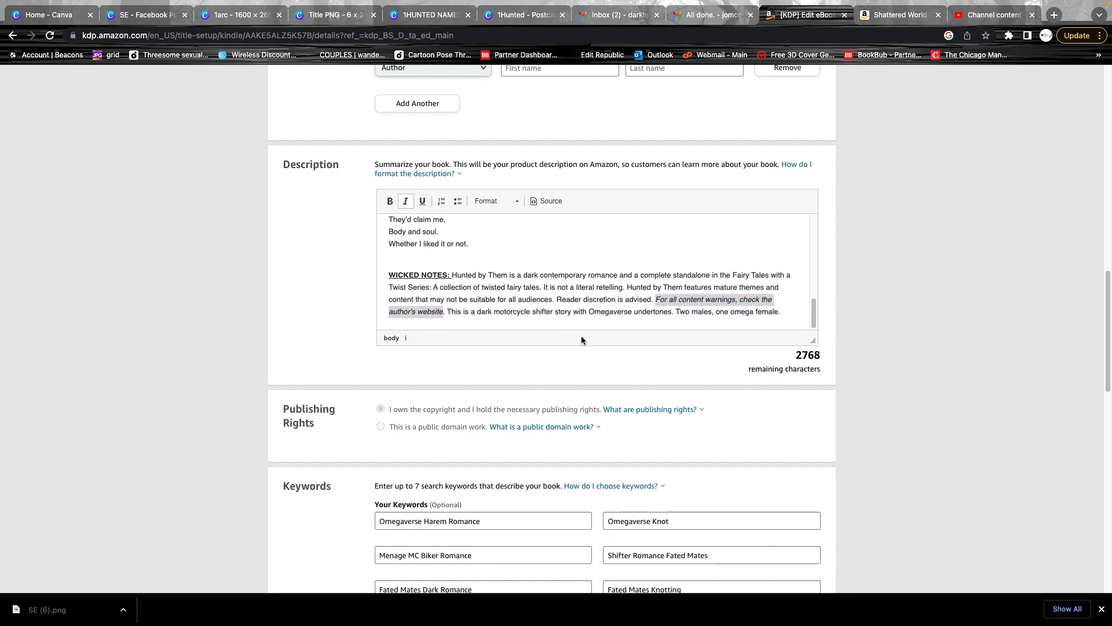
left_click(587, 318)
- Review the publishing rights options, the search keywords, and the help on public domain works and choosing keywords
scroll(587, 319, "down", 5)
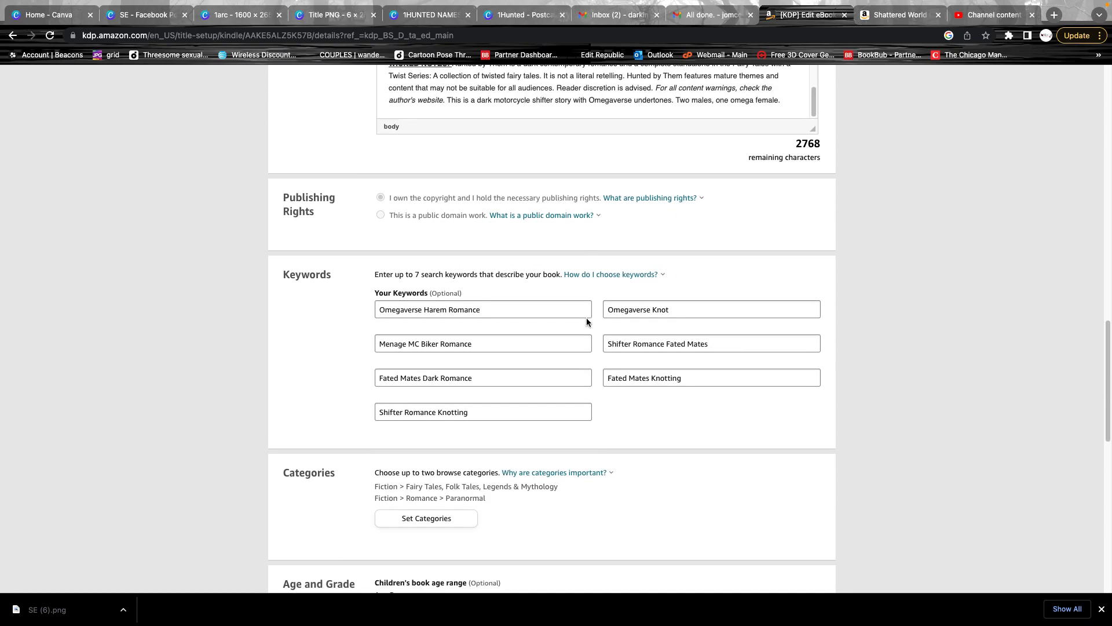
scroll(587, 319, "up", 1)
scroll(587, 322, "down", 1)
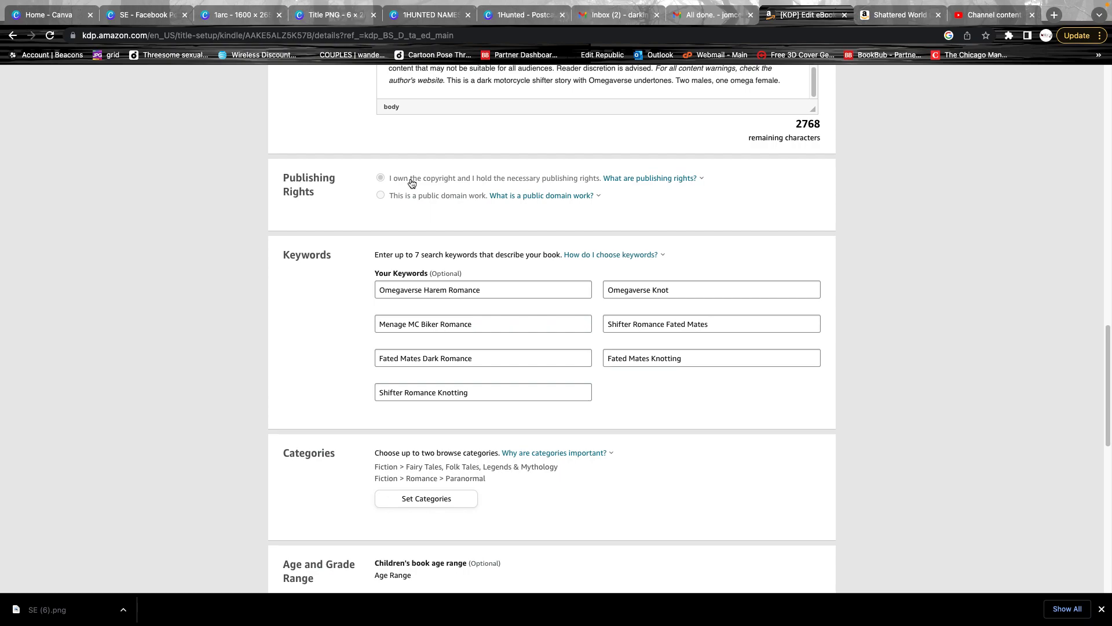
left_click(554, 196)
scroll(724, 408, "down", 2)
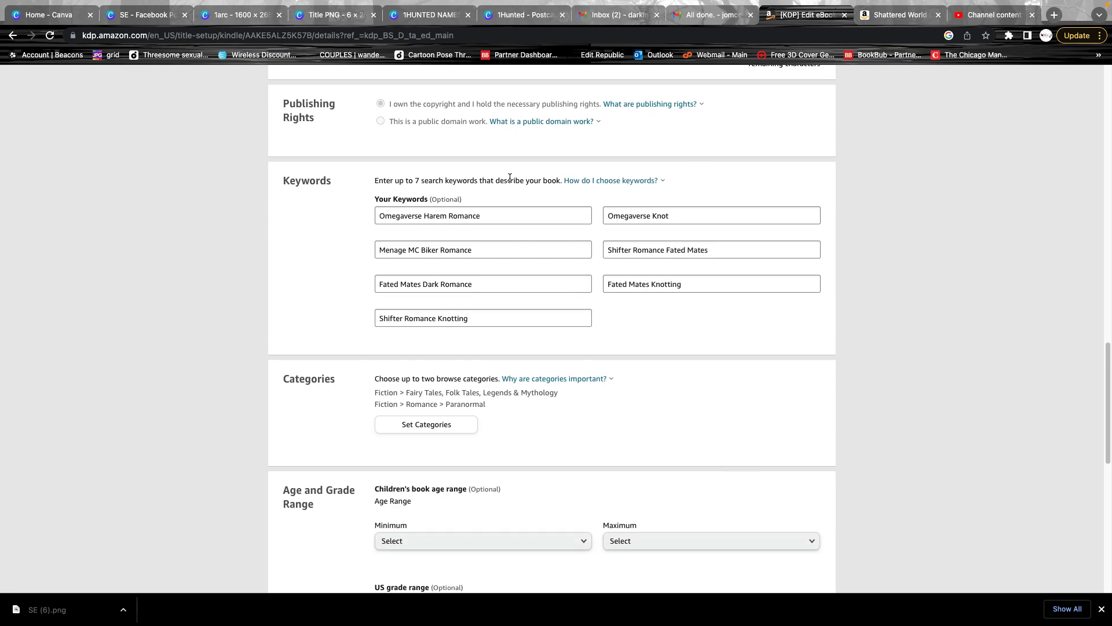
left_click(631, 182)
- Switch to the Publisher Rocket app
mouse_move(640, 597)
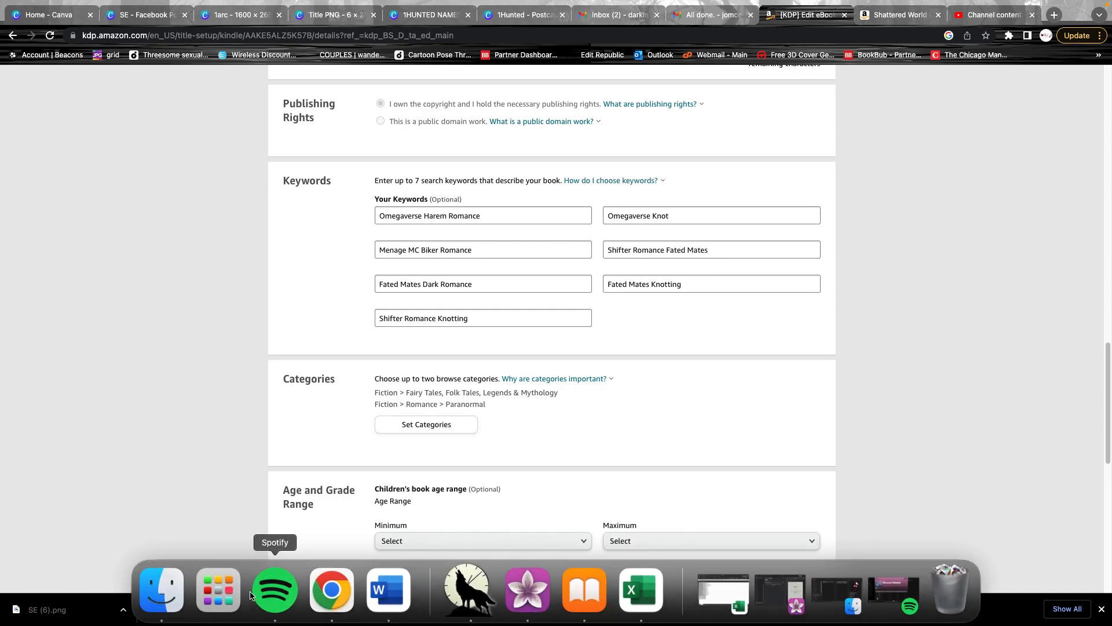
left_click(229, 597)
left_click(793, 168)
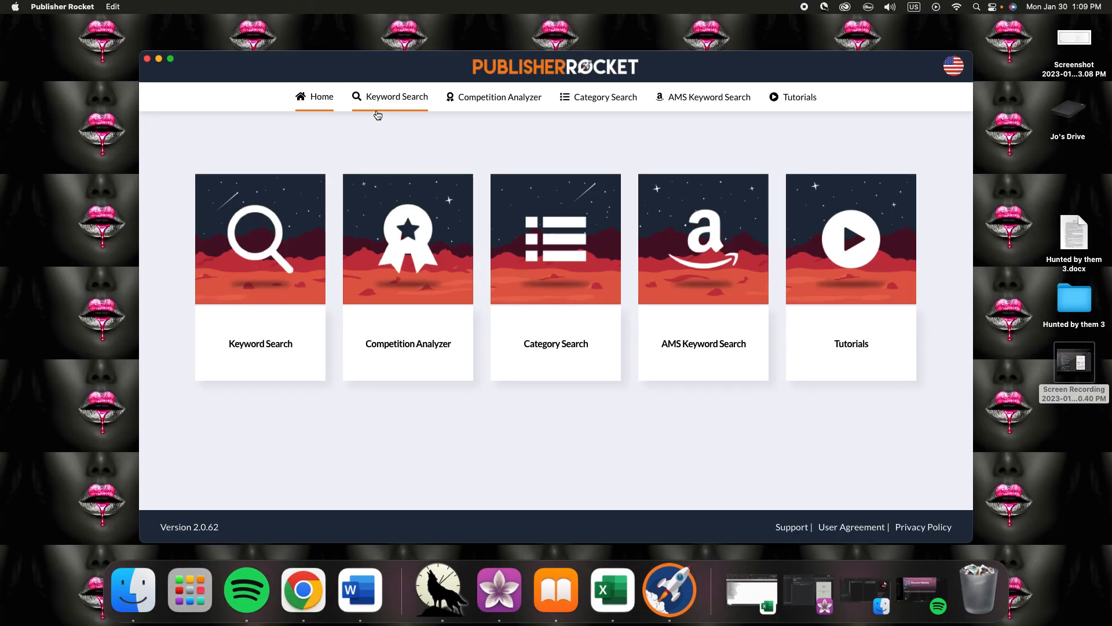
- Run a Kindle-only keyword search for "omegaverse harem romance"
left_click(281, 239)
left_click(675, 357)
left_click(649, 363)
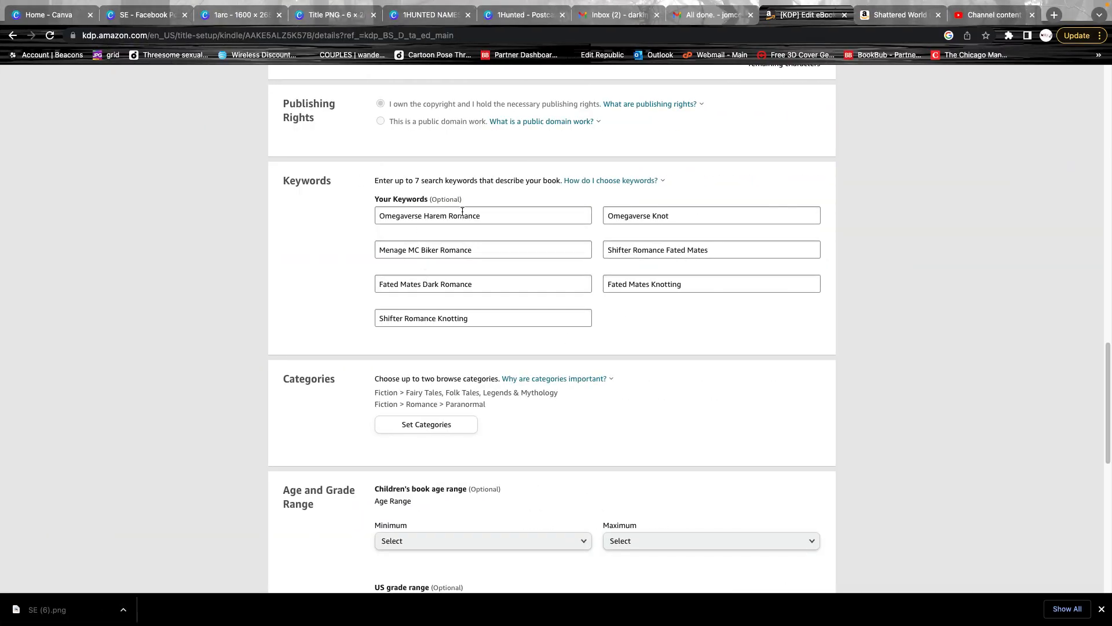
key("ctrl+Left")
type("Omegaverse ")
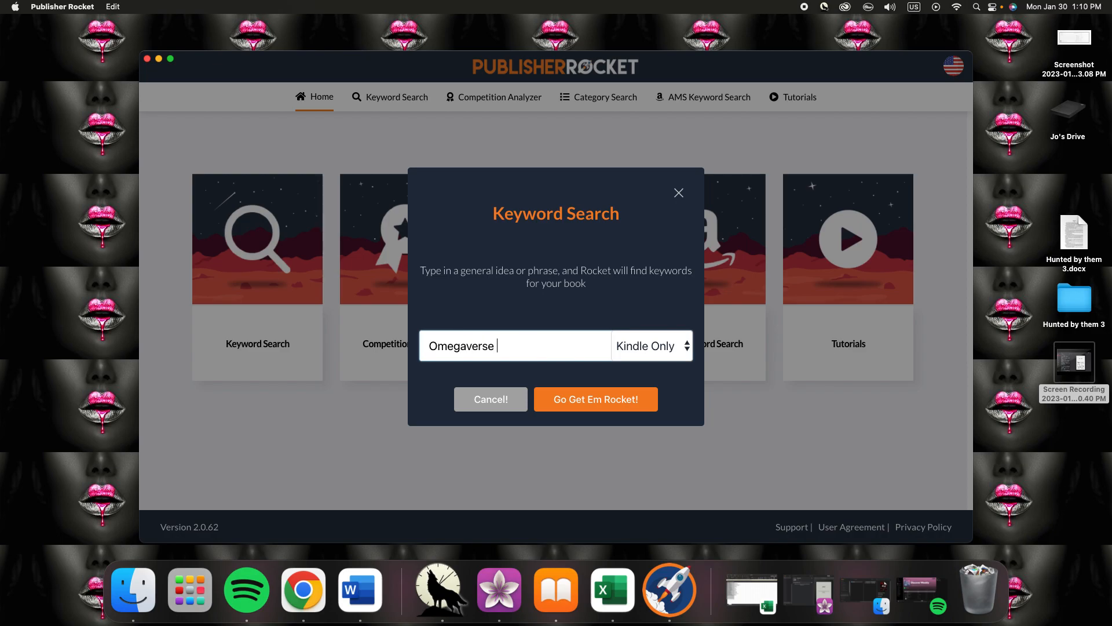
type("harem romance")
key("Return")
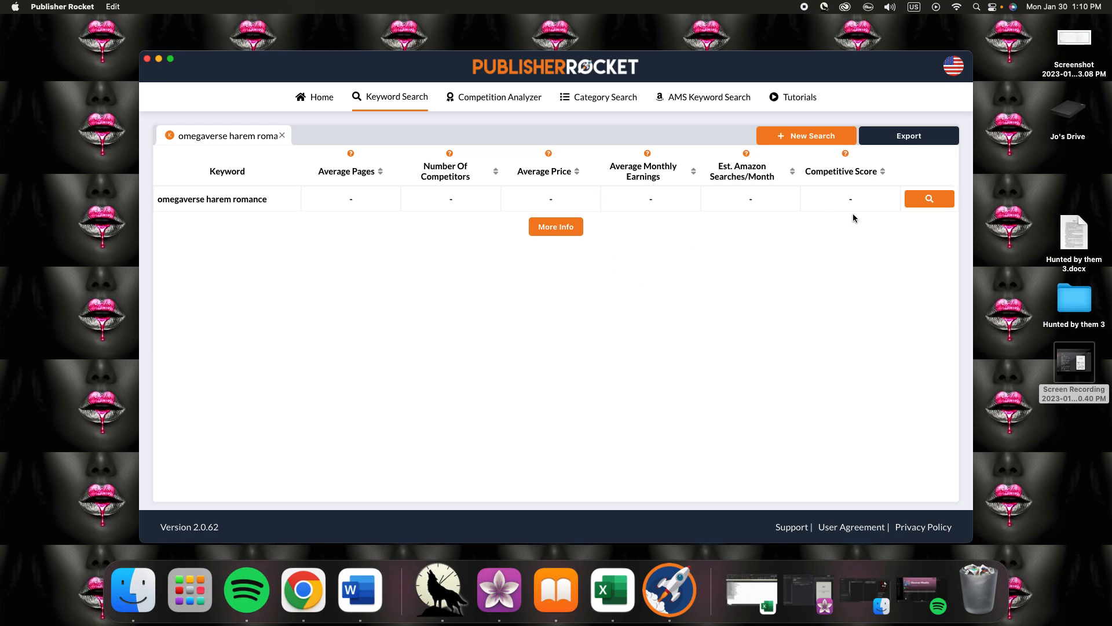
- Analyze the keyword "omegaverse harem romance" and examine its estimated monthly Amazon searches and competitive score
left_click(920, 201)
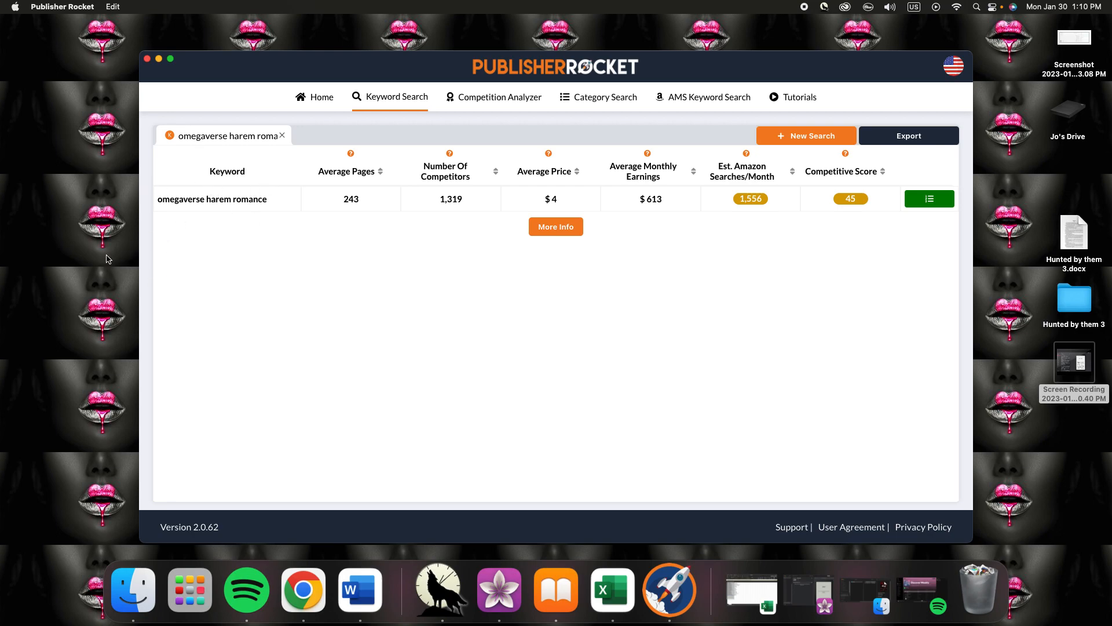
mouse_move(749, 203)
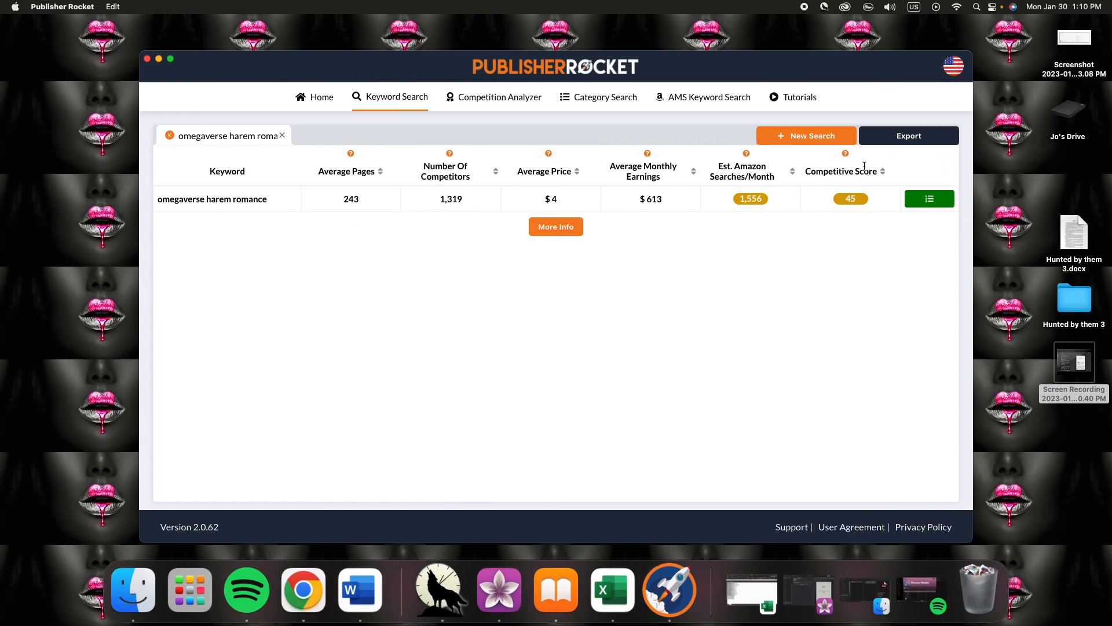
mouse_move(755, 193)
mouse_move(847, 197)
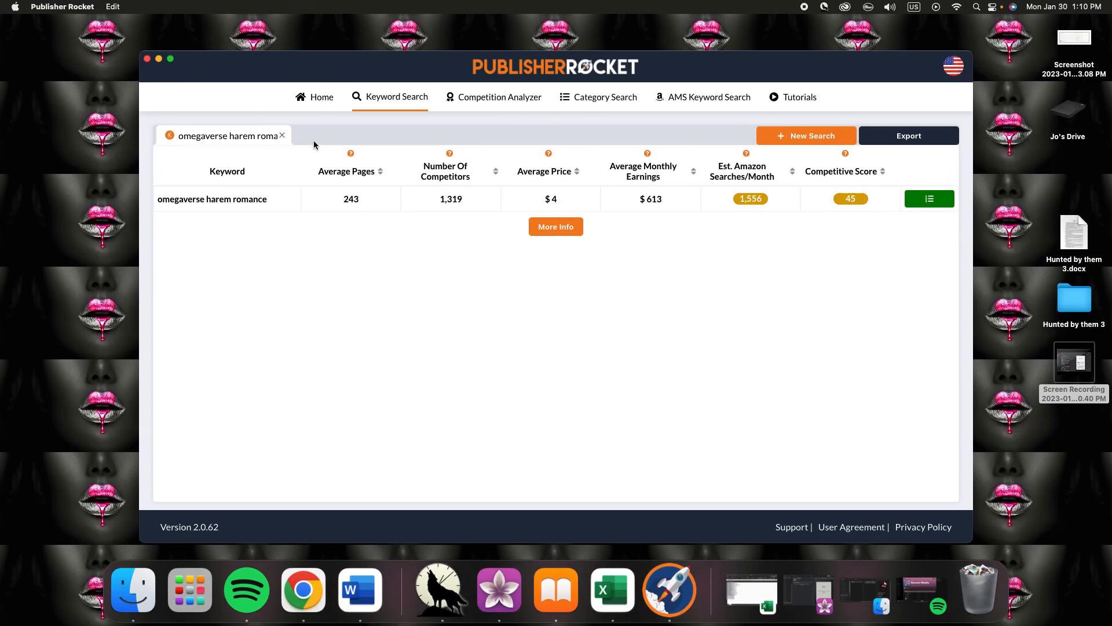
- Run a Kindle-only keyword search for "omegaverse romance" and analyze that exact keyword's search volume and competition
mouse_move(507, 146)
left_click(802, 142)
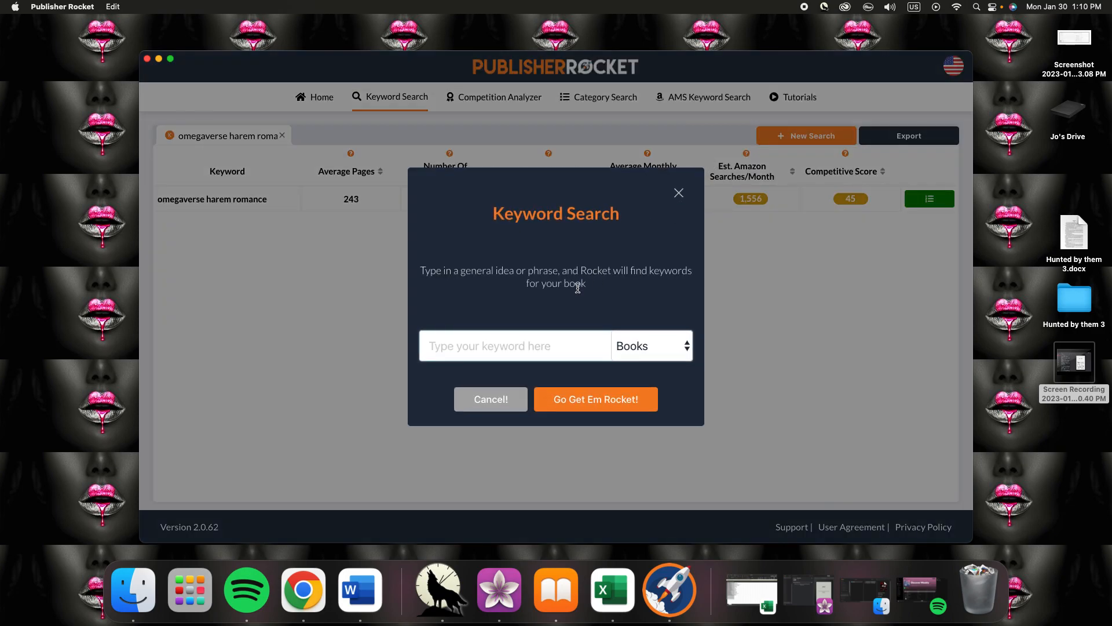
type("omegaverse romance")
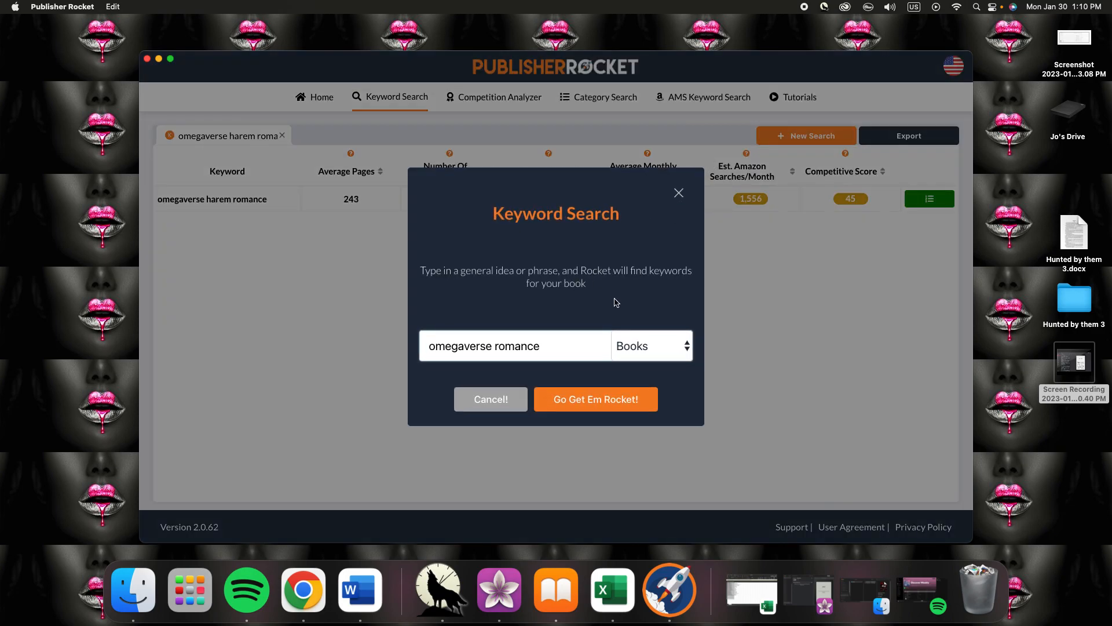
left_click(650, 346)
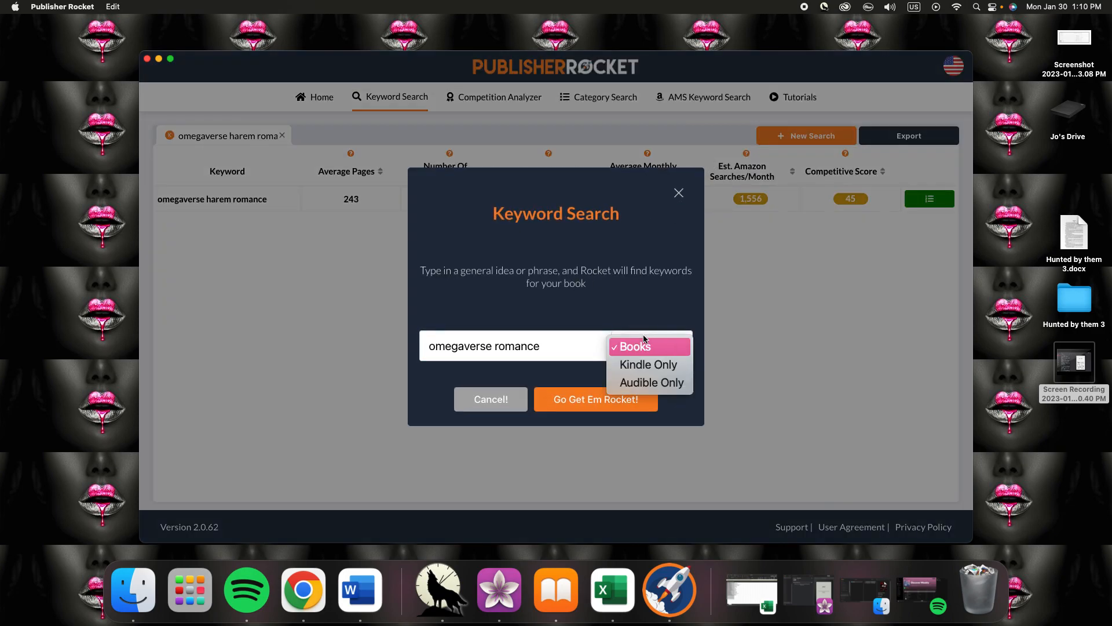
left_click(650, 362)
left_click(596, 400)
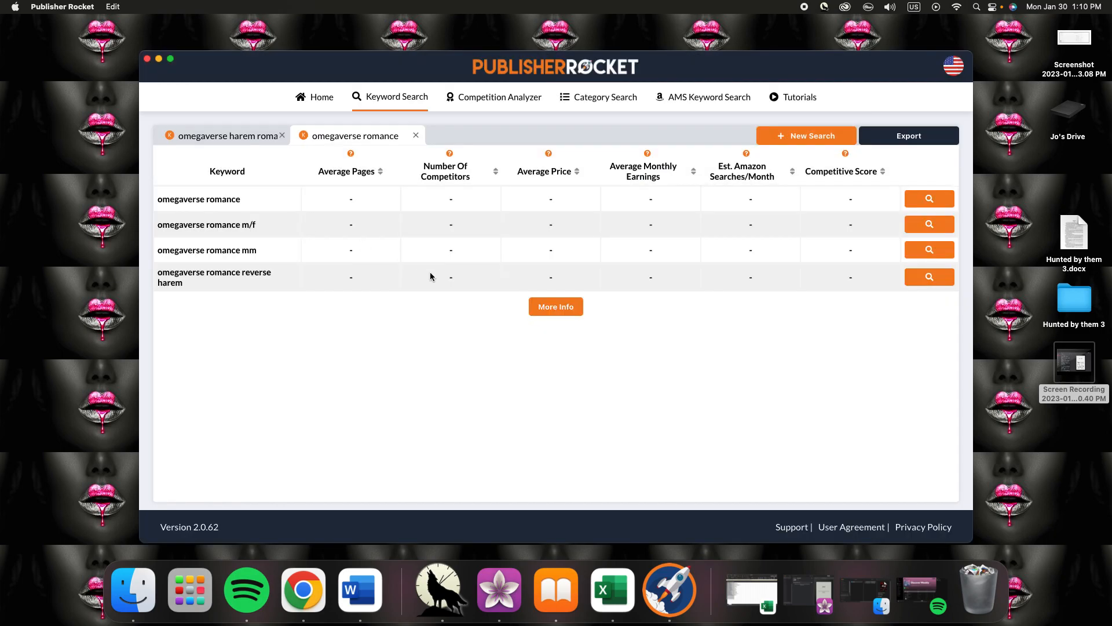
left_click(928, 201)
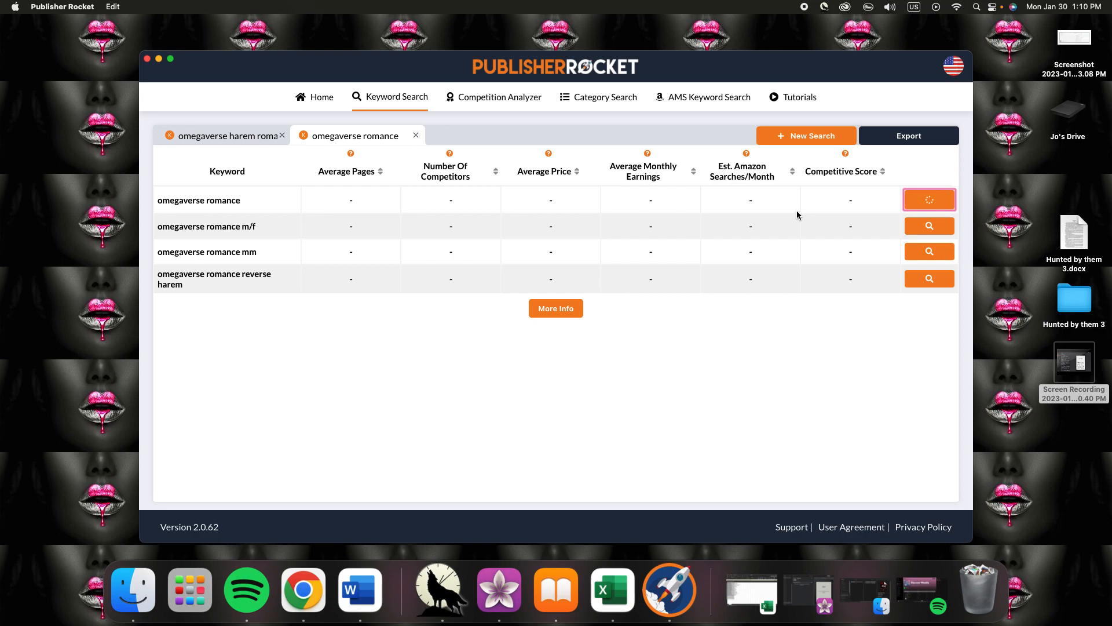
mouse_move(748, 202)
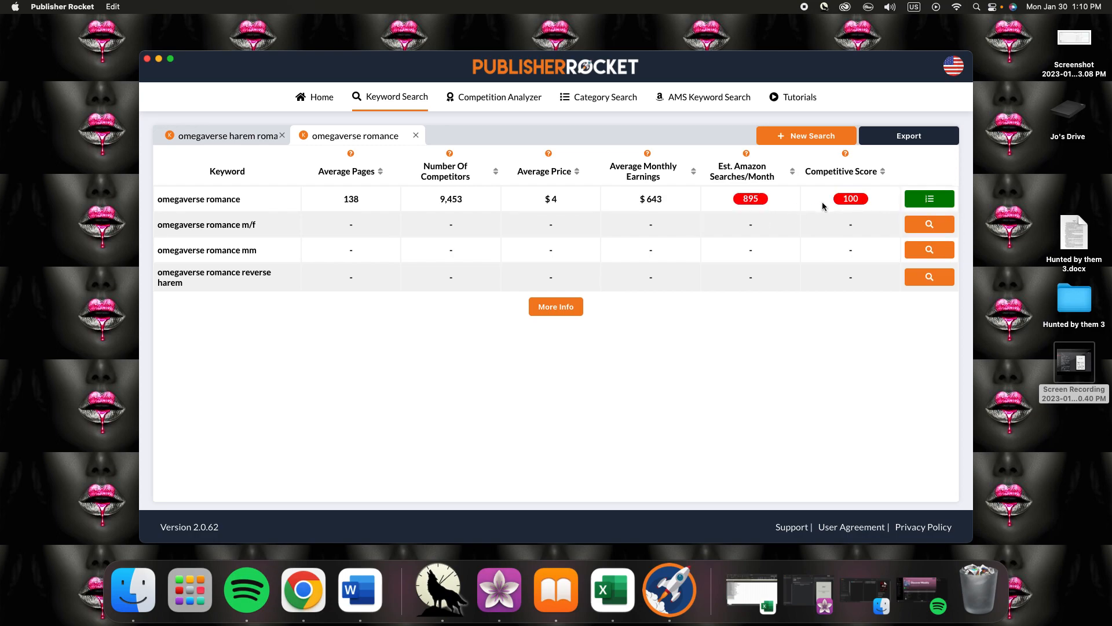
- Run a Kindle-only keyword search for "omegaverse" and analyze that exact keyword's search volume and competition
left_click(820, 139)
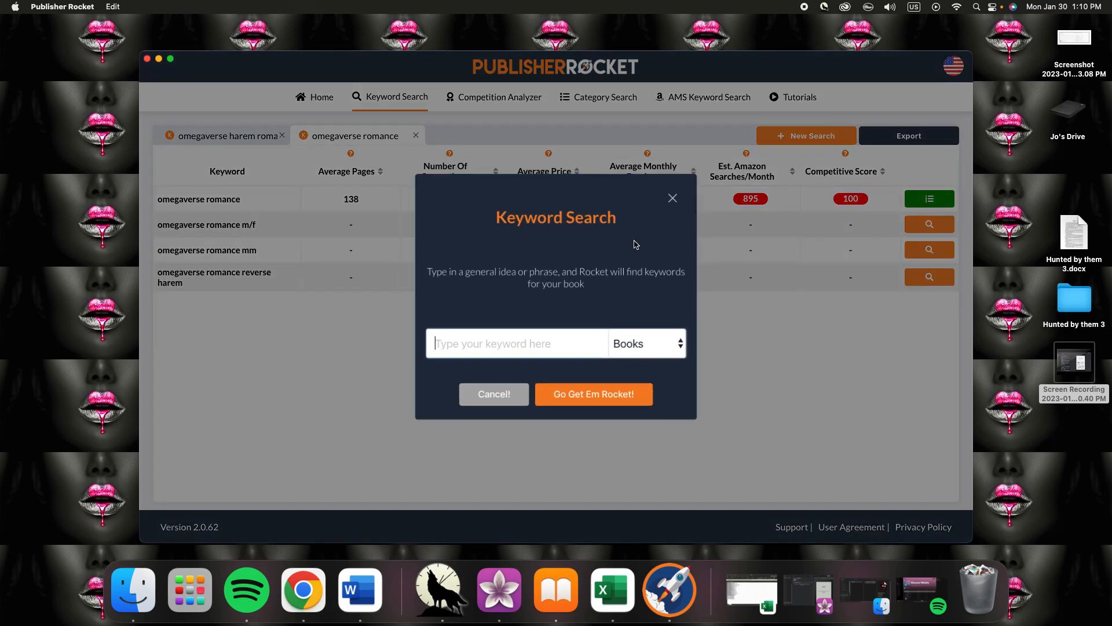
left_click(649, 346)
key("Return")
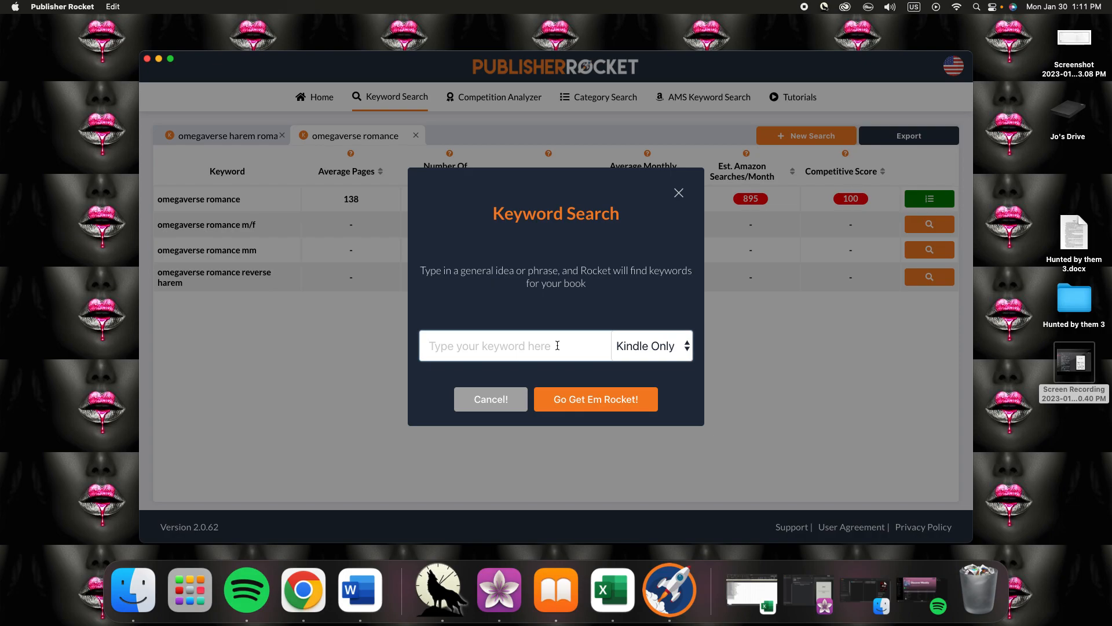
type("omega")
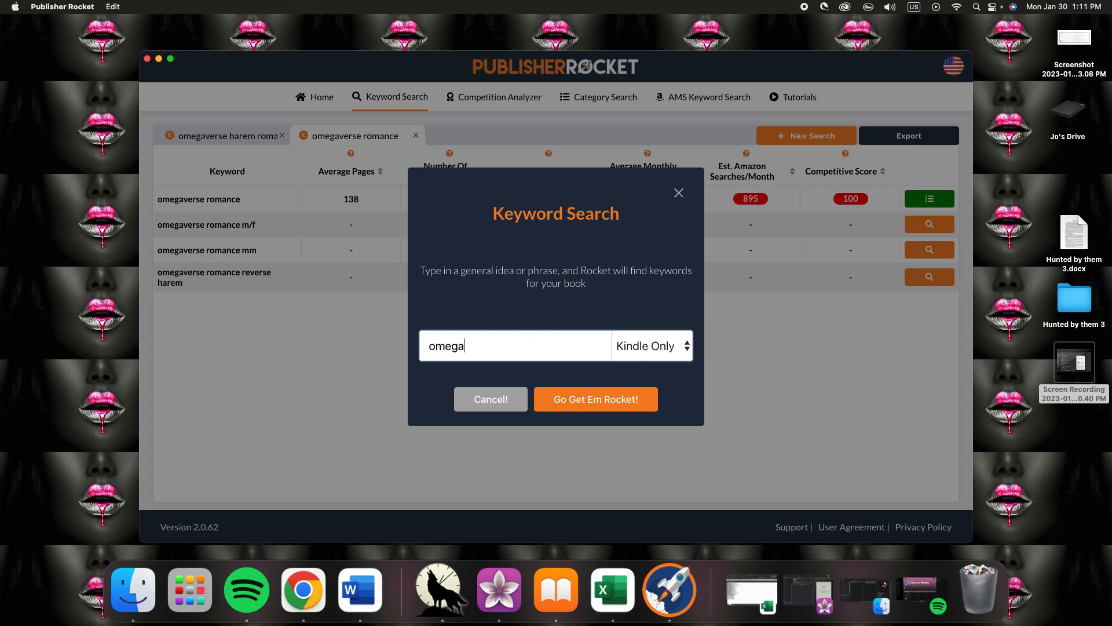
type(" verse")
key("Return")
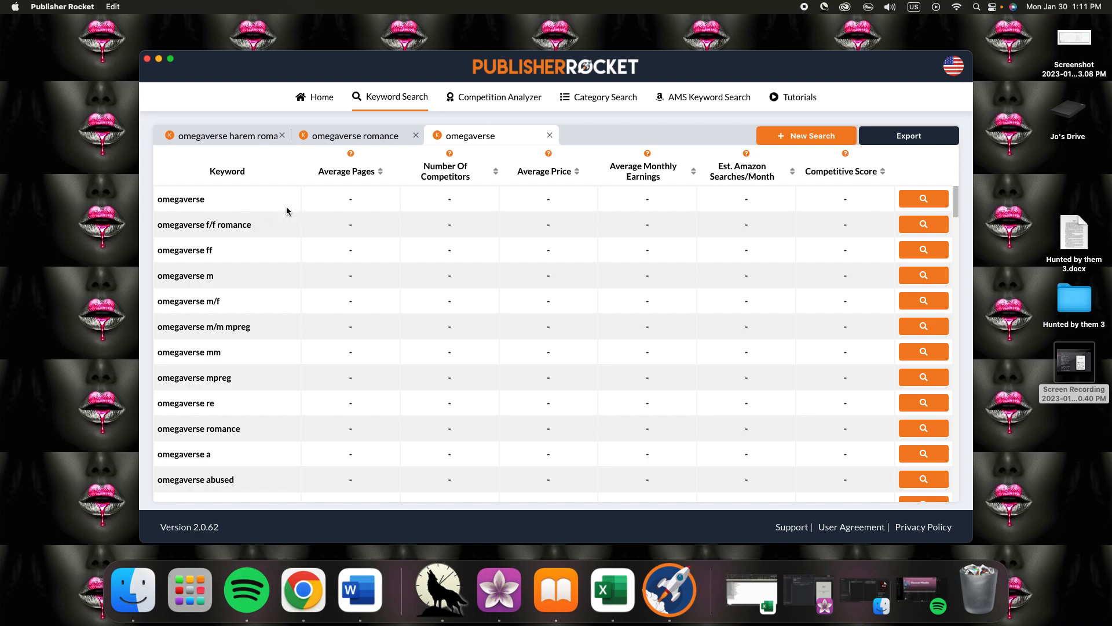
left_click(926, 199)
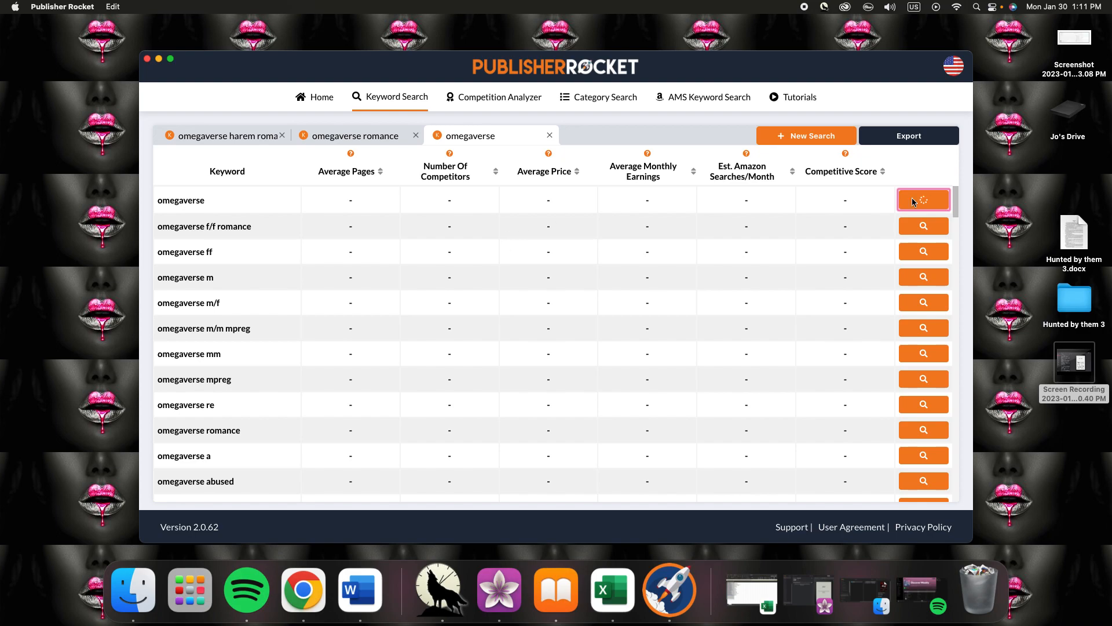
mouse_move(740, 201)
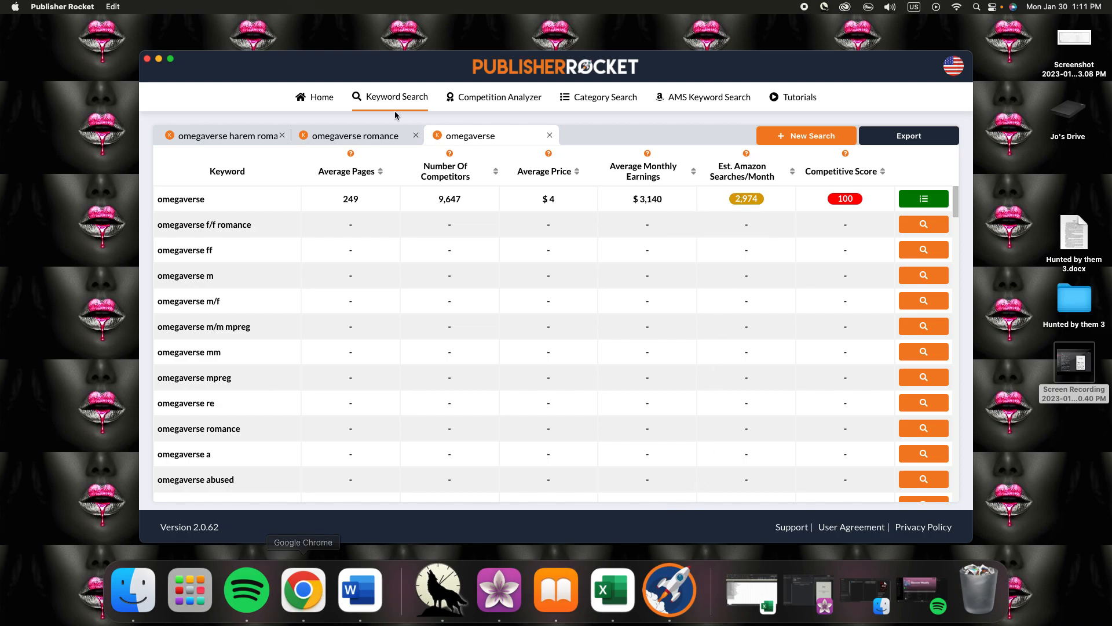
- Close all three keyword search results: omegaverse, omegaverse romance and omegaverse harem romance
left_click(549, 135)
left_click(416, 135)
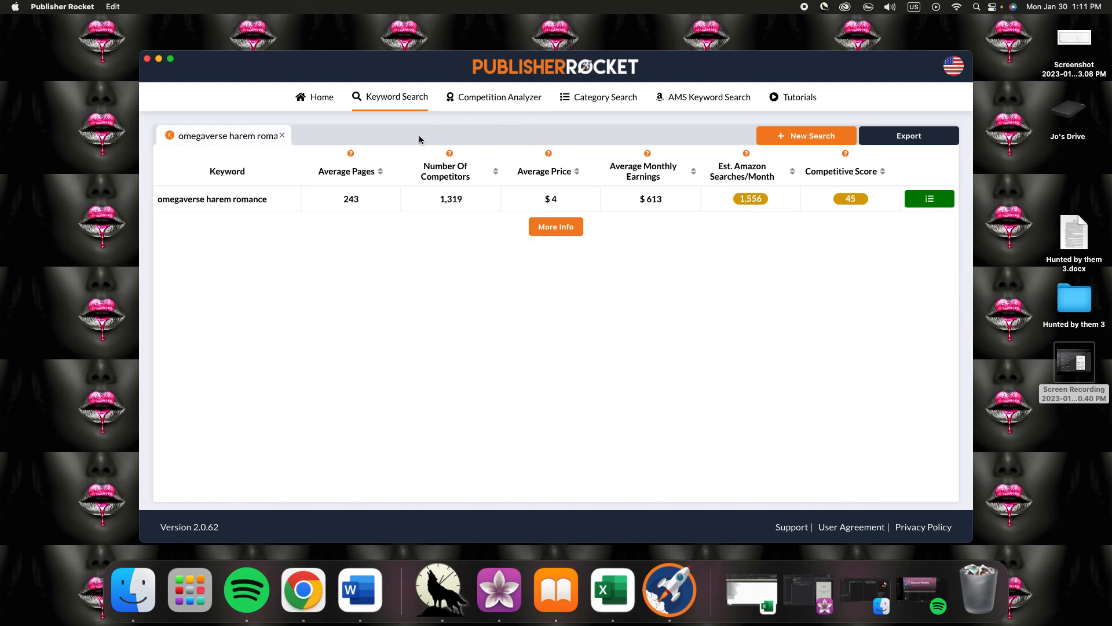
key("super+Tab")
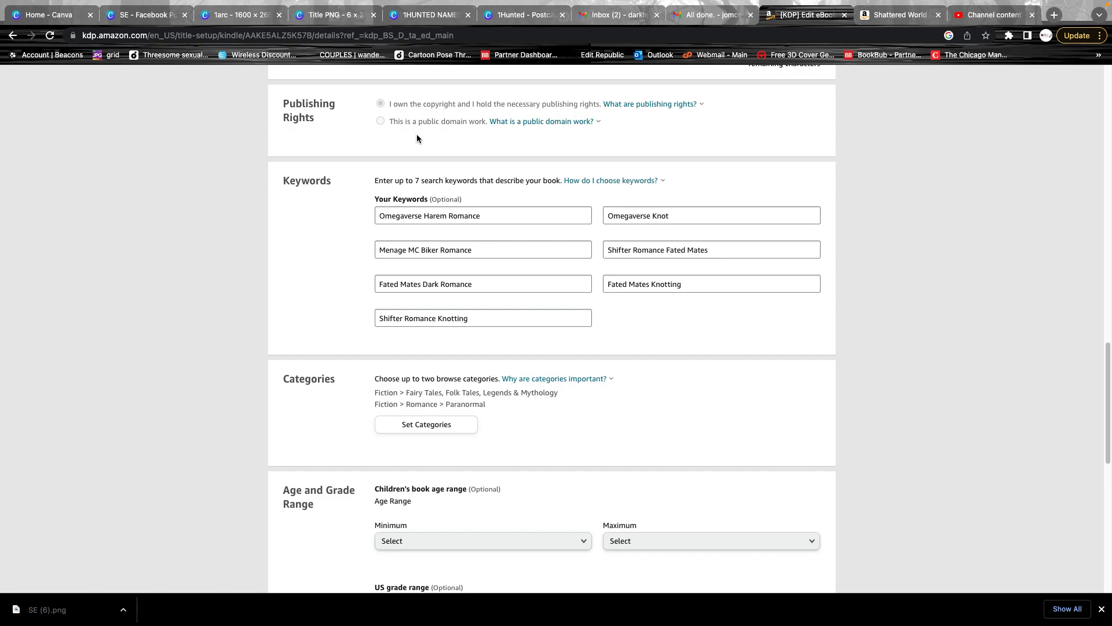
key("super+Tab")
left_click(282, 135)
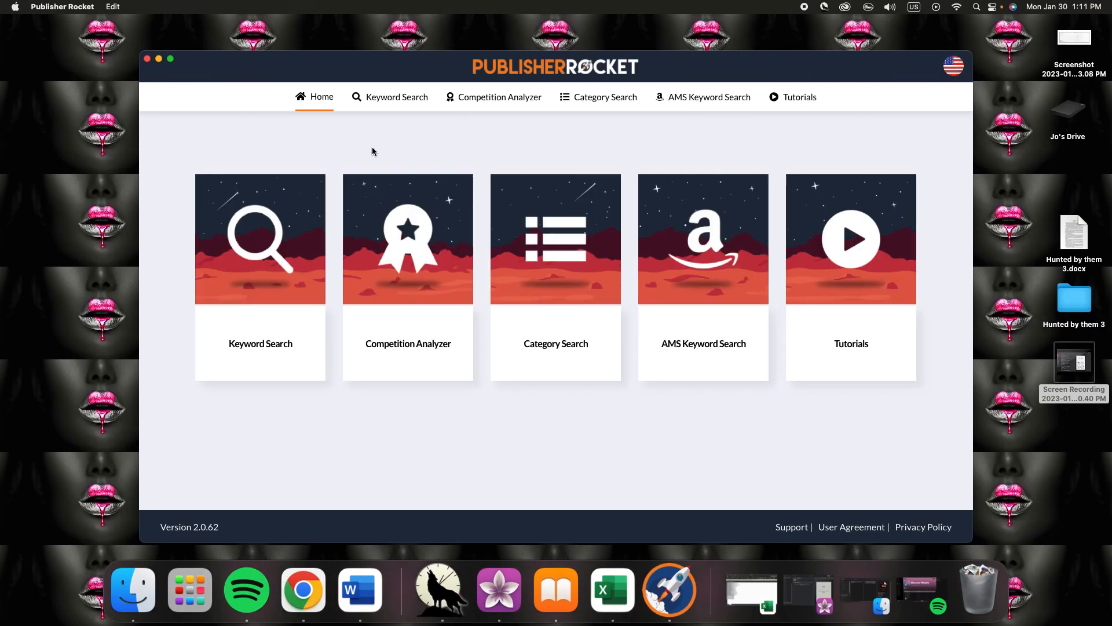
- Switch to the KDP eBook details page in Chrome and expand the Fiction list in the book's category chooser
key("super+Tab")
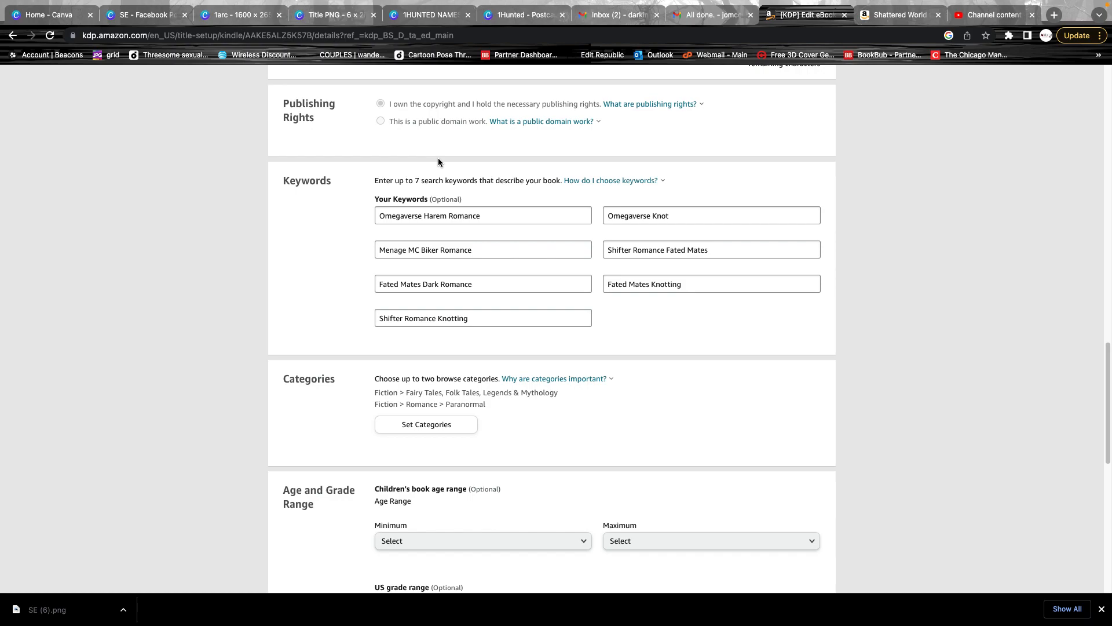
scroll(742, 433, "down", 1)
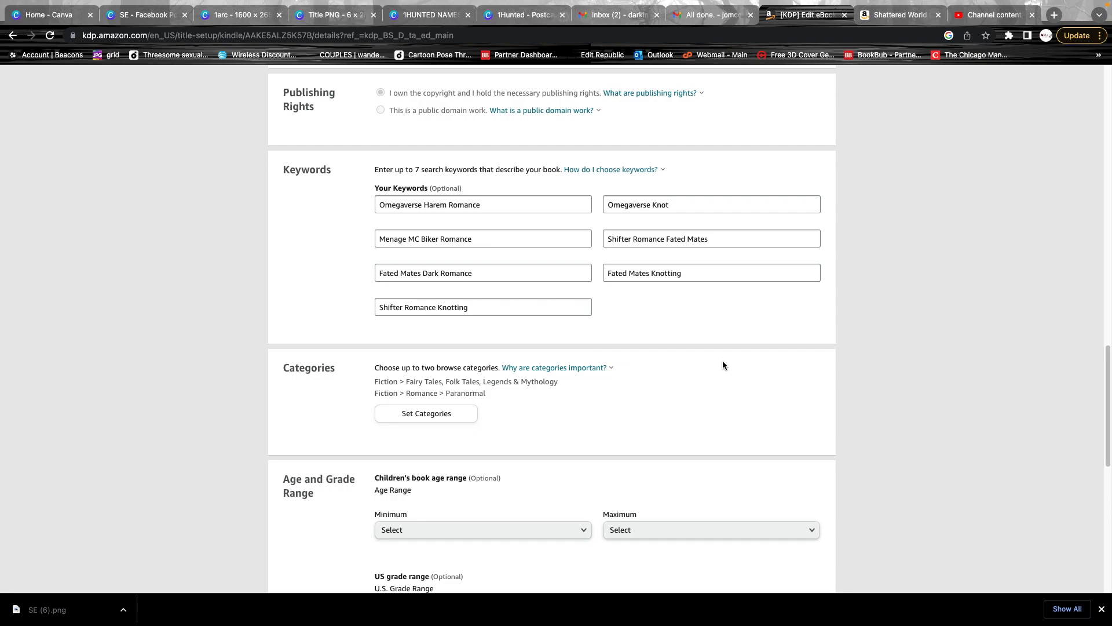
scroll(655, 349, "down", 3)
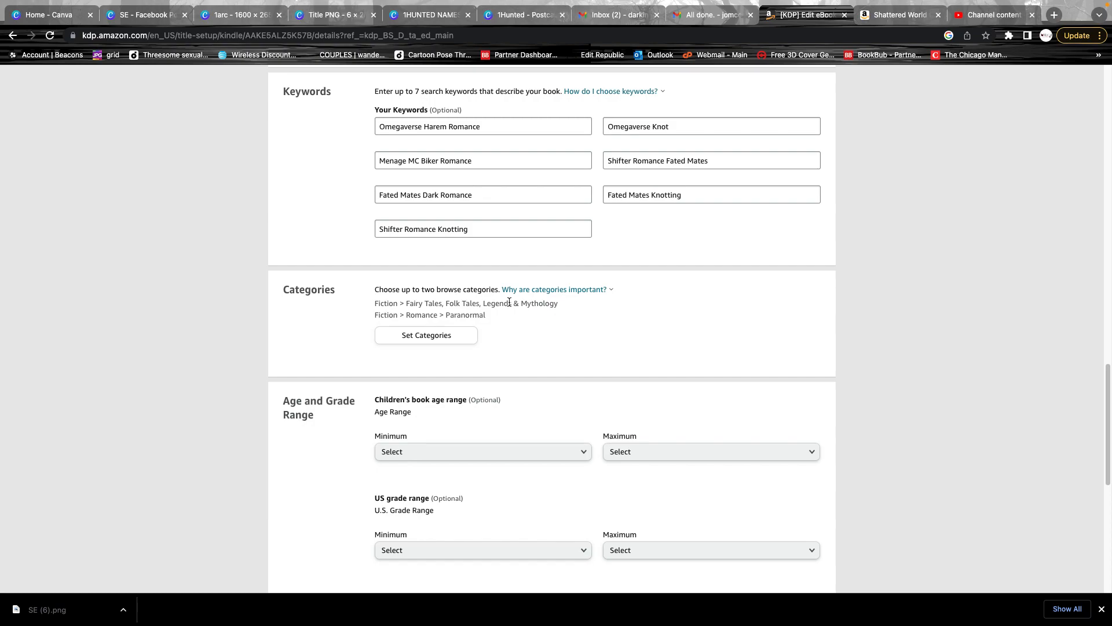
scroll(570, 375, "down", 1)
scroll(568, 376, "down", 2)
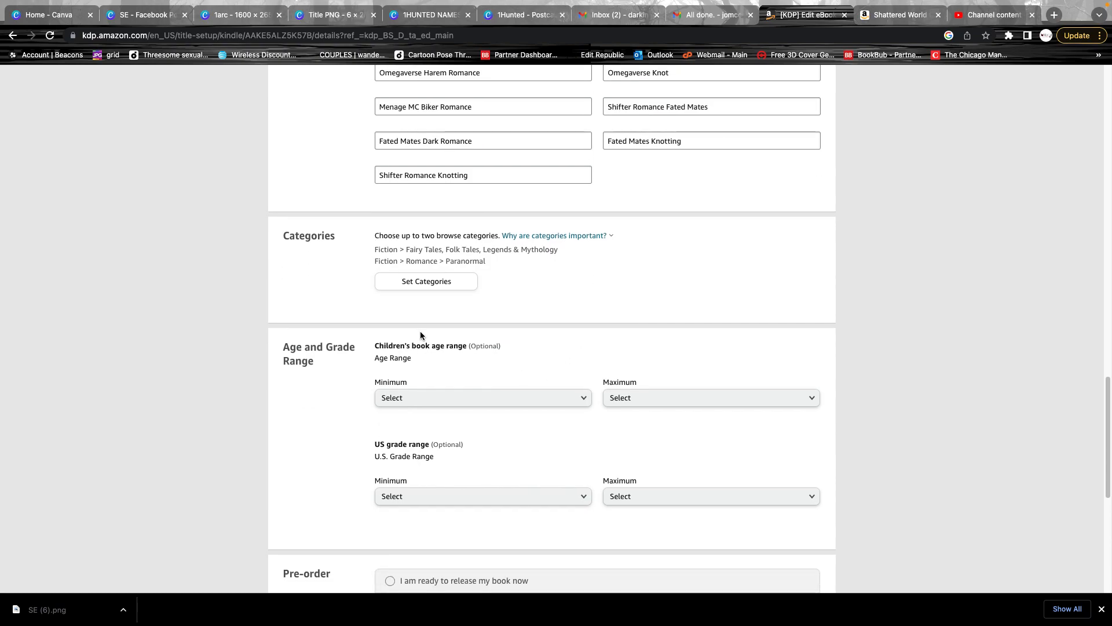
left_click(437, 281)
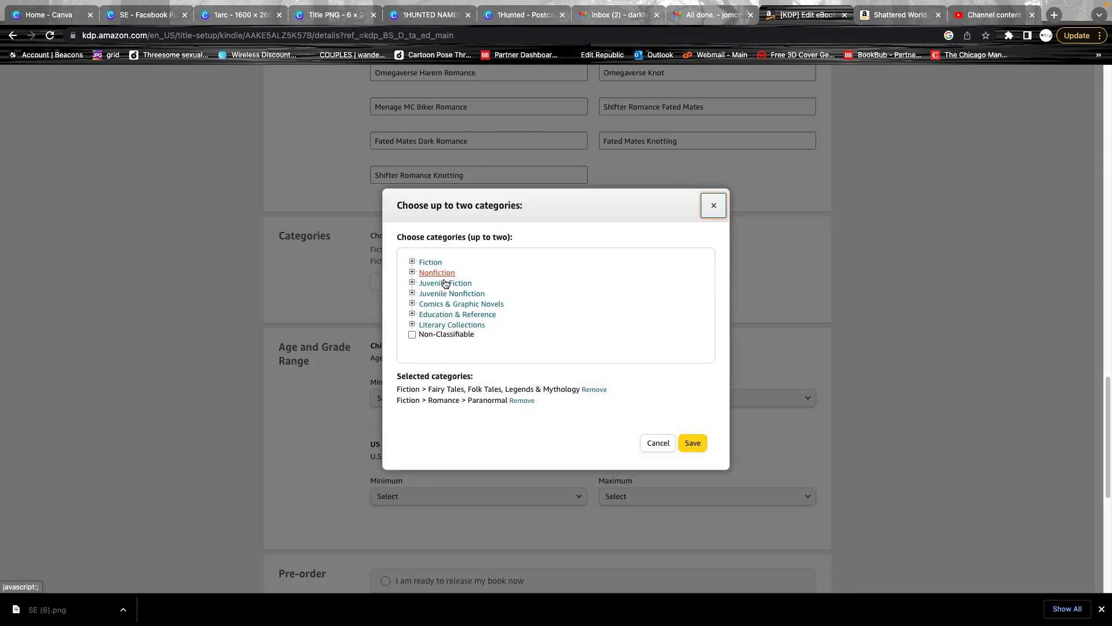
left_click(412, 262)
- Browse the Fiction subcategories and save the selection of Fairy Tales, Folk Tales, Legends & Mythology and Romance > Paranormal
scroll(598, 309, "down", 1)
scroll(598, 305, "down", 4)
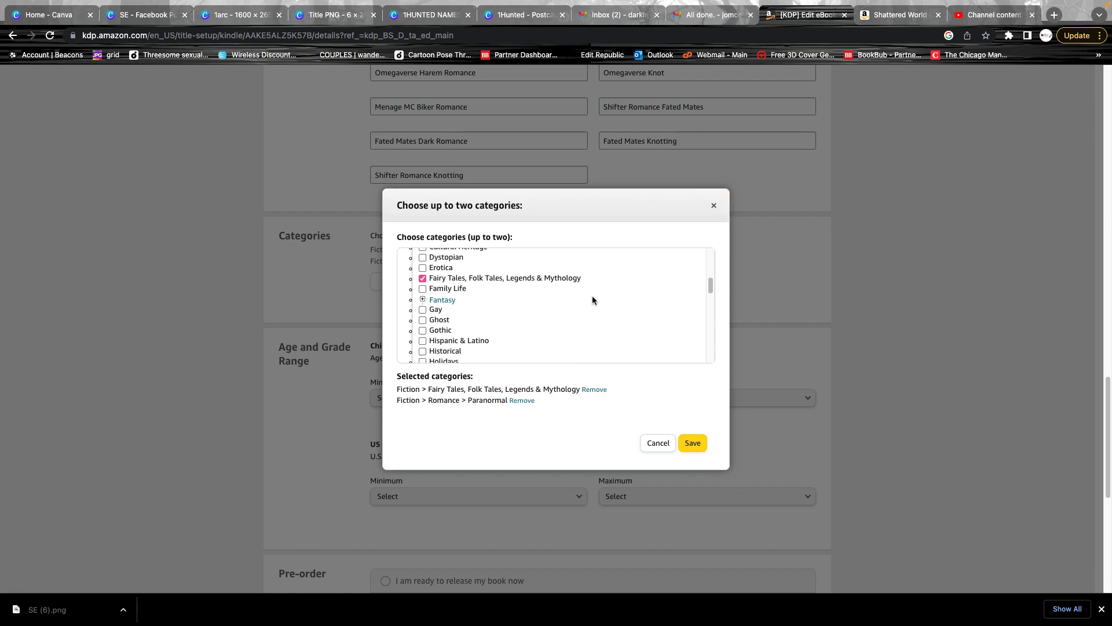
scroll(624, 328, "down", 1)
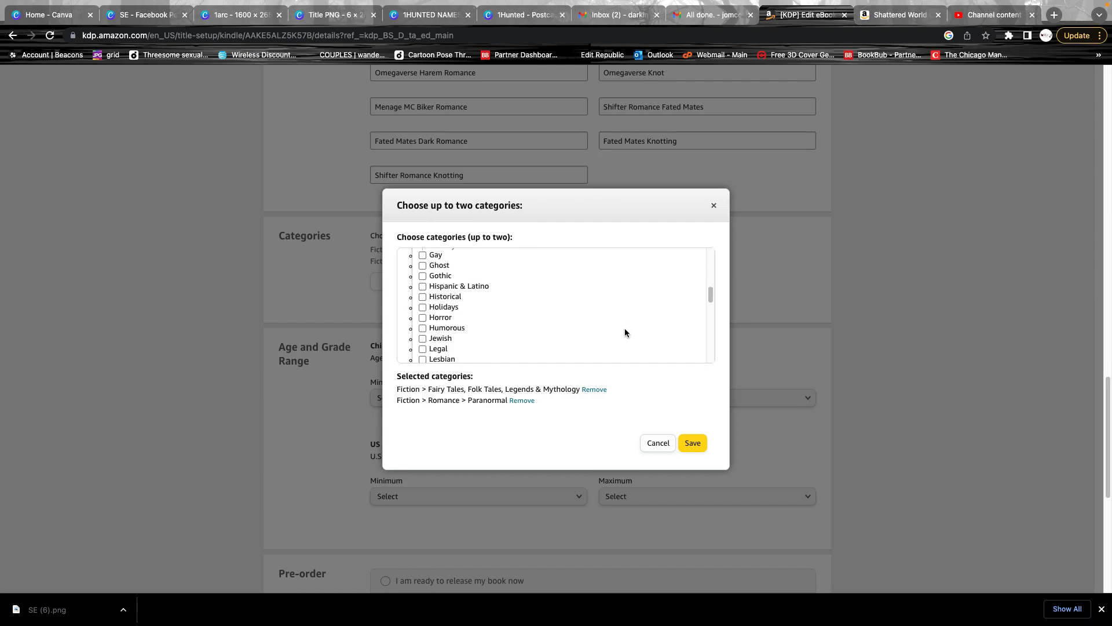
scroll(625, 328, "up", 6)
scroll(625, 330, "down", 4)
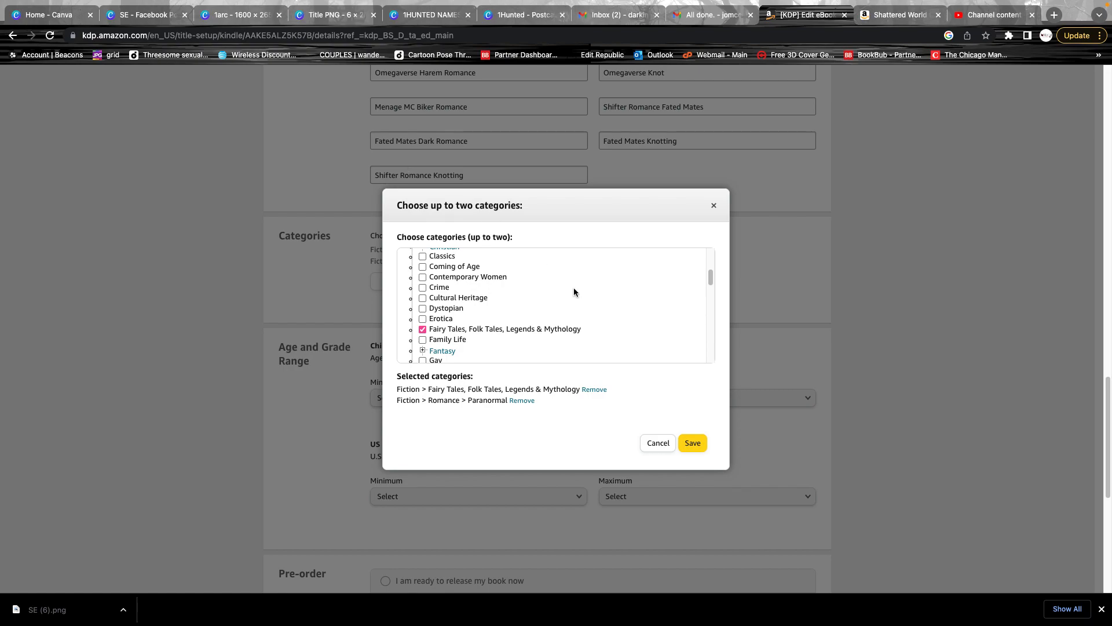
scroll(568, 287, "down", 6)
scroll(568, 287, "up", 8)
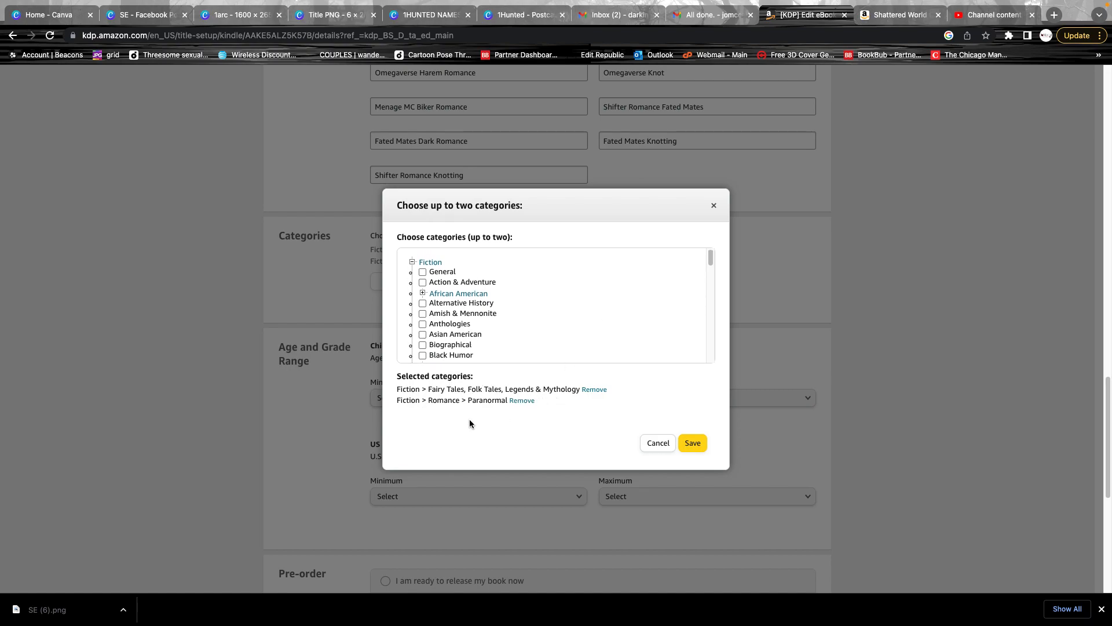
left_click(693, 442)
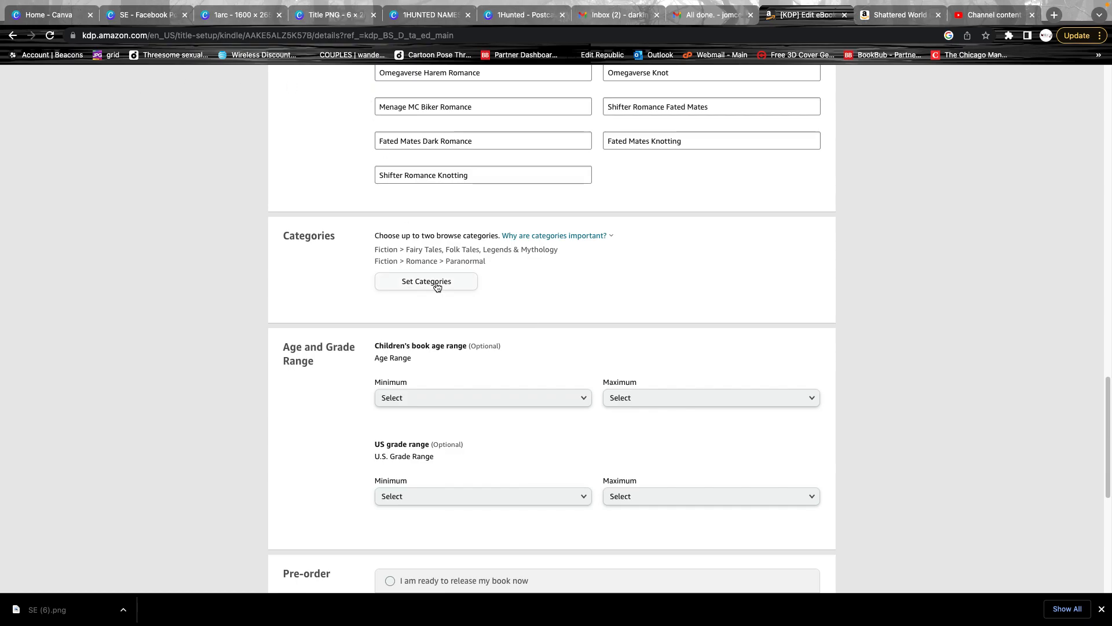
- Switch to Publisher Rocket and search the categories for "paranormal", limited to Kindle
key("ctrl+Left")
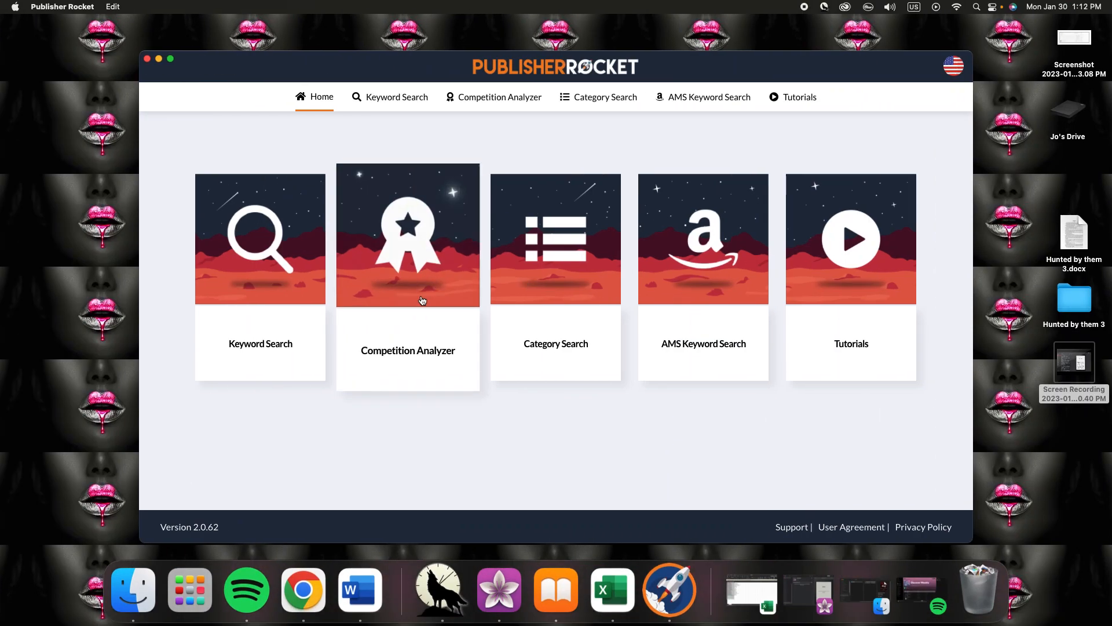
left_click(555, 272)
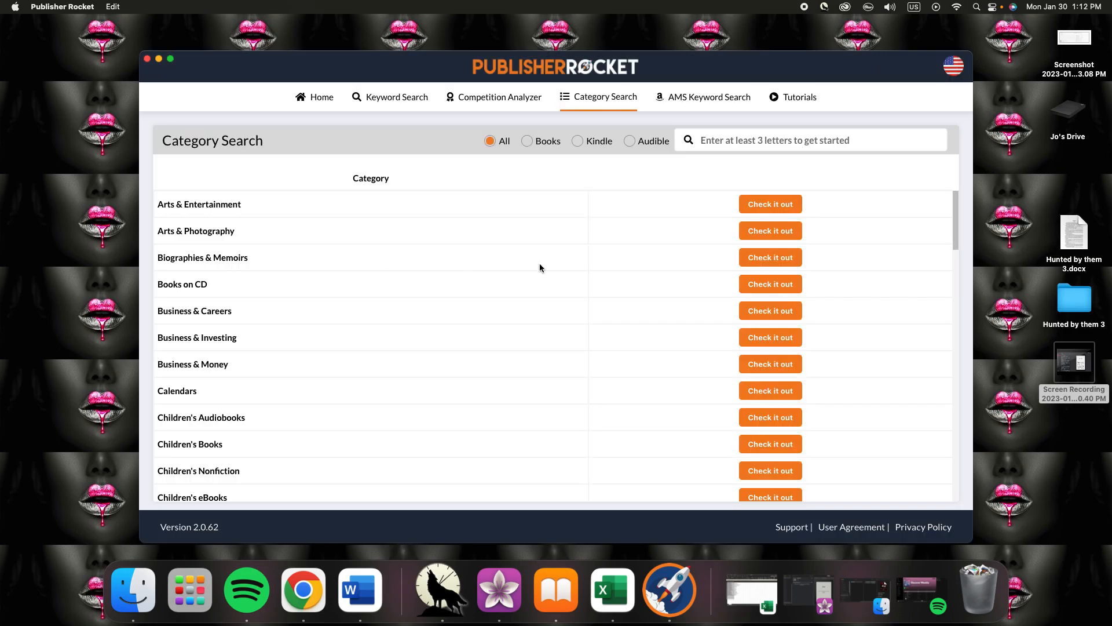
left_click(753, 145)
type("paran")
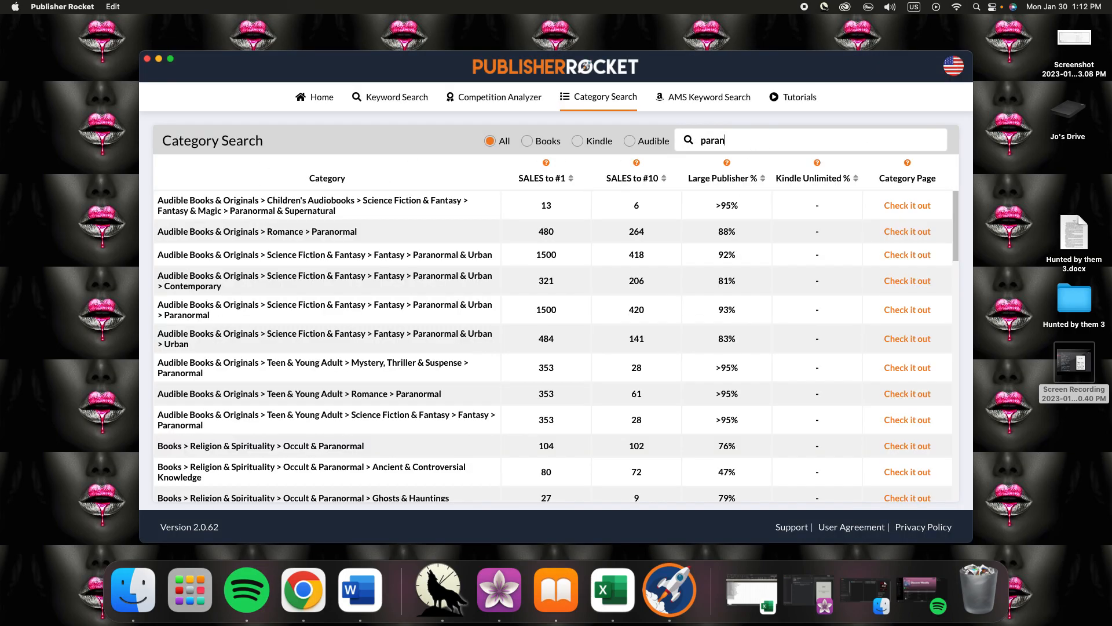
type("ormal")
left_click(577, 142)
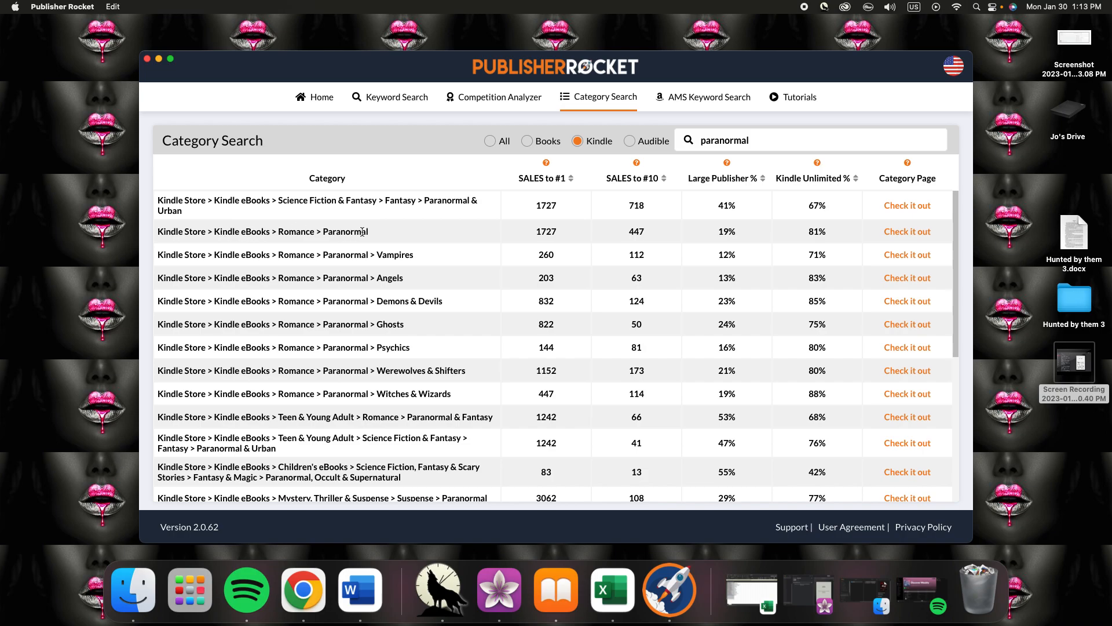
- Compare the categories saved on the KDP page with Publisher Rocket's paranormal Kindle categories, examining their sales, publisher and Kindle Unlimited figures
key("ctrl+Right")
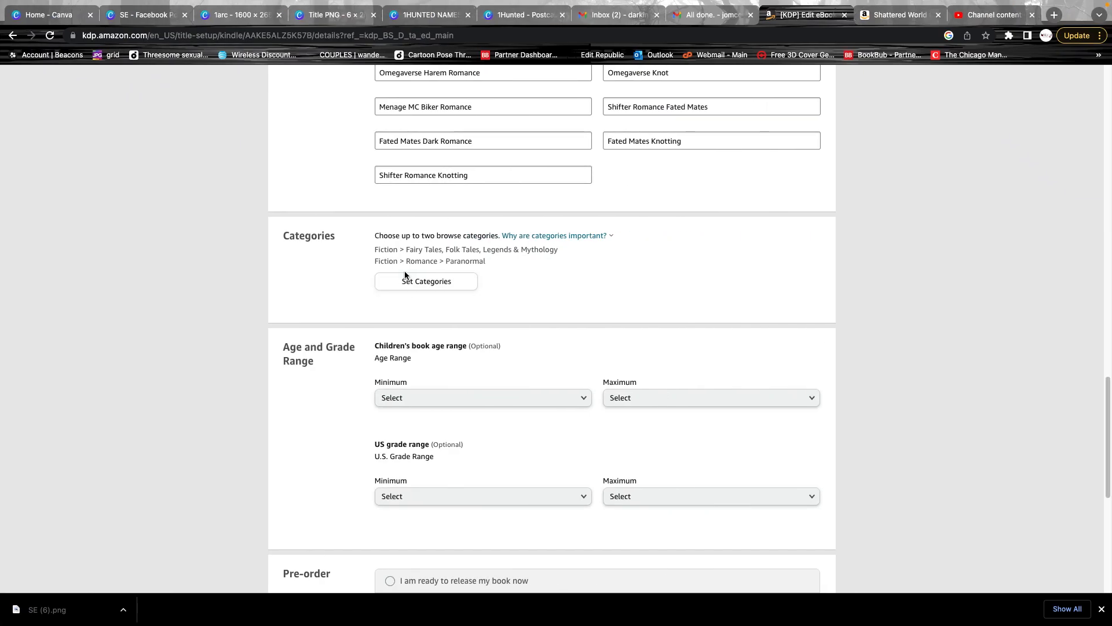
key("ctrl+Left")
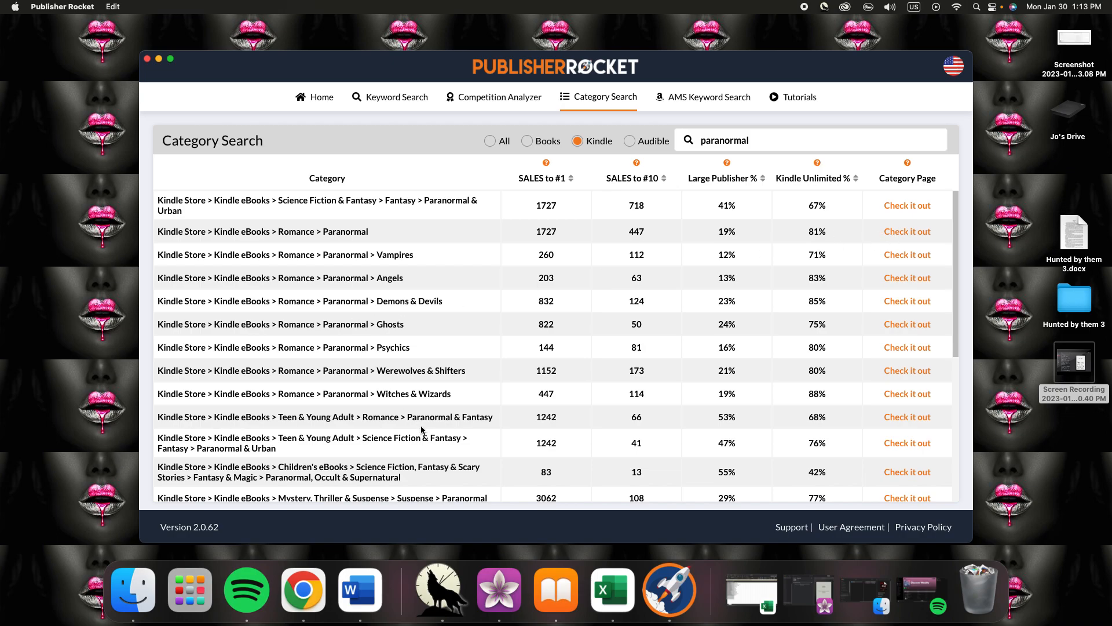
scroll(421, 429, "down", 3)
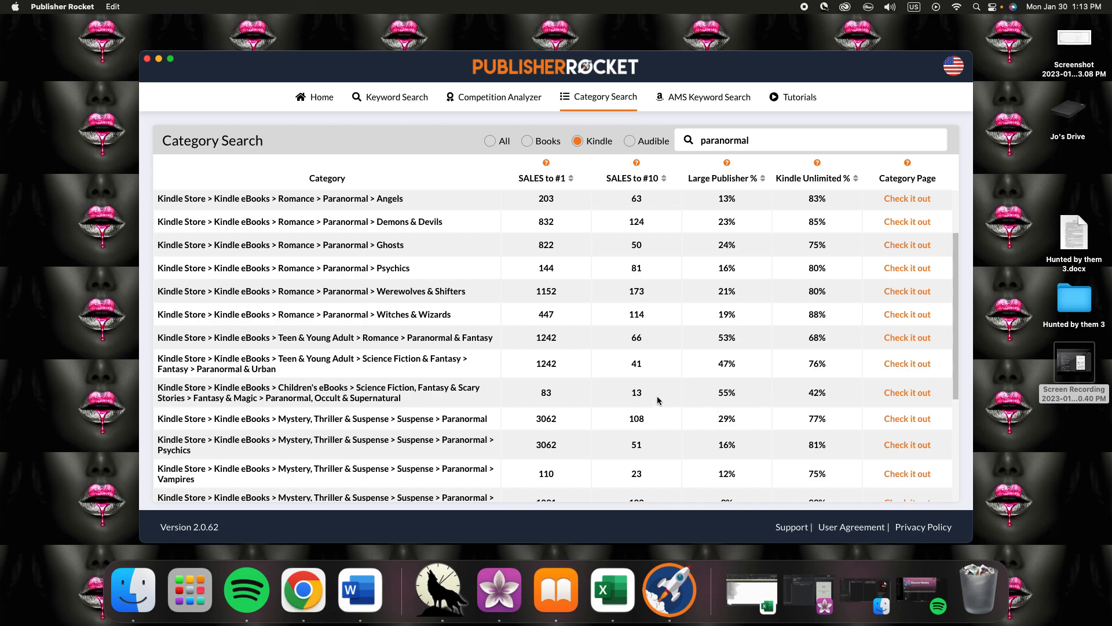
scroll(658, 400, "down", 2)
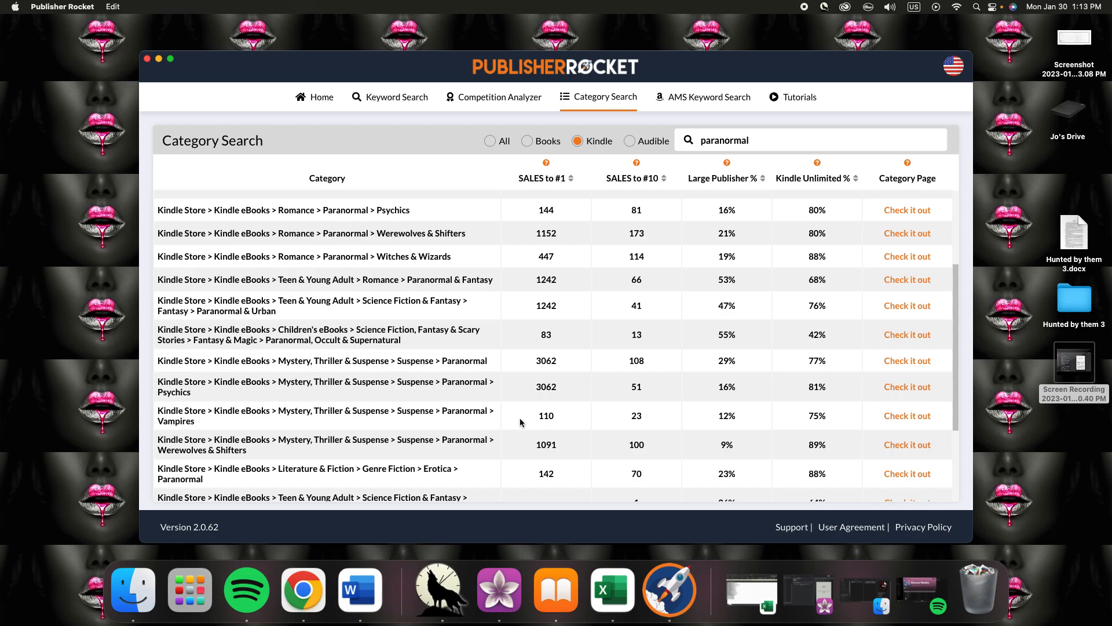
scroll(348, 457, "down", 2)
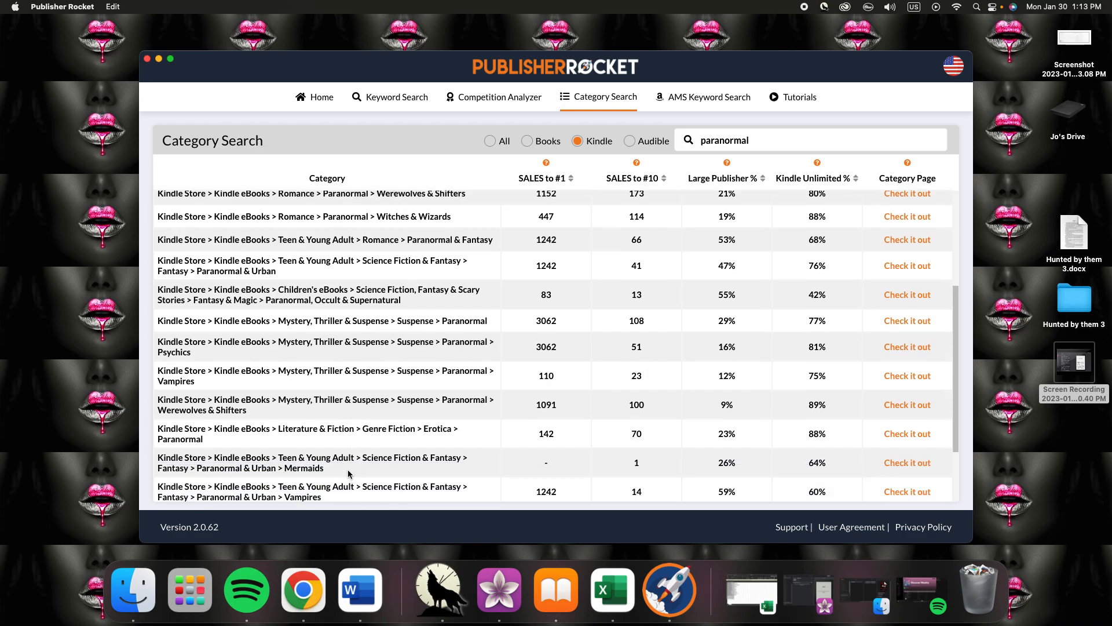
scroll(350, 479, "down", 1)
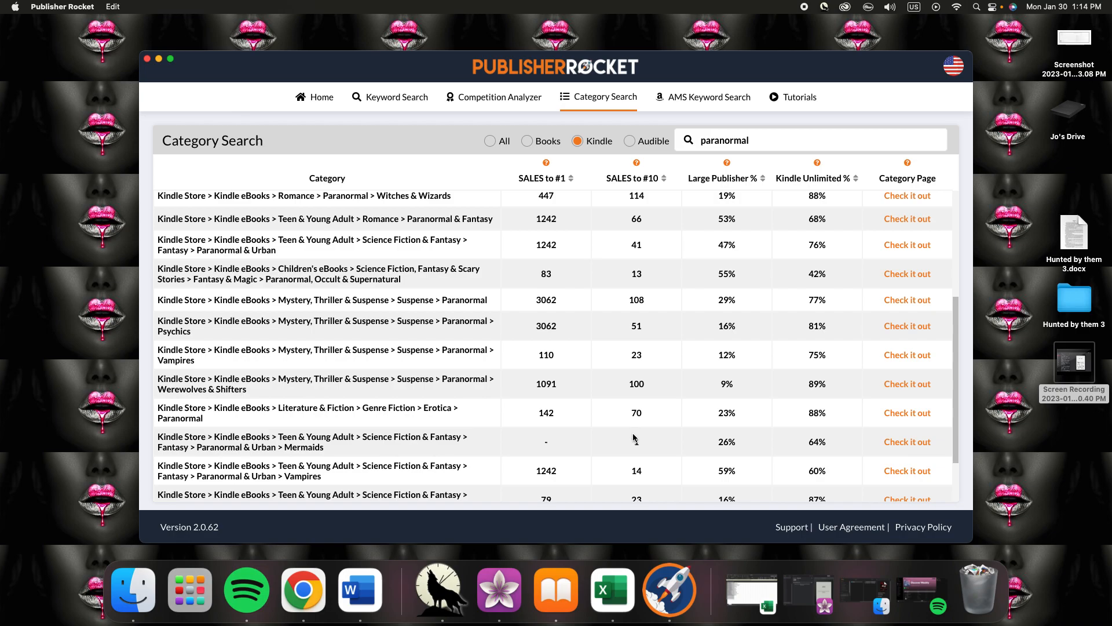
scroll(345, 406, "down", 2)
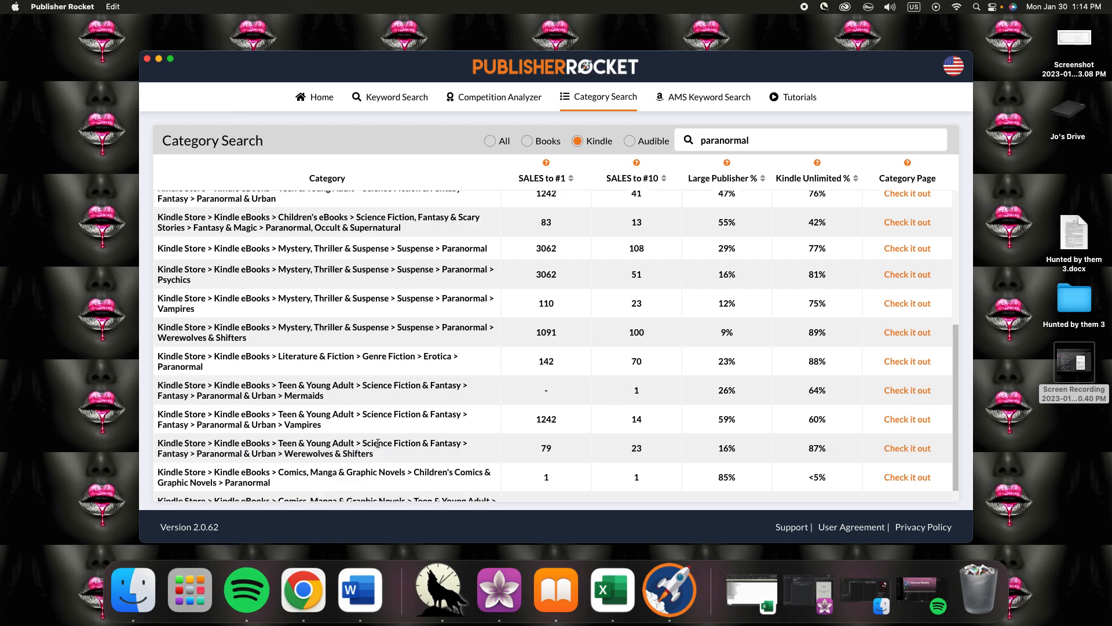
scroll(289, 446, "down", 1)
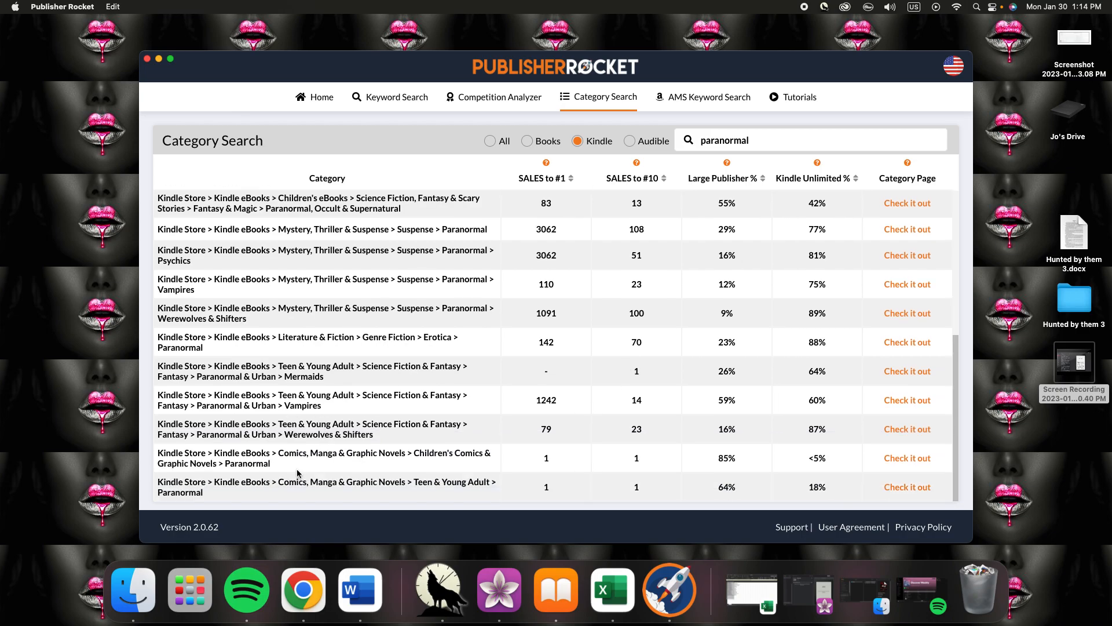
scroll(298, 474, "up", 4)
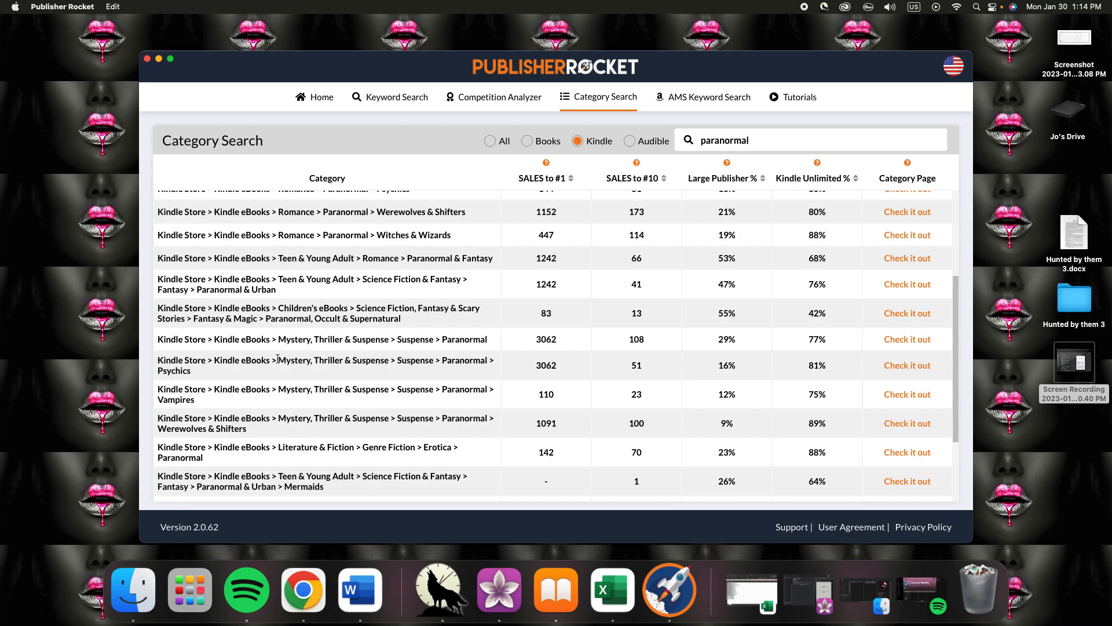
scroll(359, 380, "up", 3)
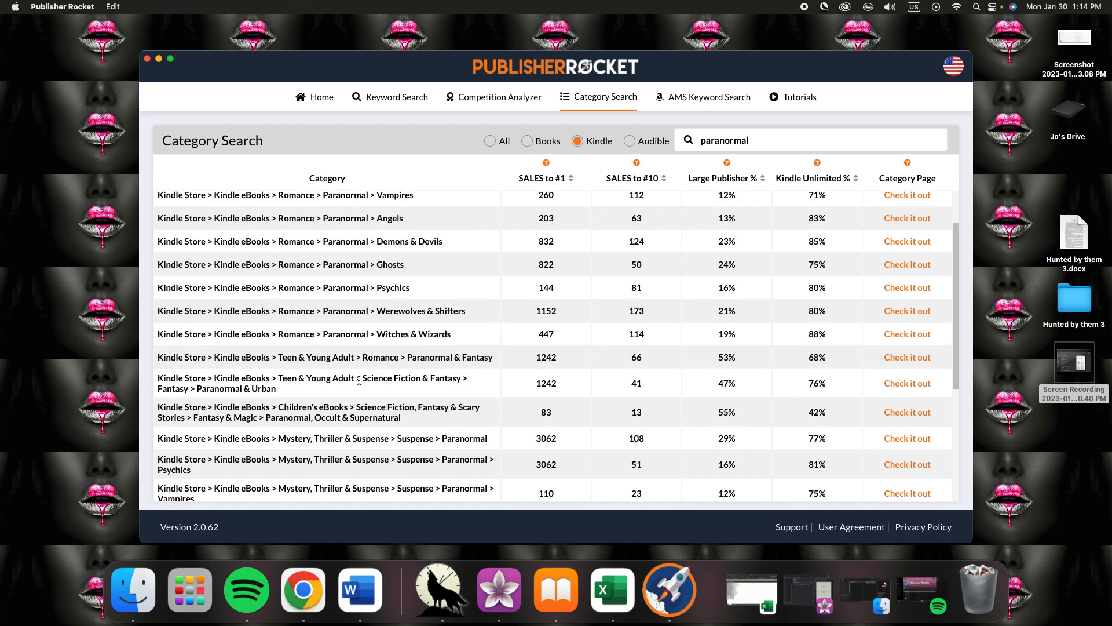
scroll(359, 380, "up", 2)
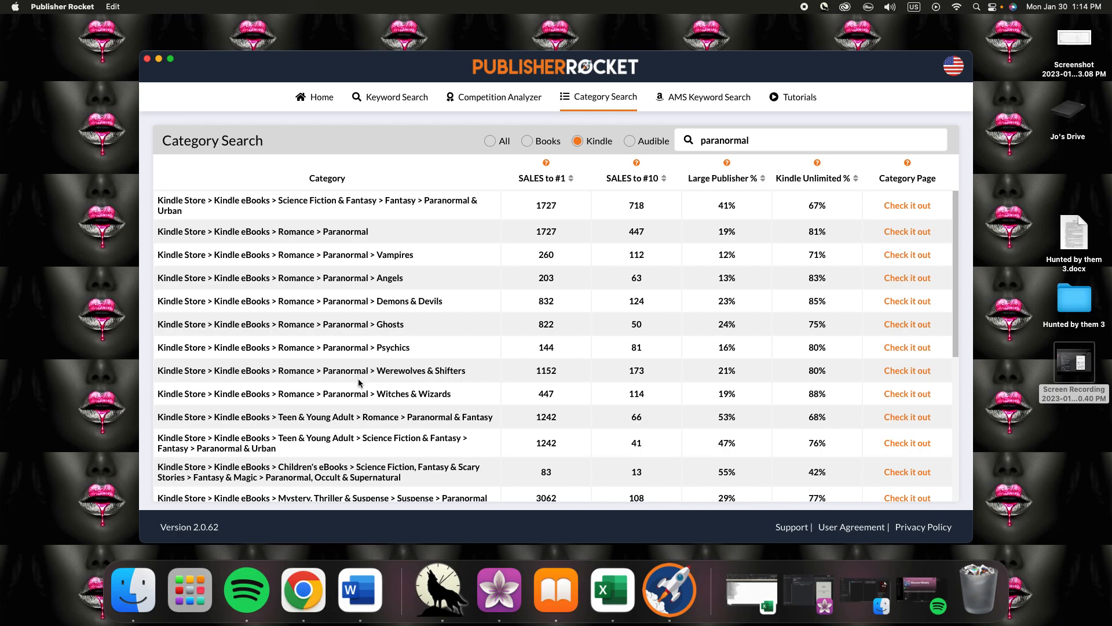
scroll(359, 383, "down", 1)
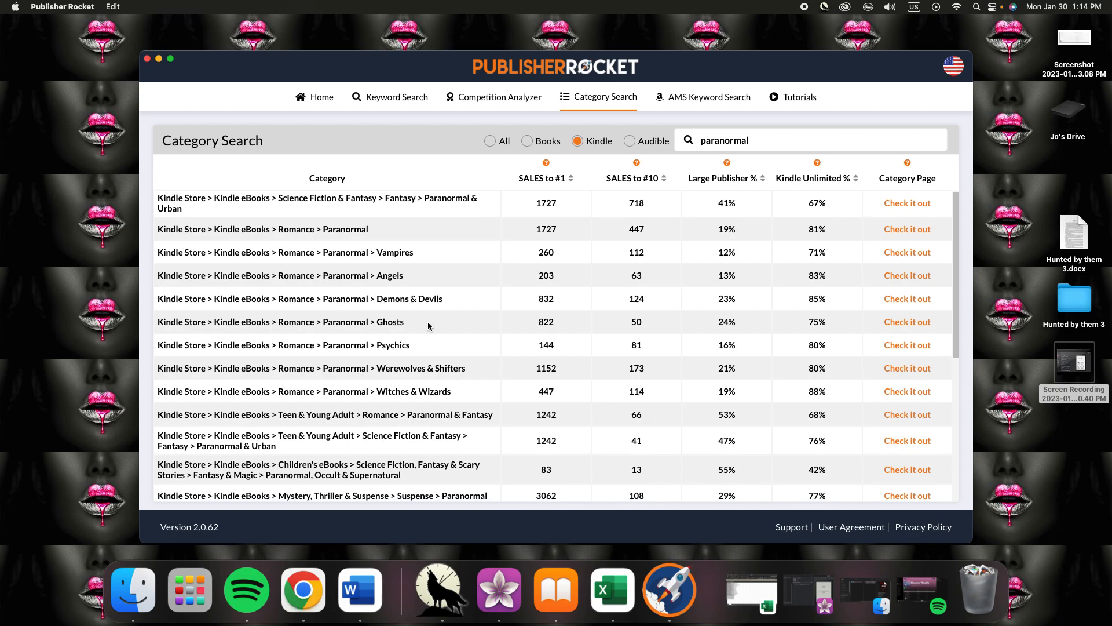
scroll(400, 441, "down", 10)
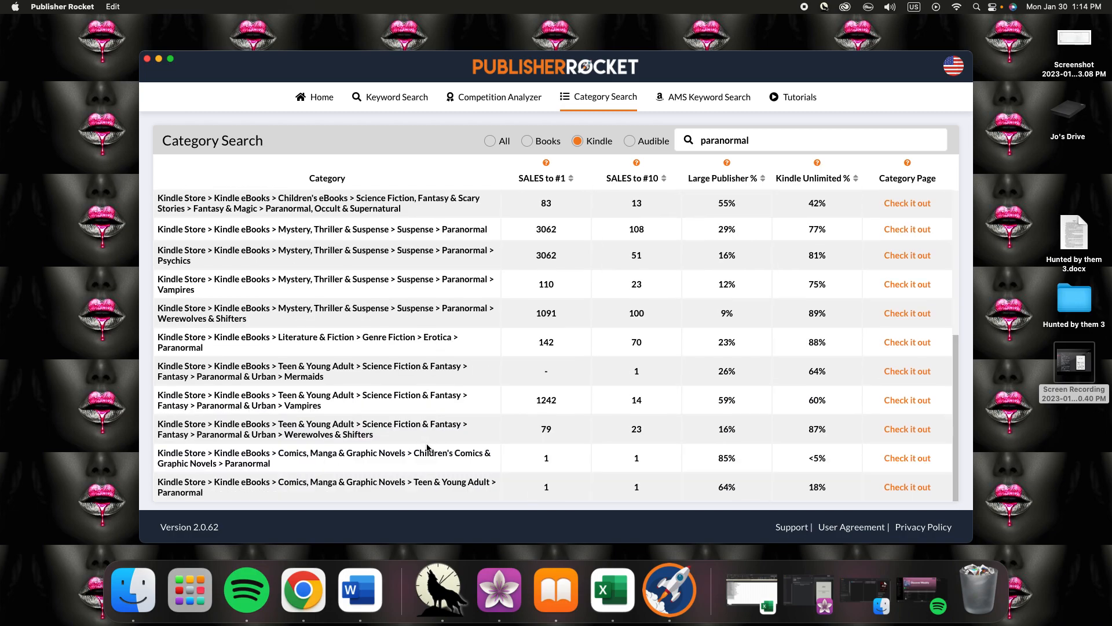
- Search the Kindle categories for "shifter" in place of "paranormal"
scroll(423, 446, "up", 10)
left_click_drag(754, 141, 602, 143)
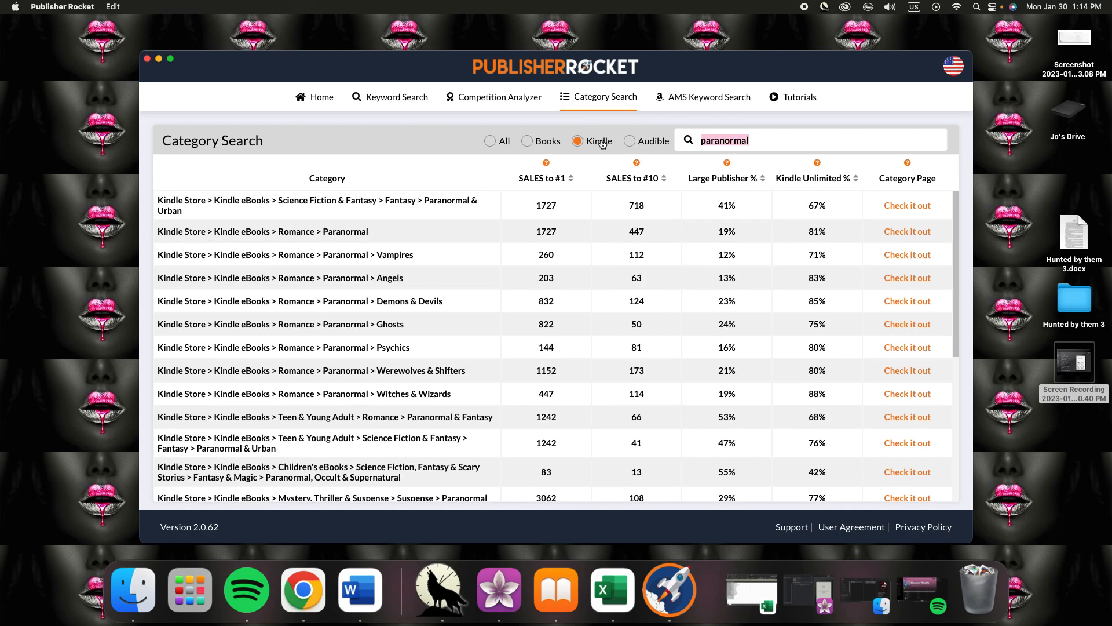
type("shifter")
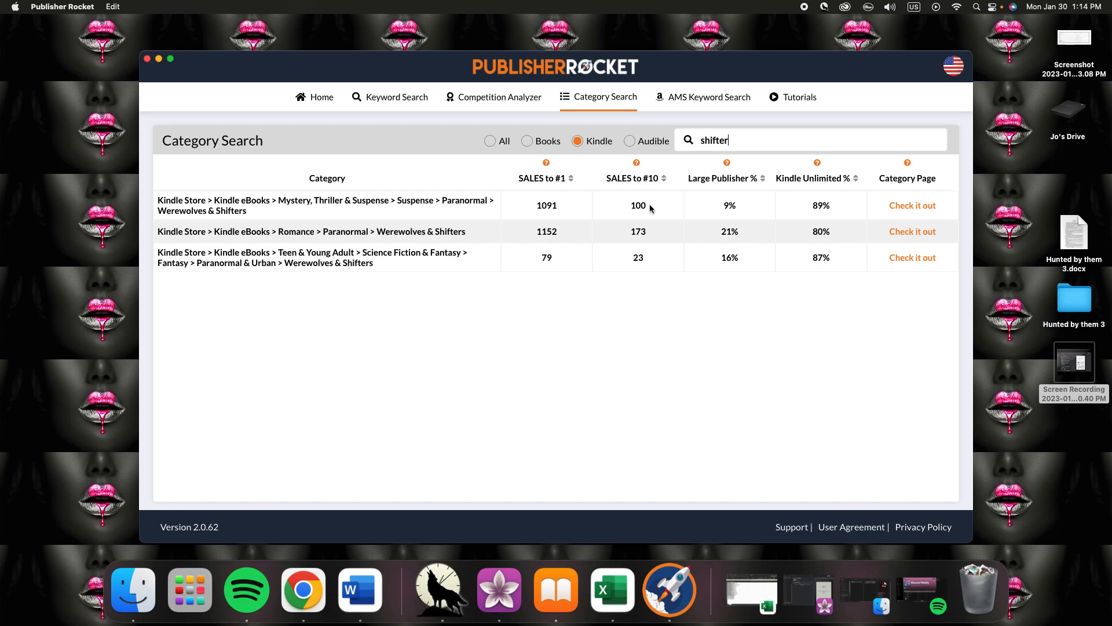
- Switch to the KDP page in Chrome, inspect the Mystery & Detective subcategories in the category chooser, and cancel without saving
key("ctrl+Right")
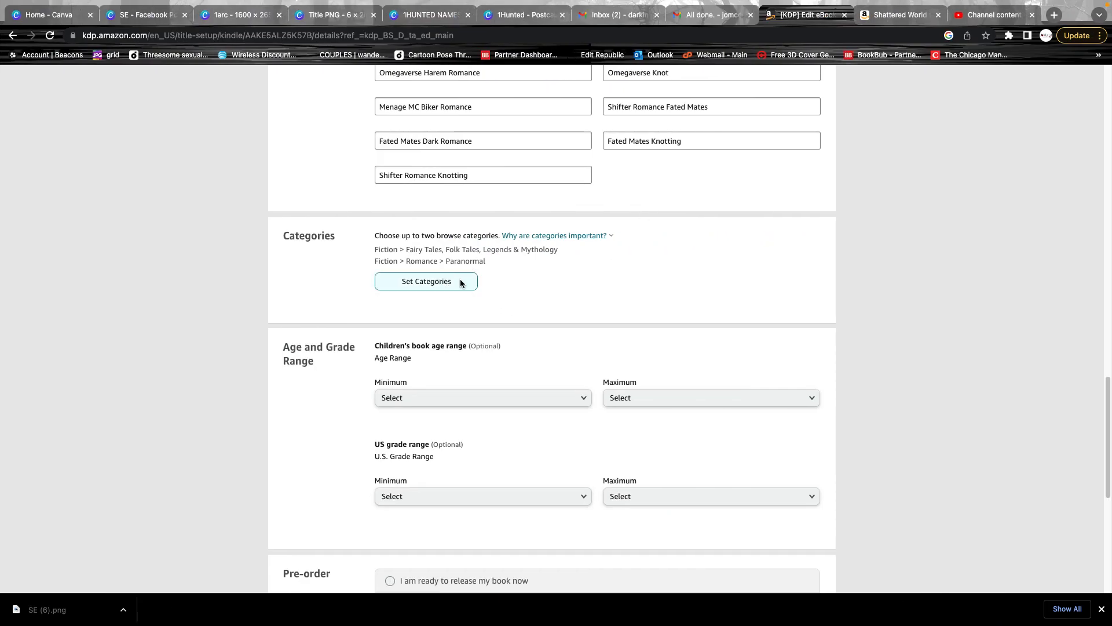
left_click(461, 283)
scroll(449, 322, "down", 1)
key("ctrl+Left")
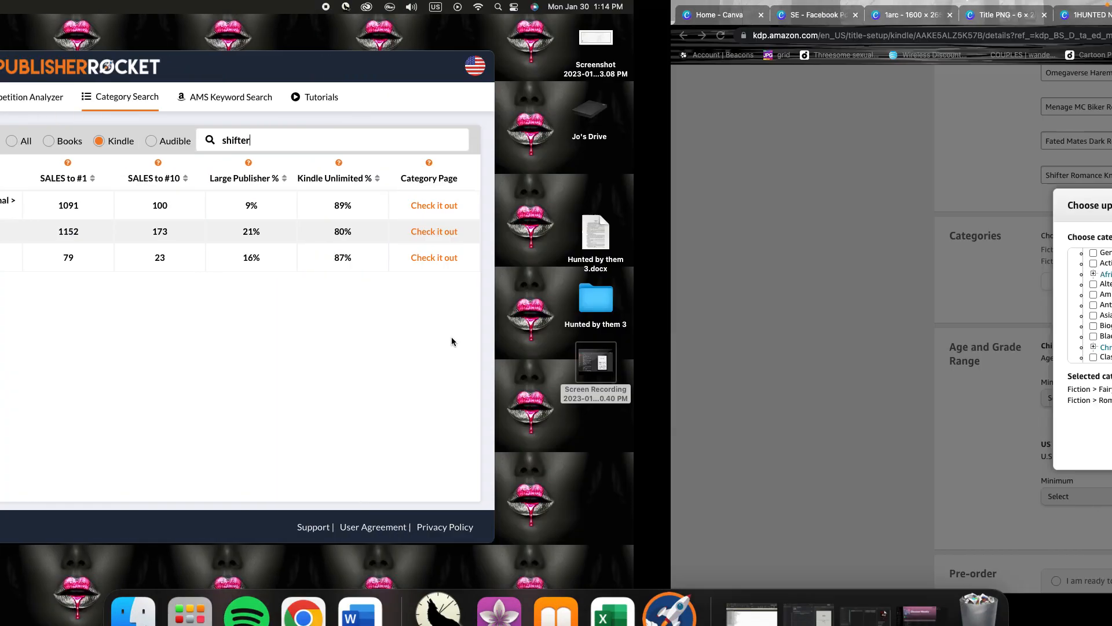
key("ctrl+Right")
scroll(498, 336, "down", 3)
scroll(492, 337, "down", 3)
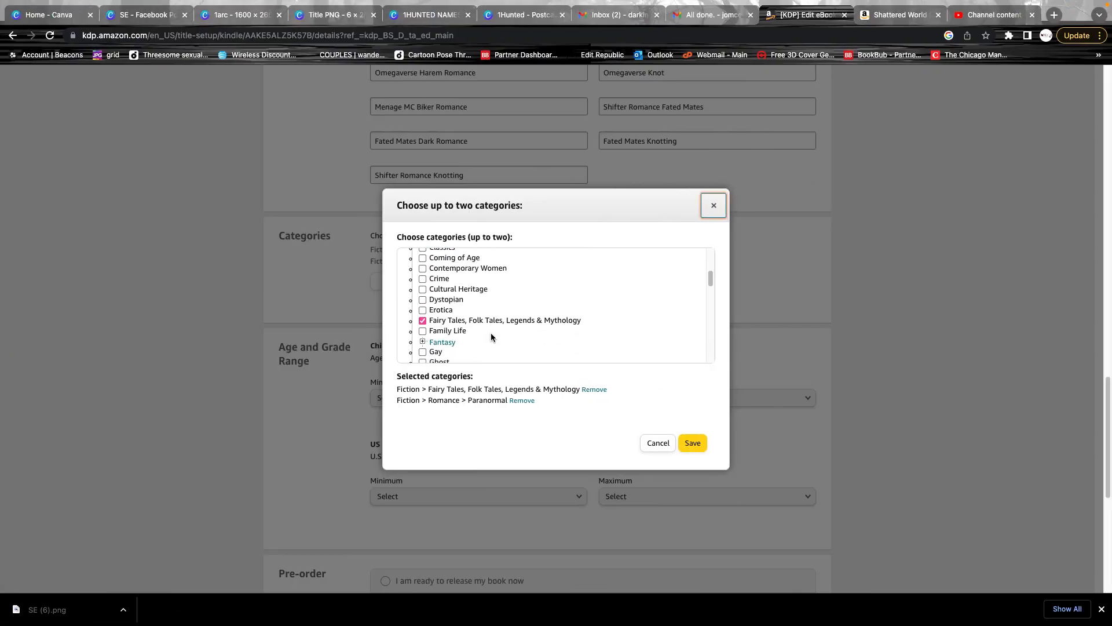
scroll(491, 336, "up", 1)
scroll(490, 335, "down", 5)
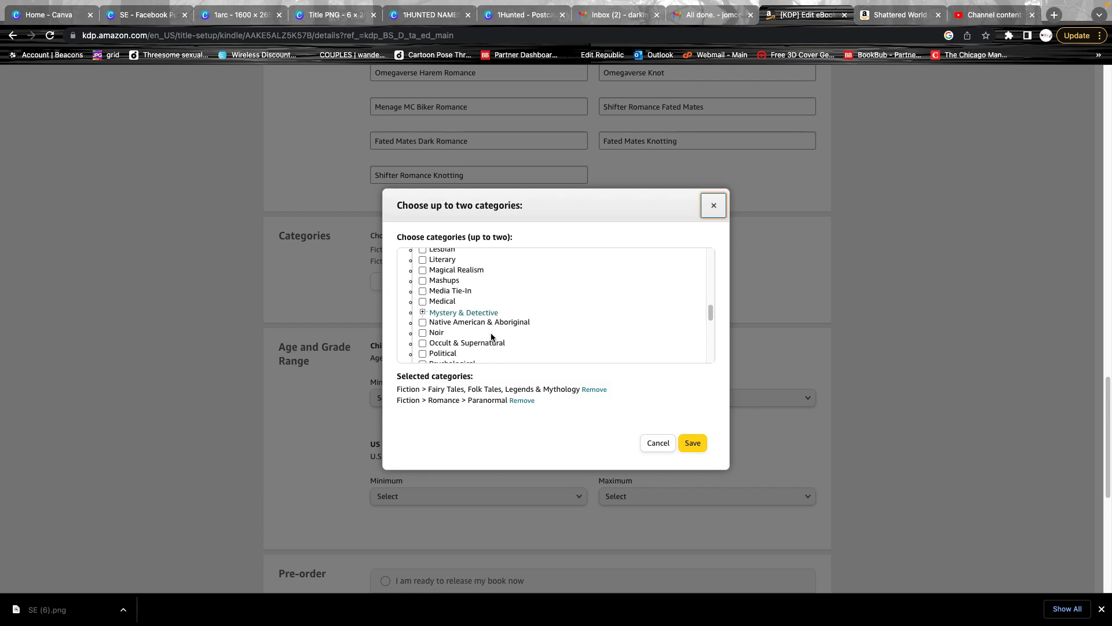
left_click(422, 313)
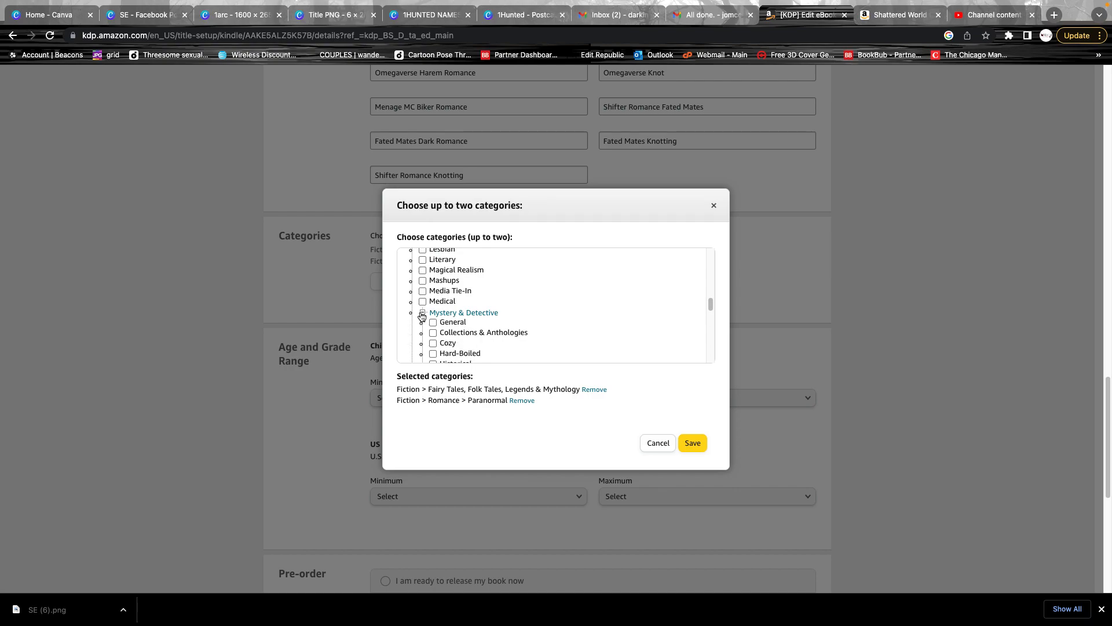
scroll(504, 335, "down", 1)
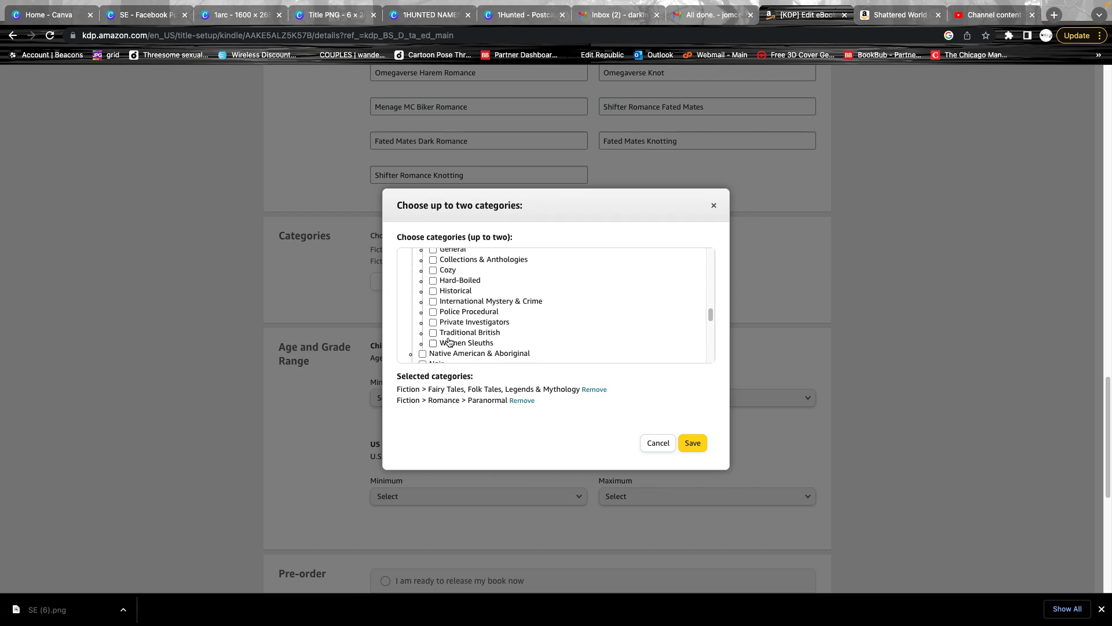
scroll(521, 332, "up", 10)
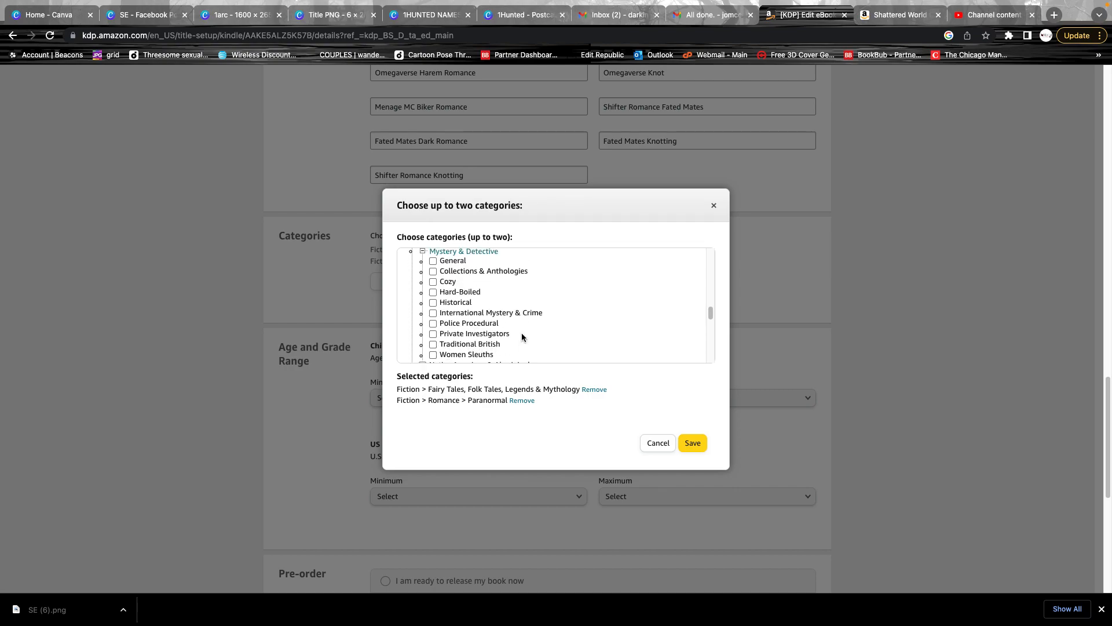
left_click(659, 443)
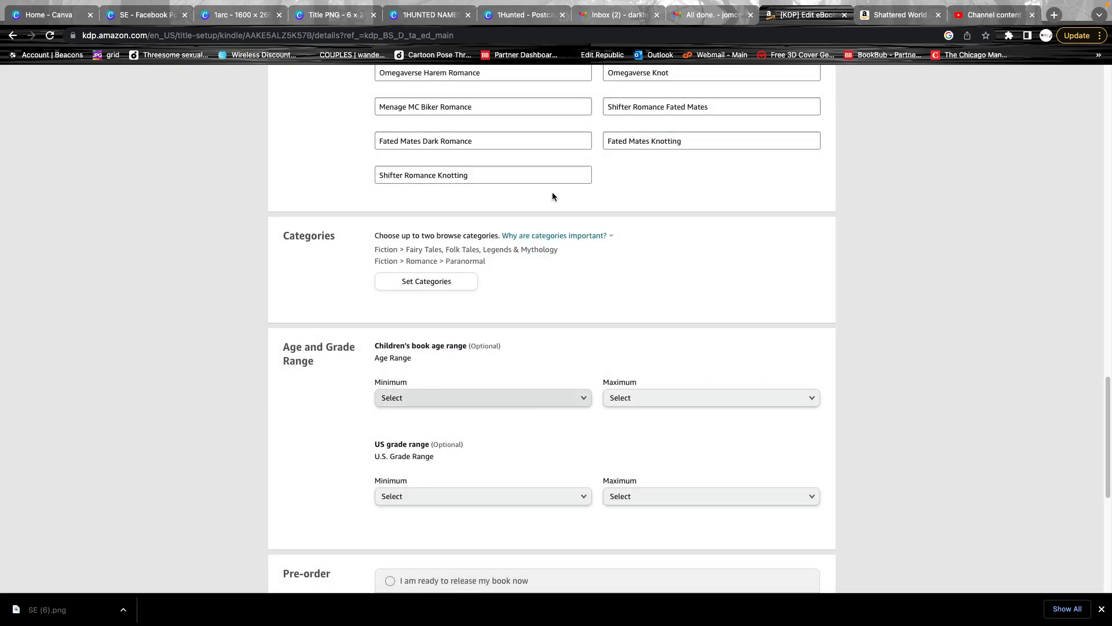
- Switch to Publisher Rocket and run a new competitor analysis for "Beauty so gold", limited to Kindle Only
key("ctrl+Left")
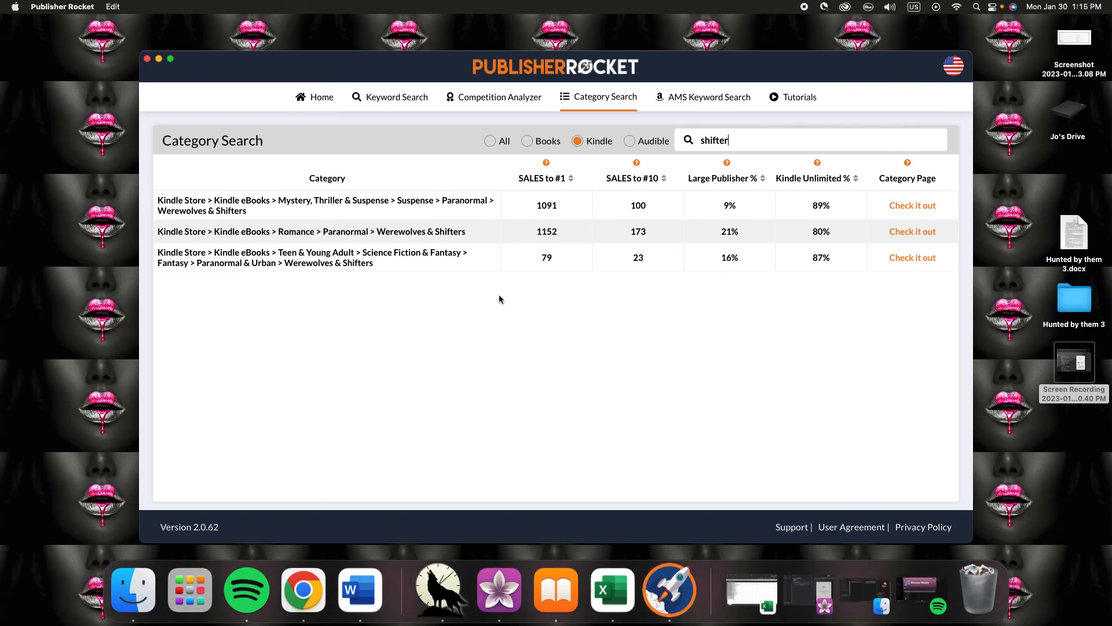
left_click(450, 99)
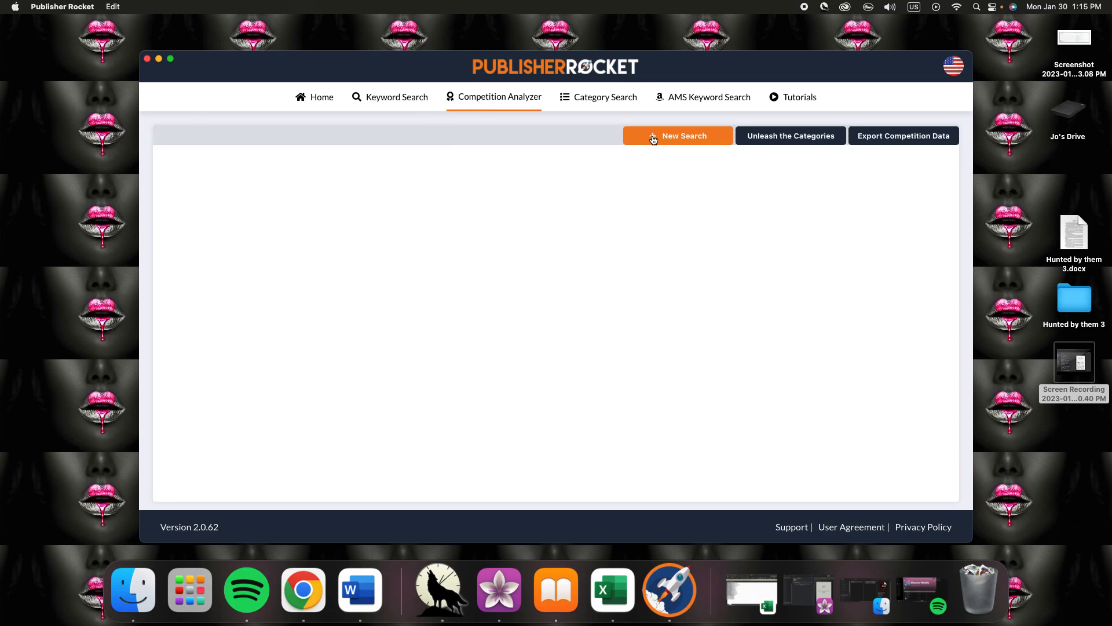
left_click(653, 139)
left_click(675, 346)
left_click(543, 358)
left_click(534, 347)
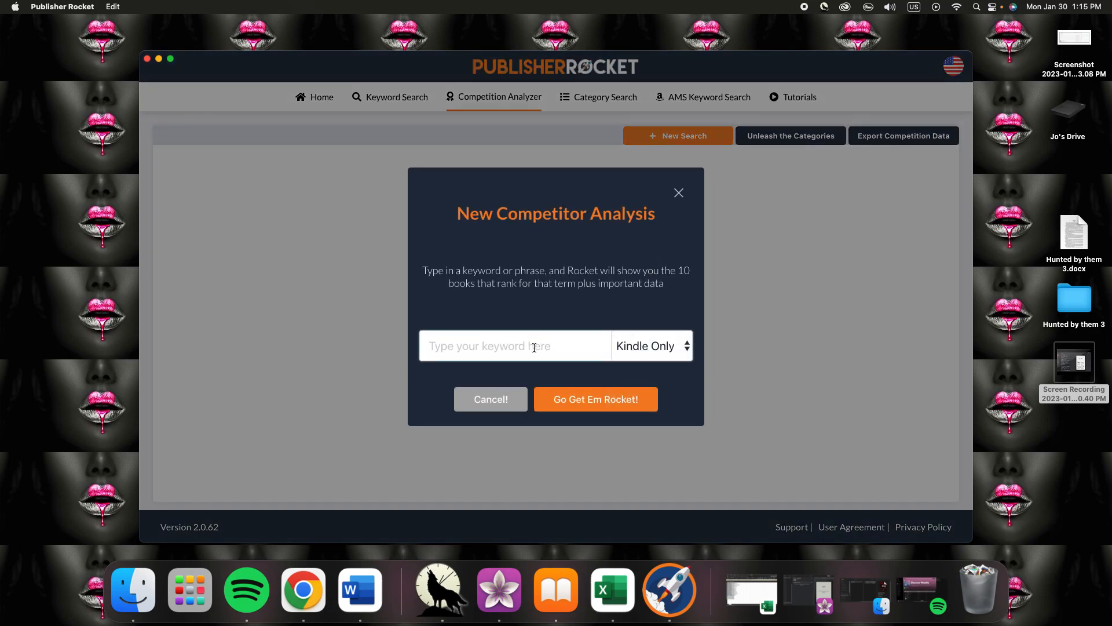
type("Beauty so gold")
key("Return")
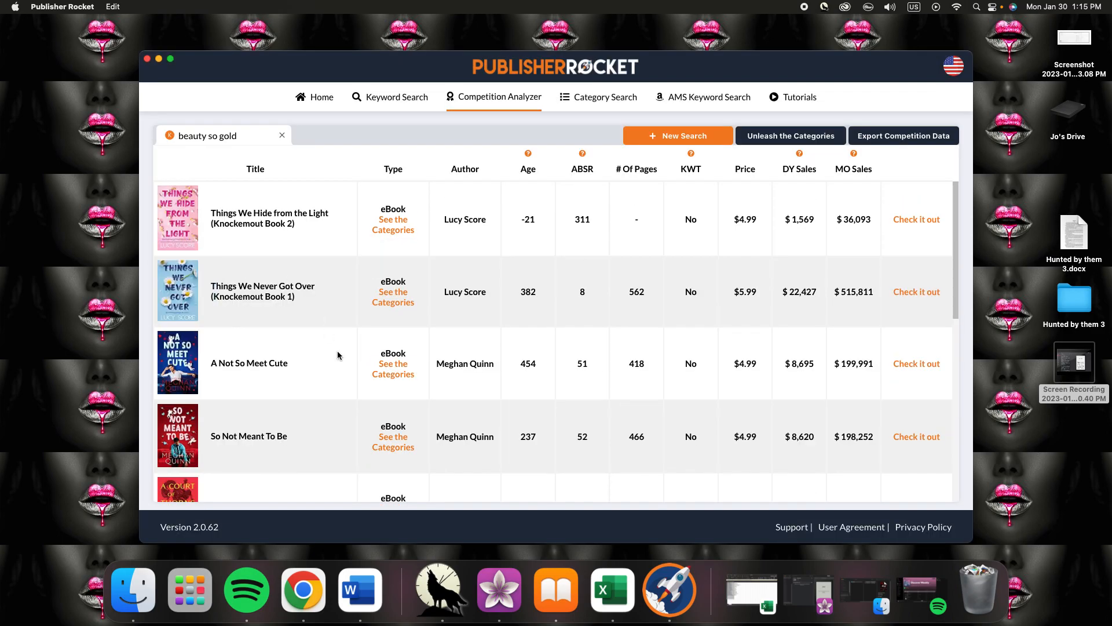
- Look through the competitor books listed for "beauty so gold" and close that search
scroll(332, 396, "down", 5)
scroll(331, 395, "down", 5)
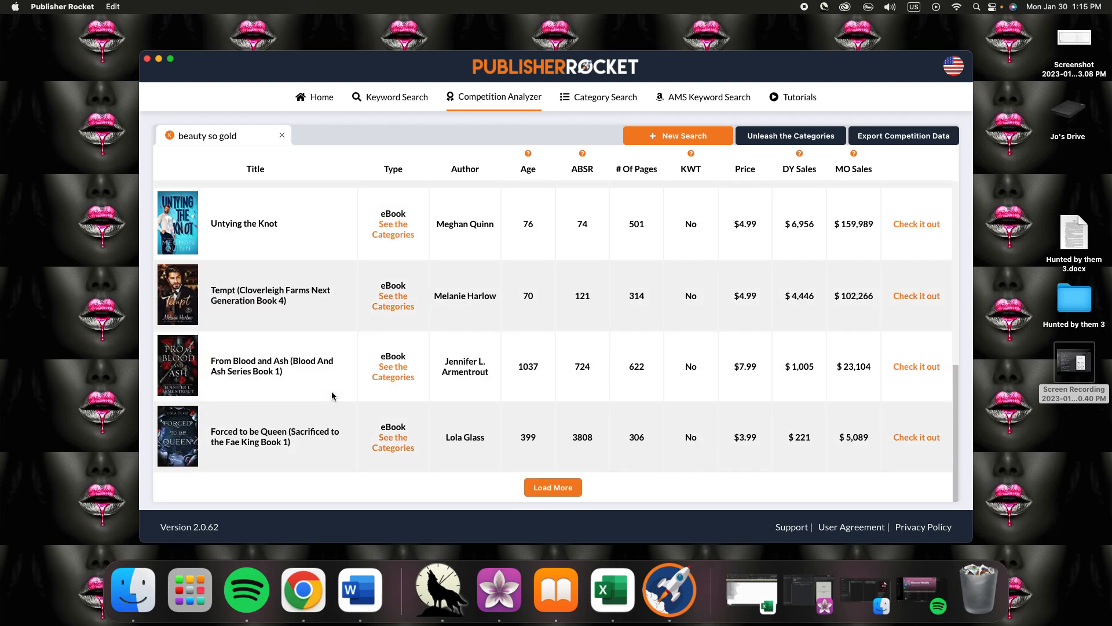
scroll(332, 395, "up", 10)
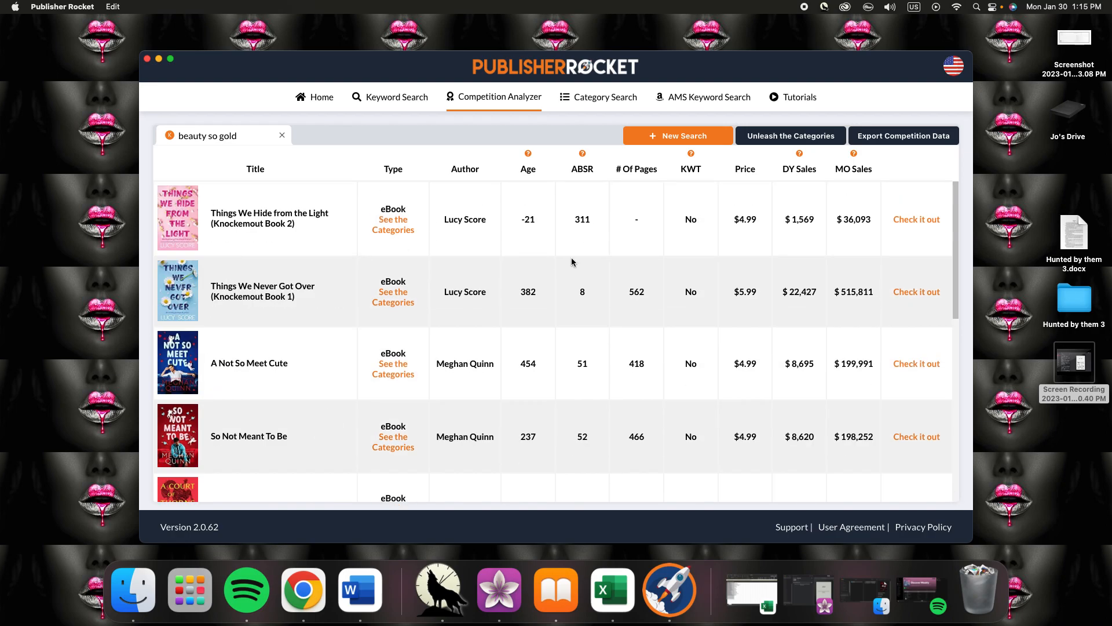
left_click(282, 135)
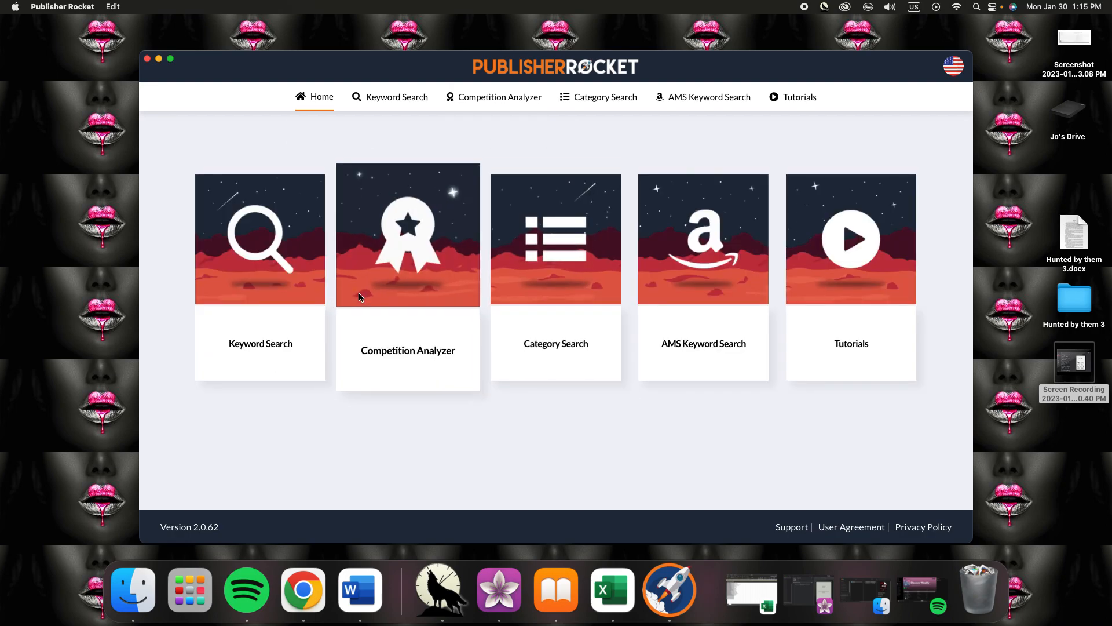
- Run a new competitor analysis for the author "lillith vincent" with the type set to Books
left_click(470, 270)
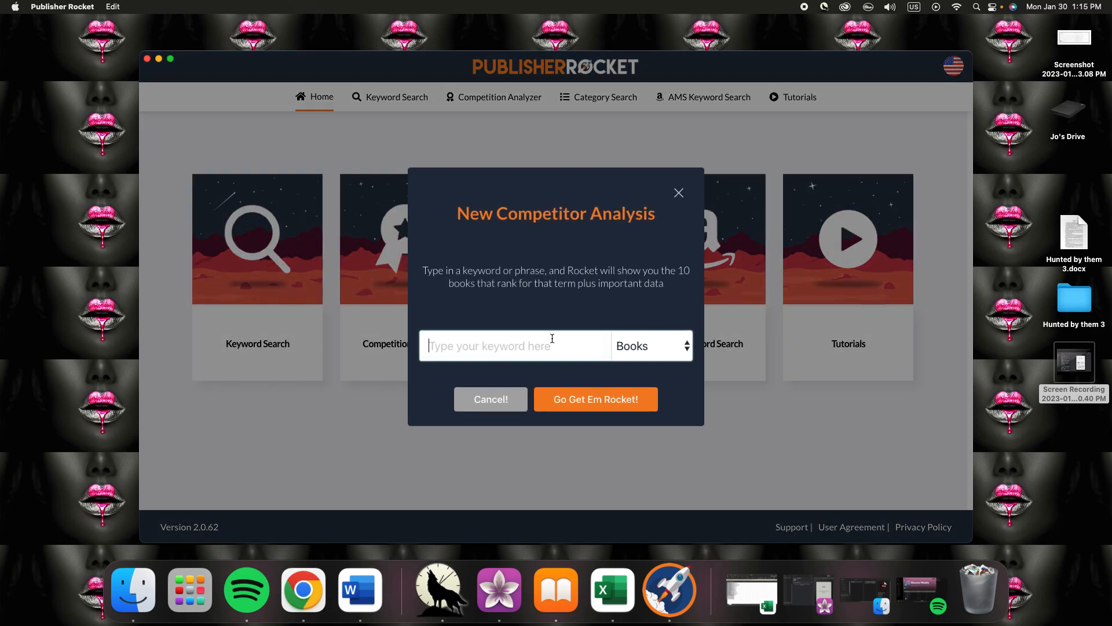
type("lillith vincent")
key("Return")
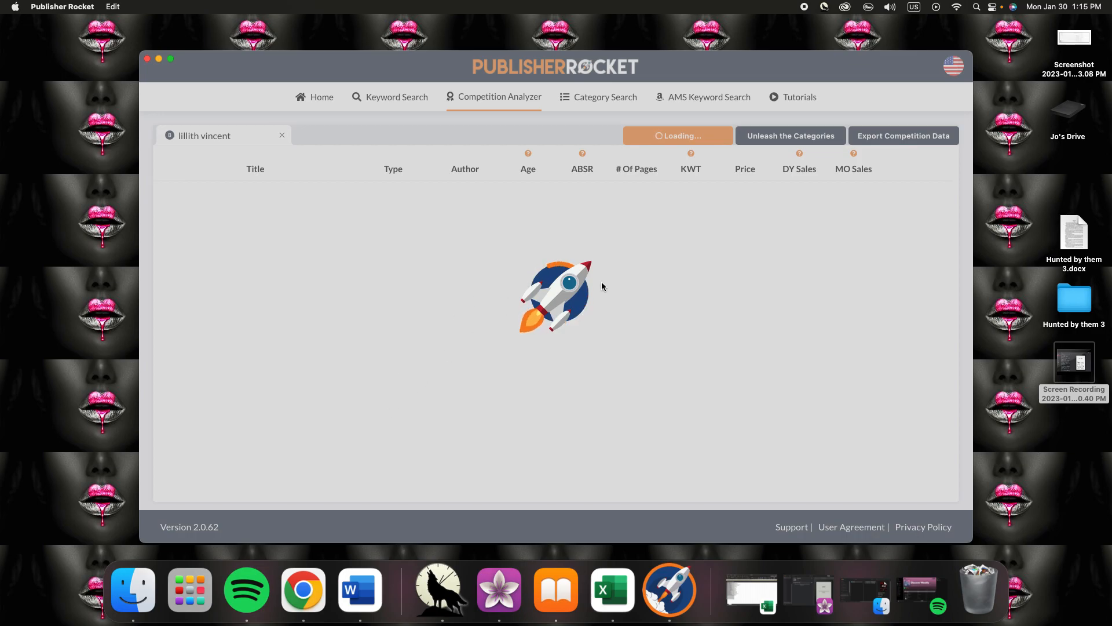
- View the category list of the eBook Beauty So Golden, check the Genre Fiction > Disaster figures, and return to the author's results
scroll(264, 433, "down", 1)
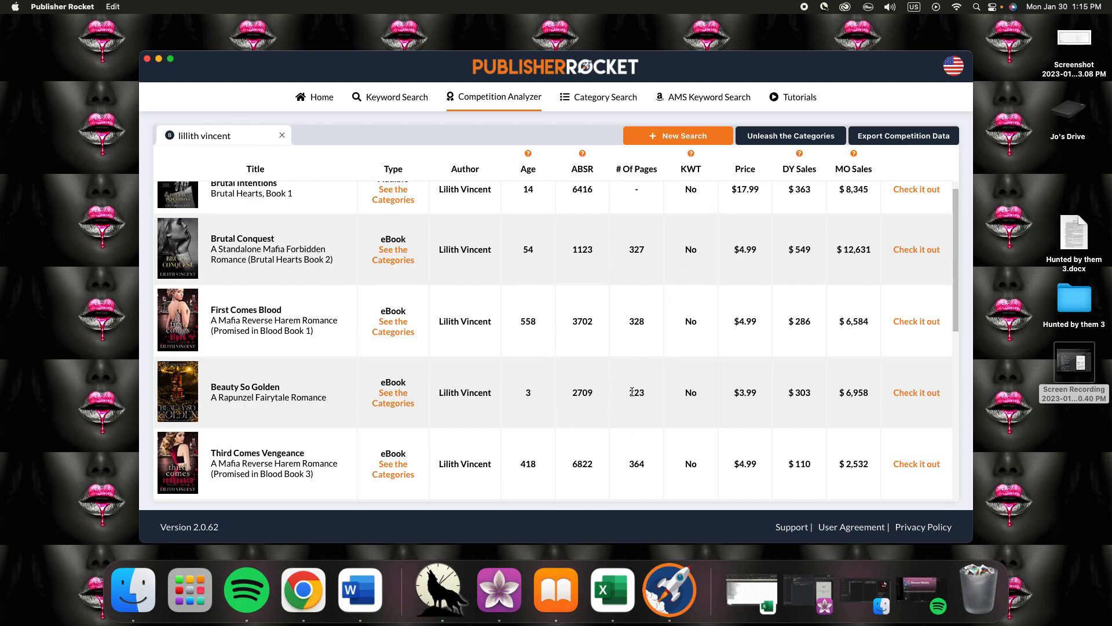
mouse_move(583, 154)
mouse_move(692, 155)
left_click(397, 406)
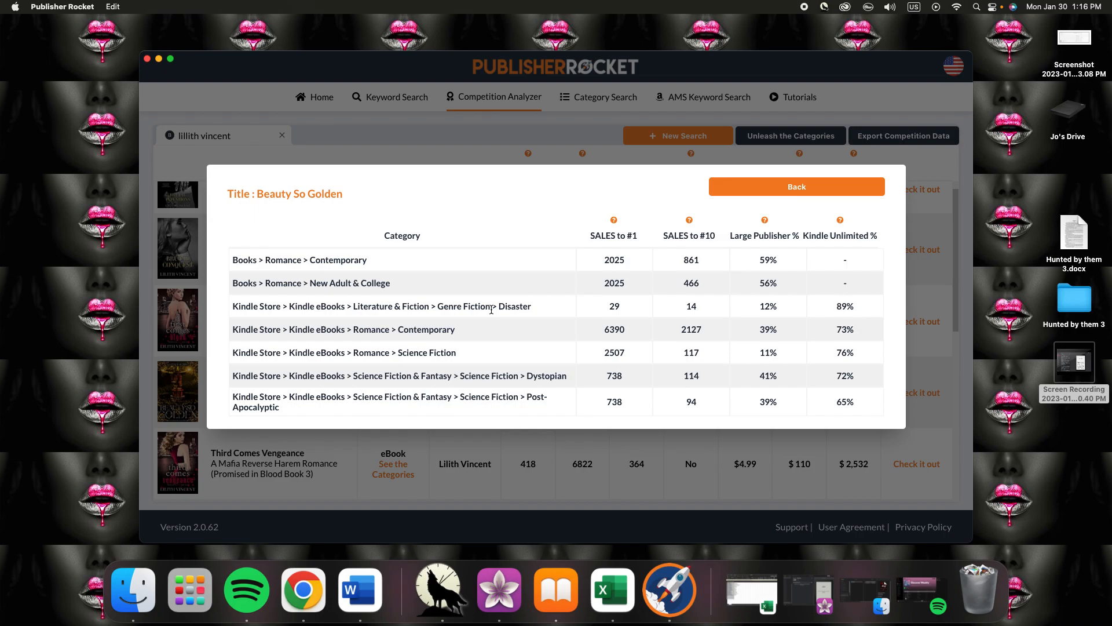
left_click_drag(605, 312, 862, 306)
left_click(863, 307)
left_click(721, 190)
scroll(442, 336, "down", 3)
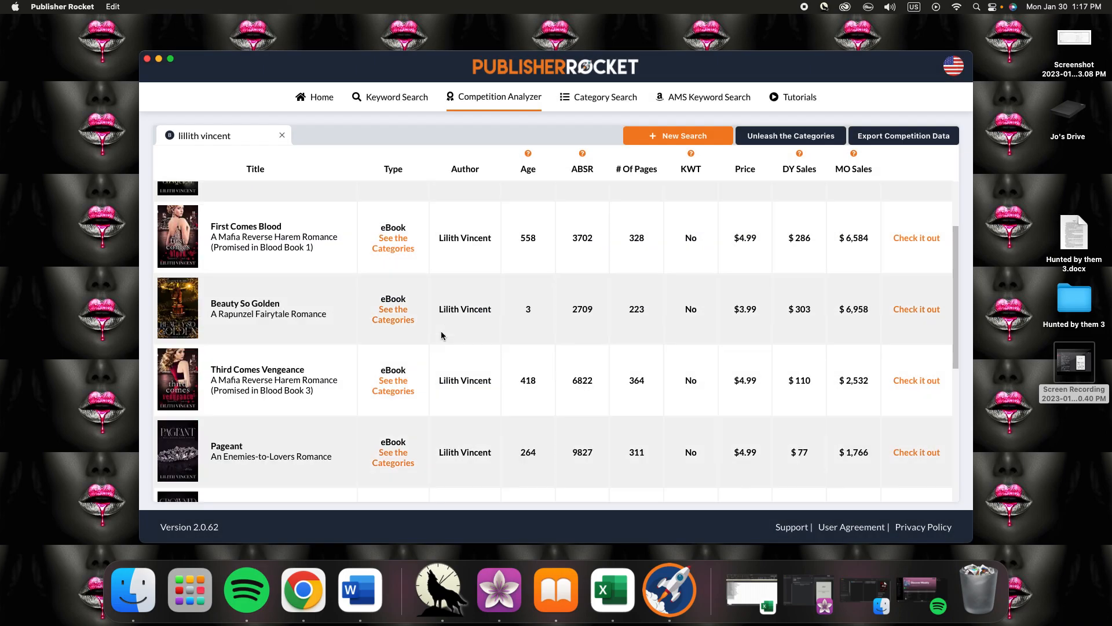
- Look through the competitor books listed for the author and close that search
scroll(442, 335, "down", 5)
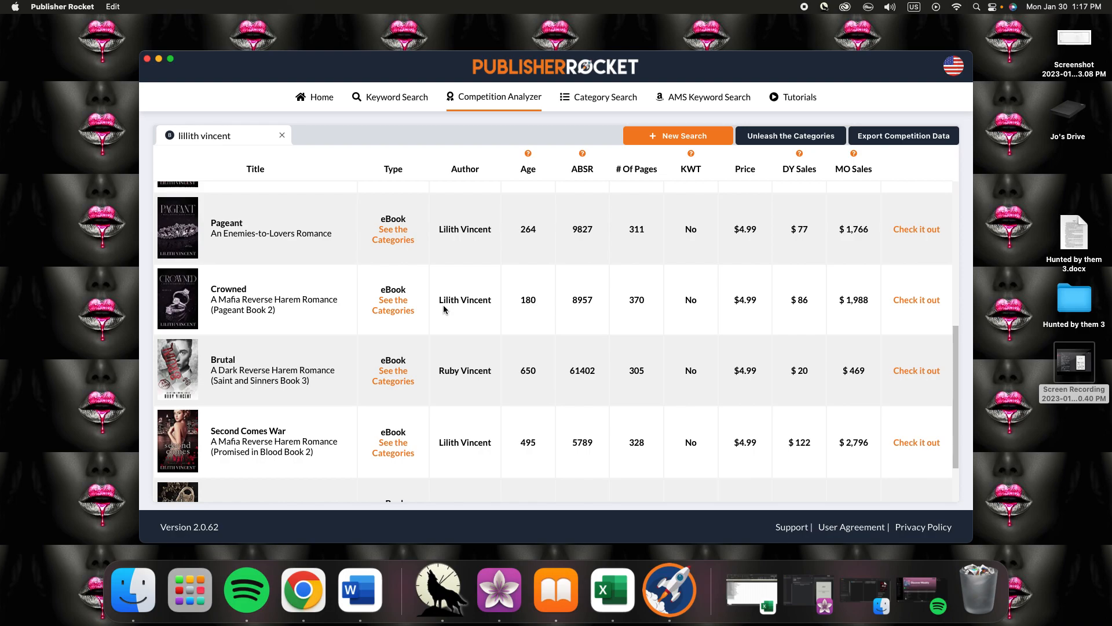
scroll(444, 348, "down", 2)
scroll(443, 358, "up", 10)
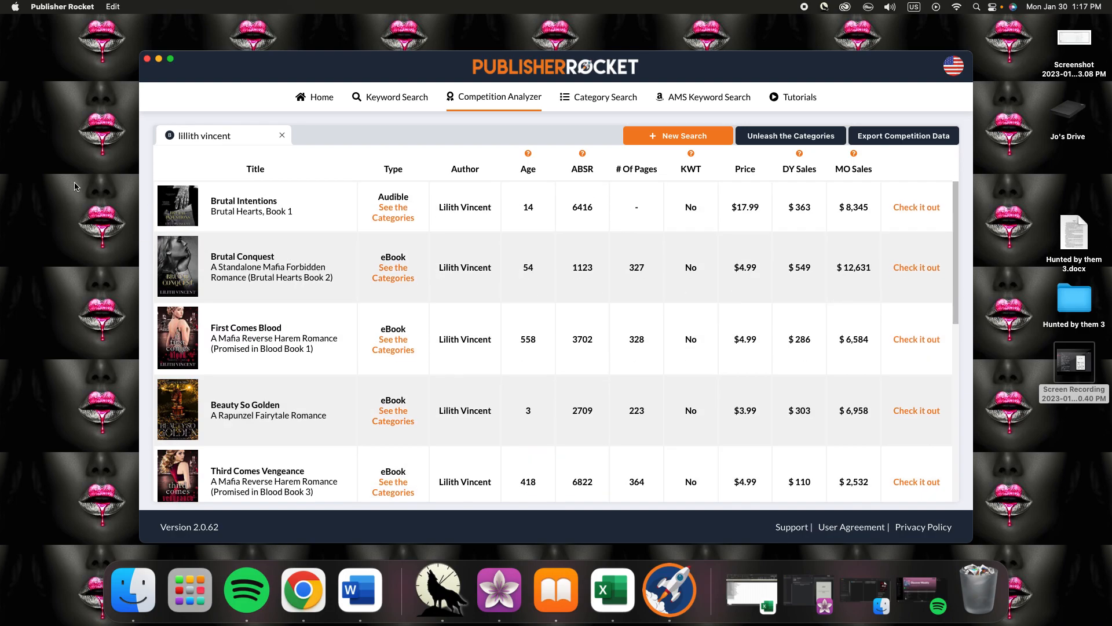
scroll(347, 353, "down", 10)
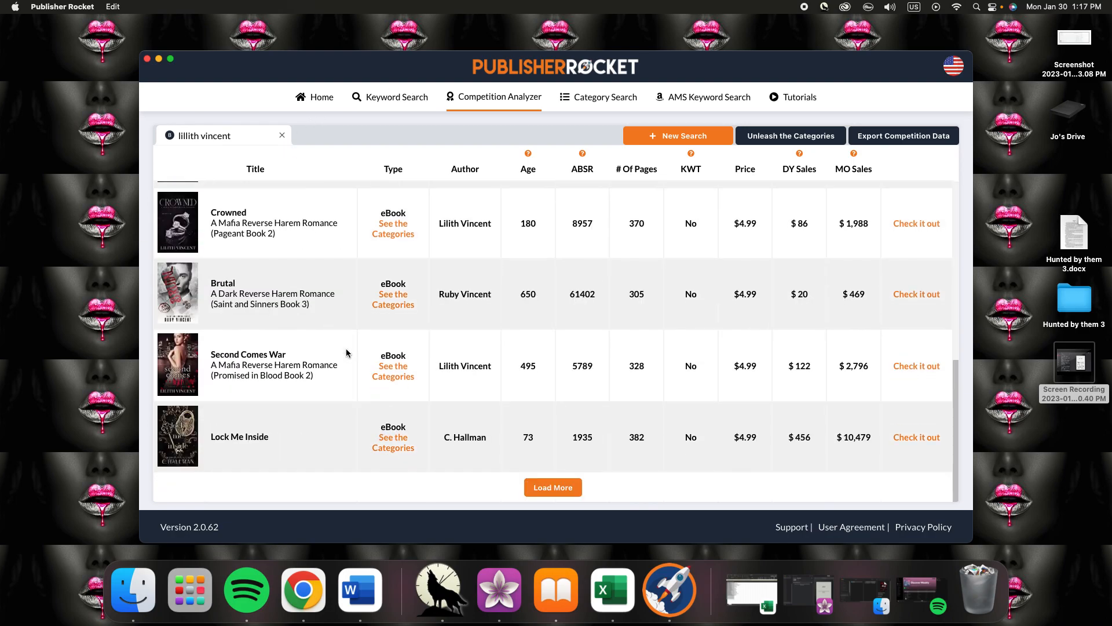
scroll(272, 342, "up", 3)
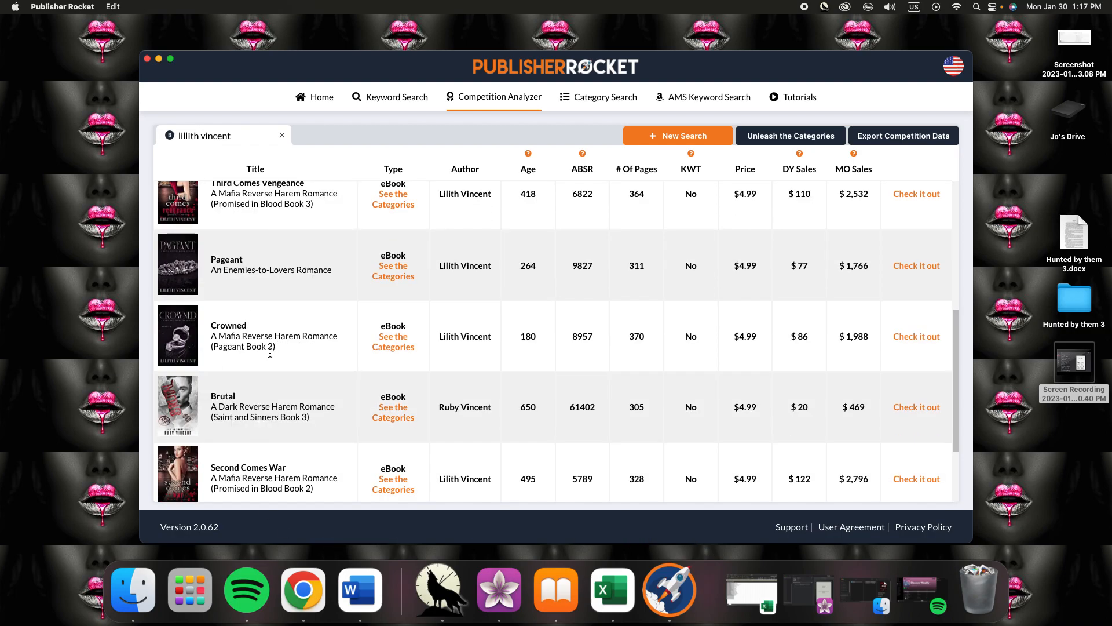
scroll(351, 399, "up", 5)
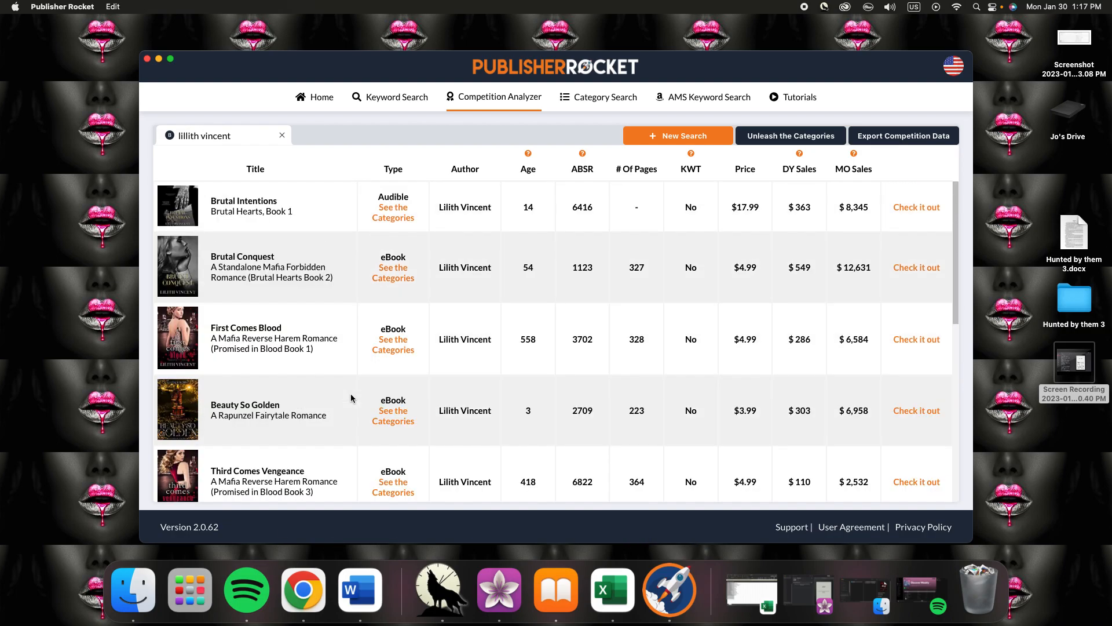
left_click(282, 135)
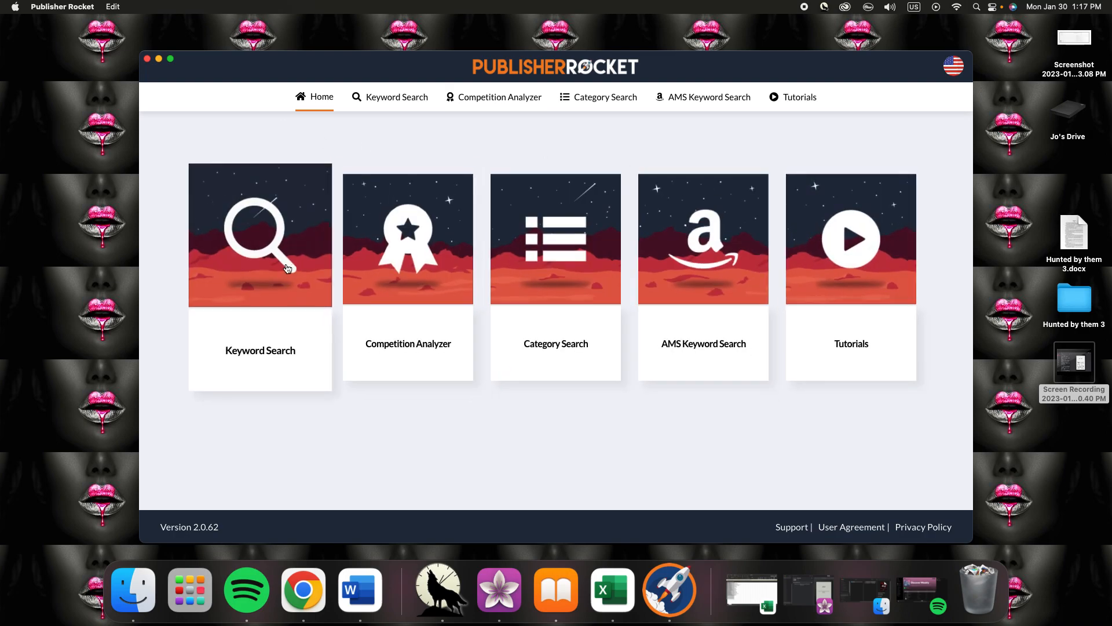
- Run a new competitor analysis for "omegaverse", limited to Kindle Only
left_click(363, 280)
left_click(649, 346)
left_click(655, 363)
left_click(534, 345)
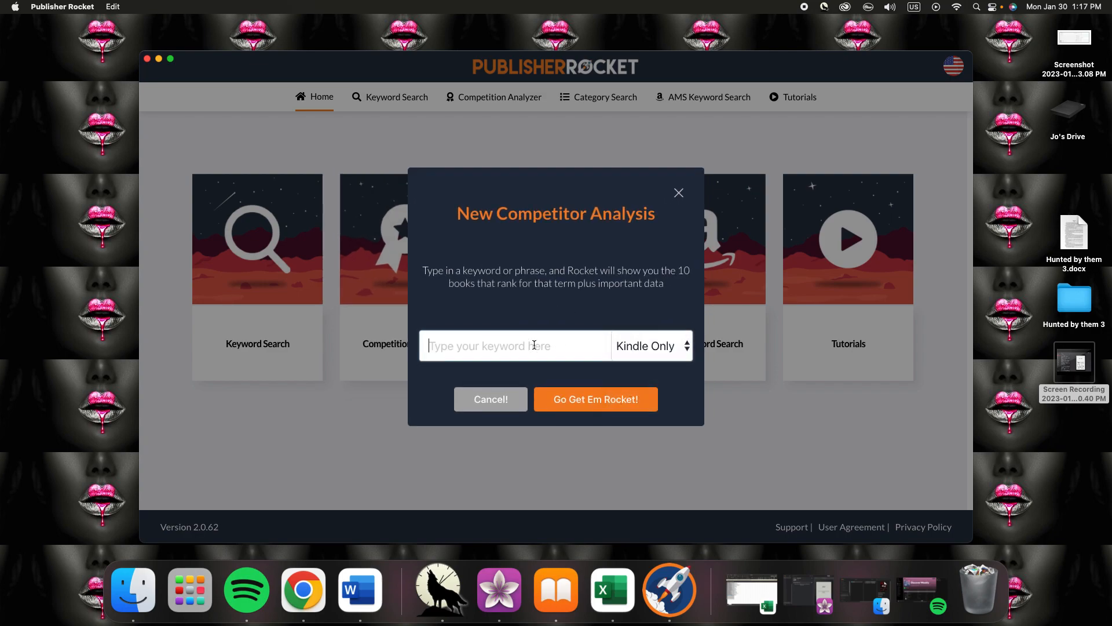
type("omegaverse")
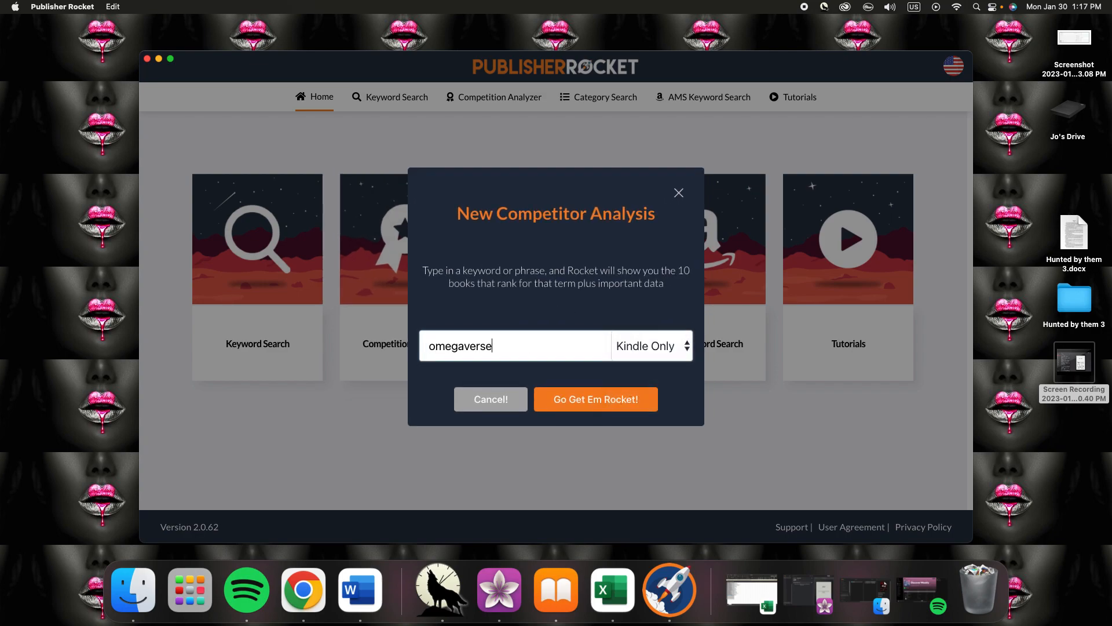
key("Return")
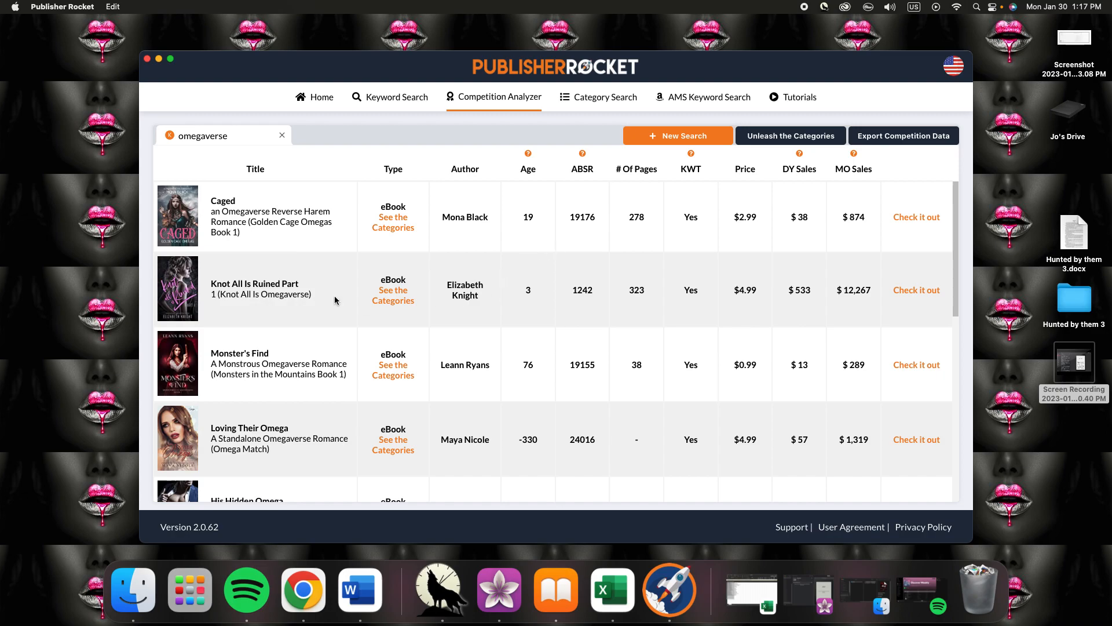
- View the category lists of the eBooks Knot All Is Ruined Part 1 and Knot My Problem, returning to the omegaverse results
mouse_move(194, 296)
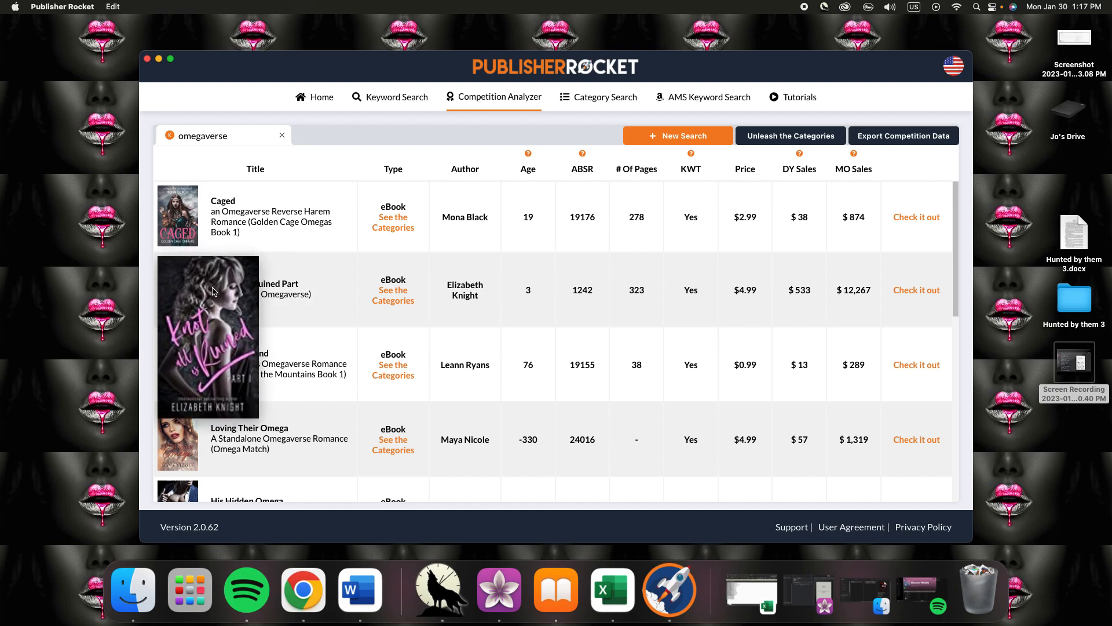
left_click(393, 302)
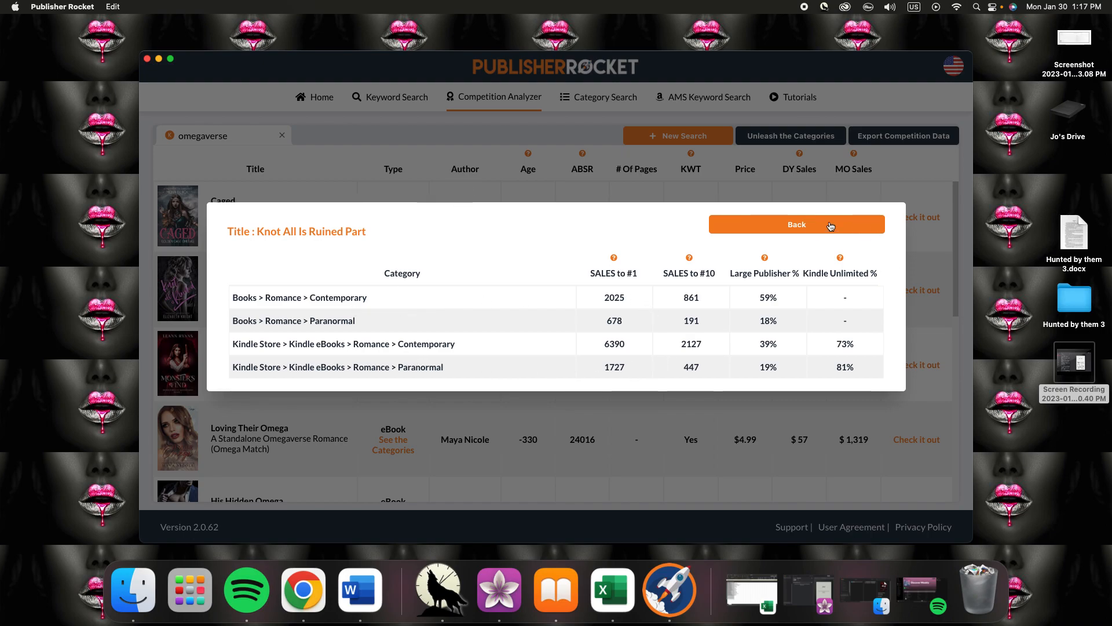
left_click(830, 226)
scroll(475, 411, "down", 10)
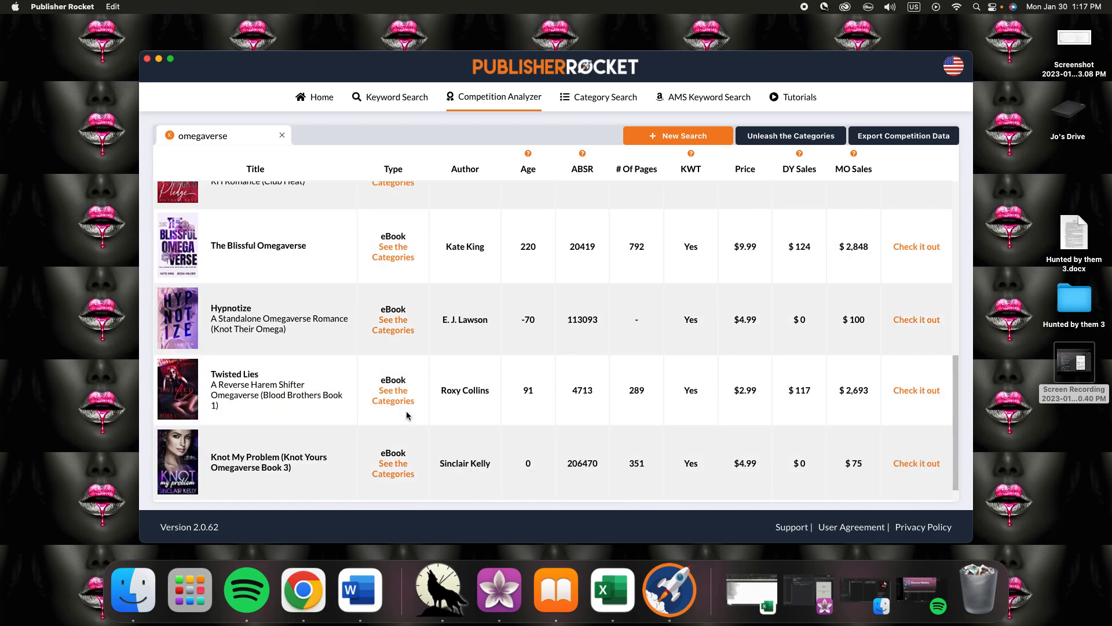
left_click(389, 445)
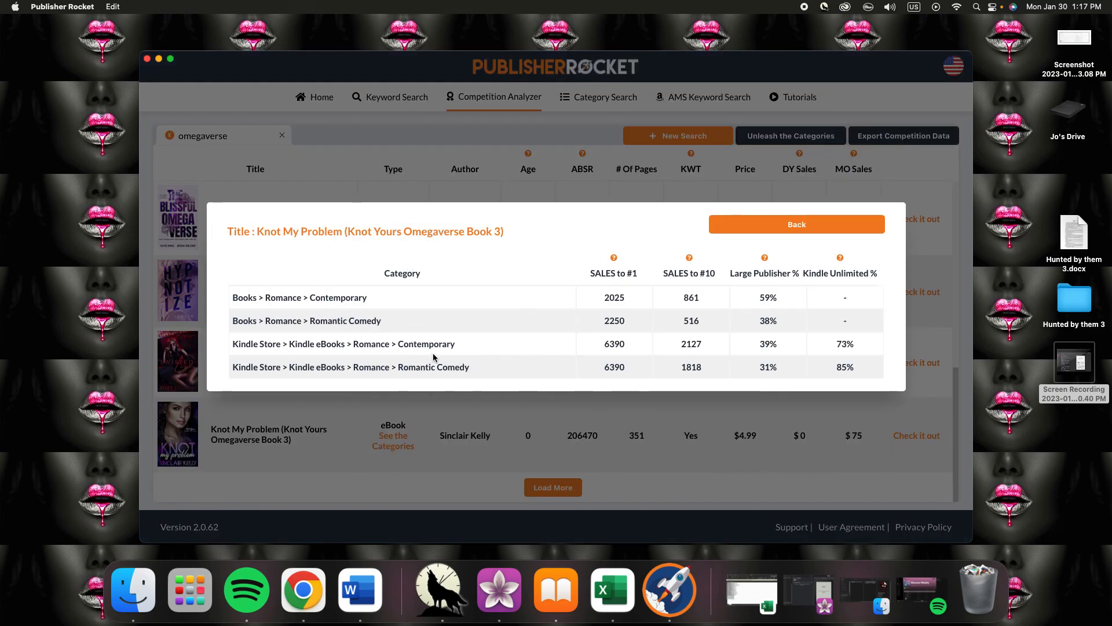
left_click(832, 232)
- View the category list of the eBook Pack's Pledge and look through the remaining omegaverse results
scroll(436, 301, "up", 3)
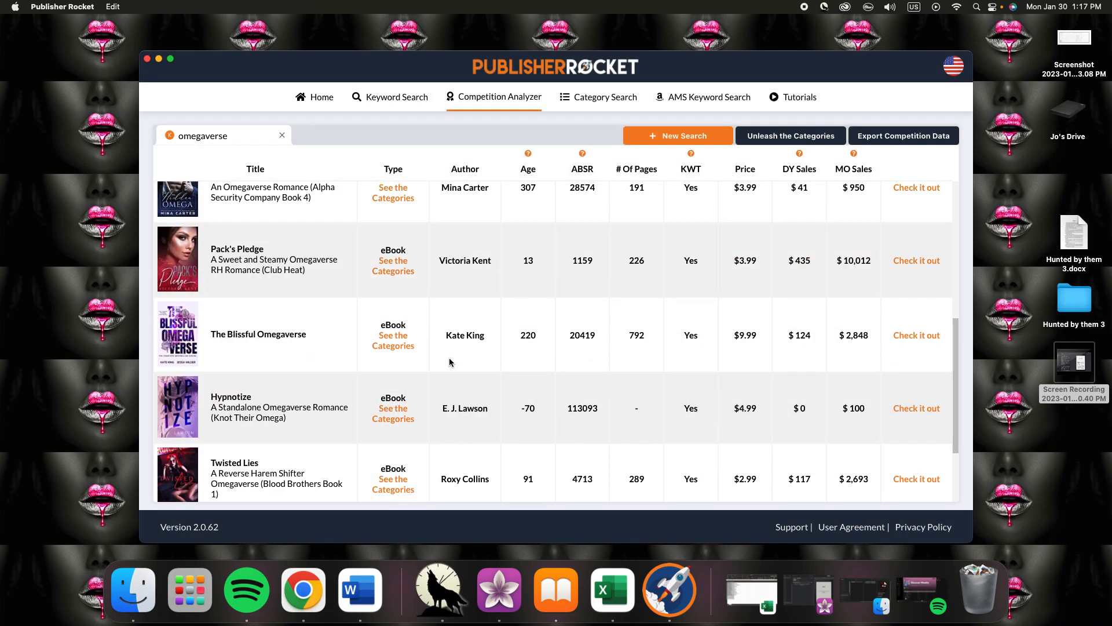
left_click(405, 264)
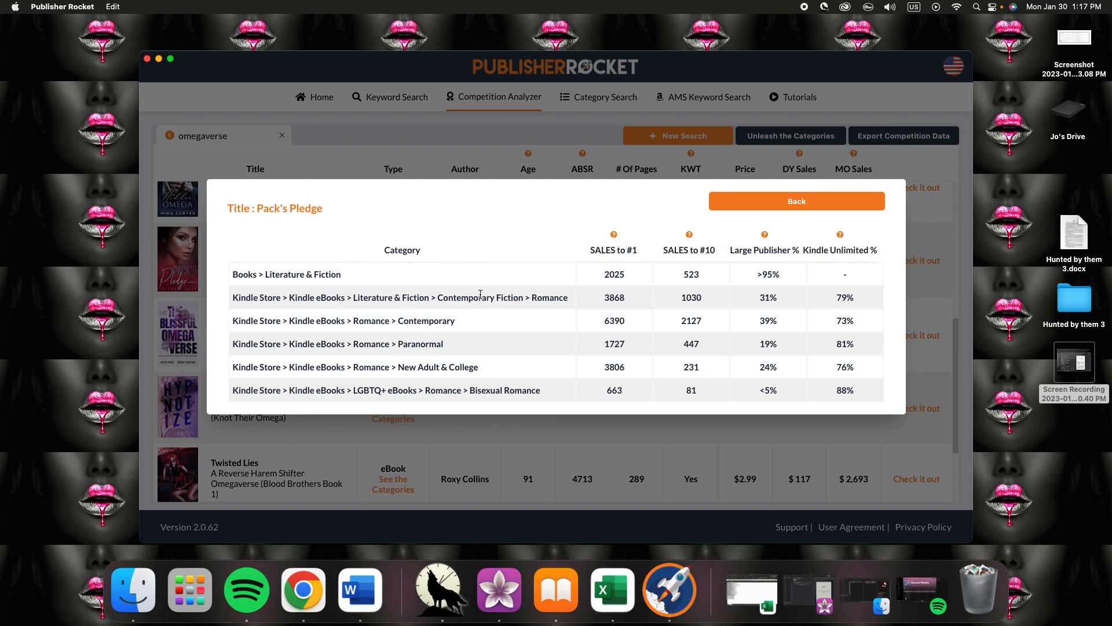
left_click(760, 208)
scroll(385, 360, "up", 8)
scroll(383, 357, "down", 10)
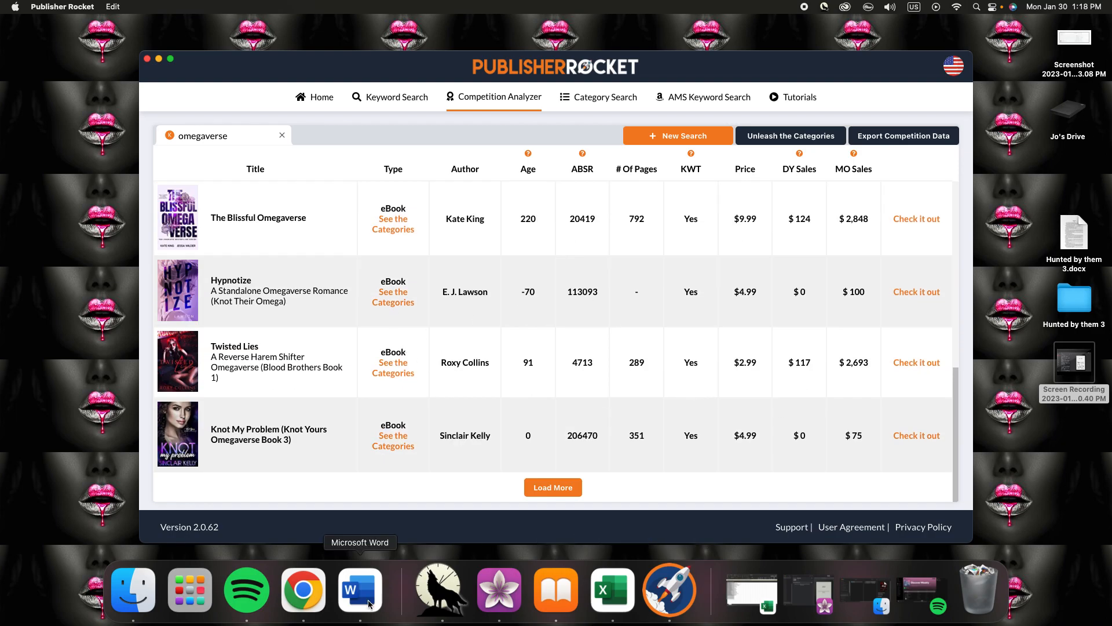
- Switch to the KDP page in Chrome, check the book's categories and pre-order settings, and save the details to continue to Kindle eBook Content
left_click(303, 603)
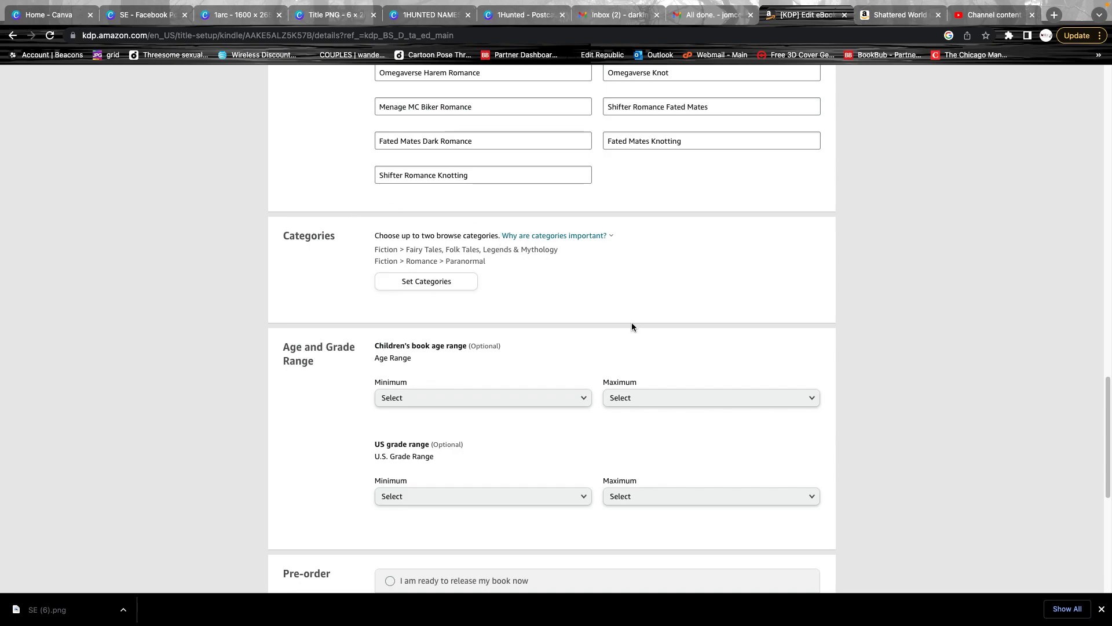
scroll(684, 329, "down", 3)
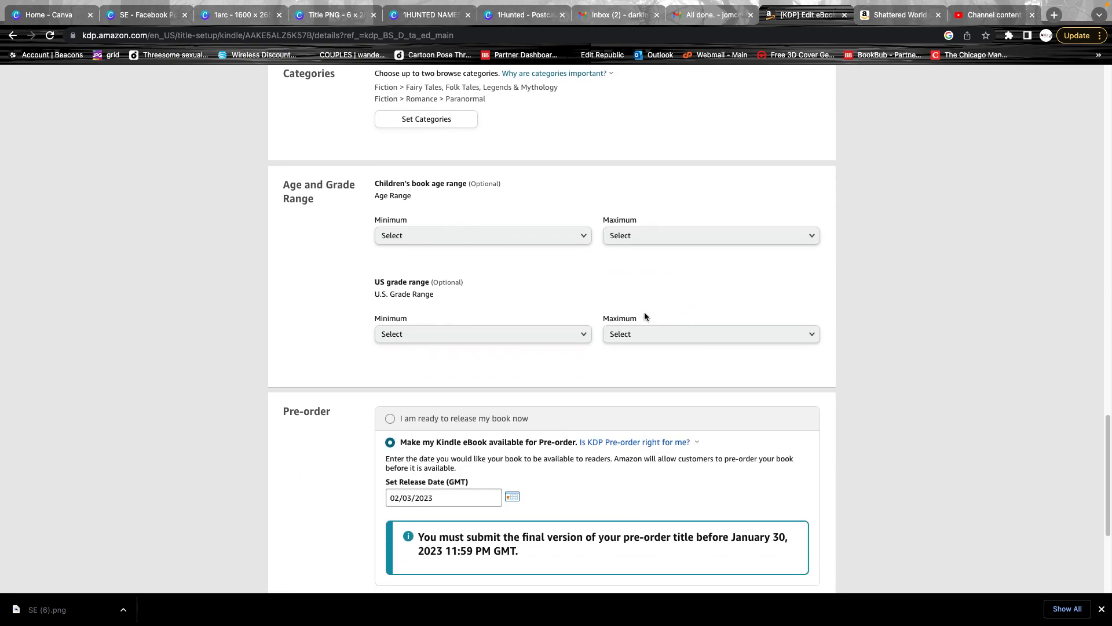
left_click_drag(369, 88, 569, 87)
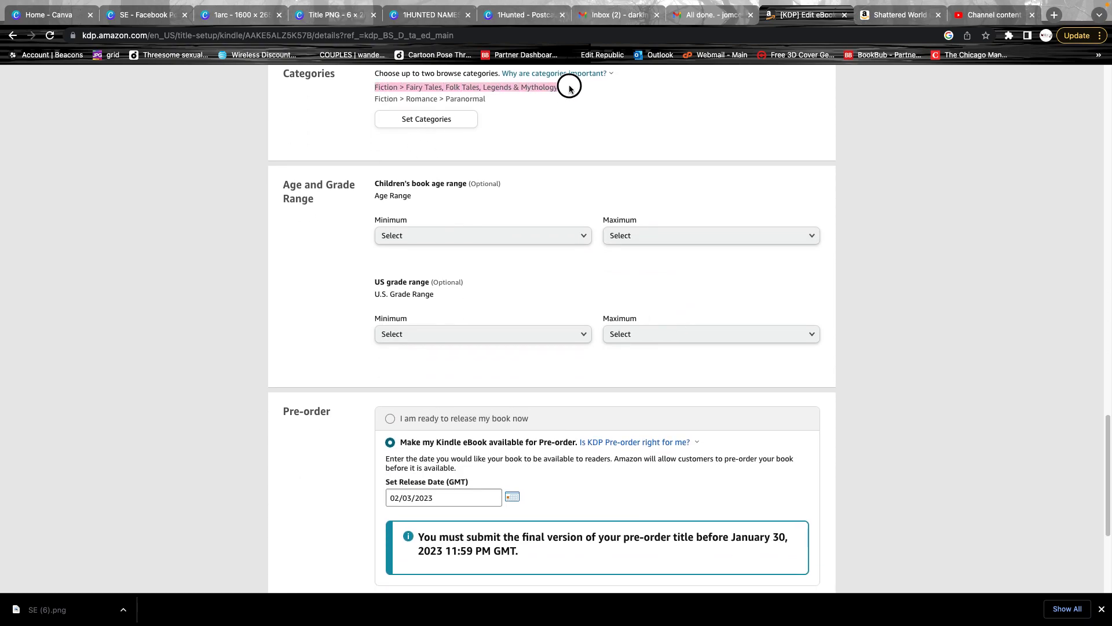
right_click(551, 91)
left_click(559, 116)
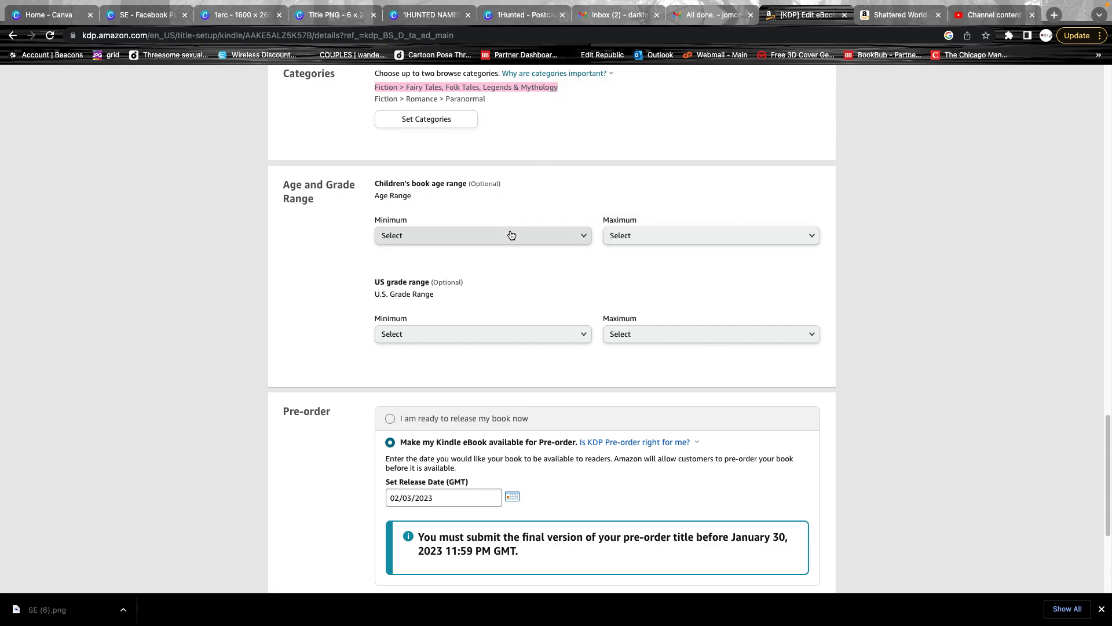
scroll(496, 399, "down", 4)
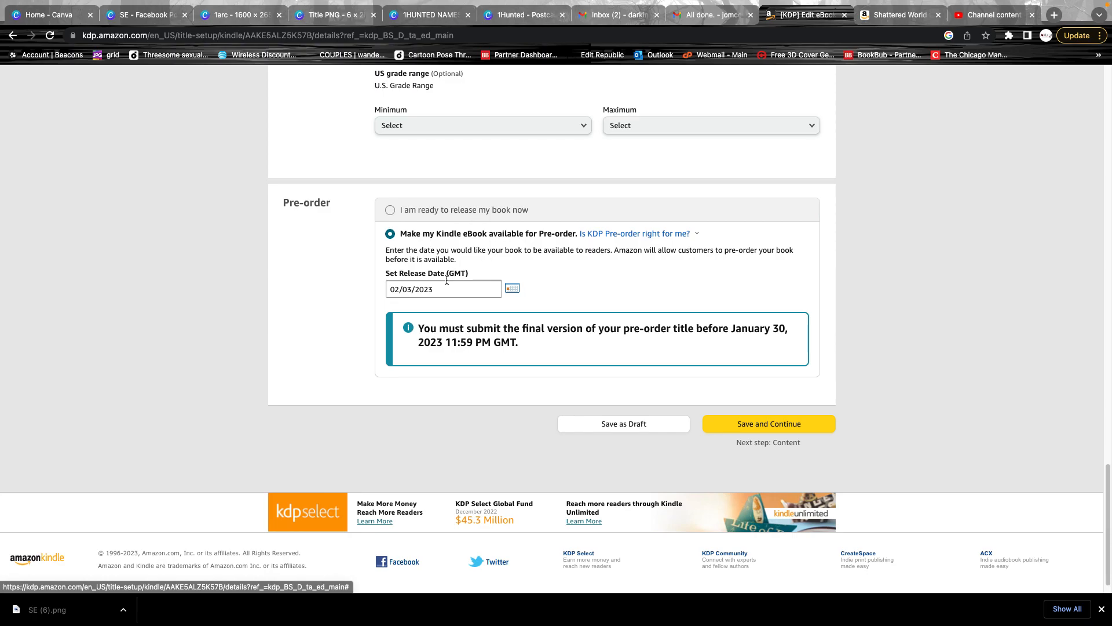
left_click(776, 428)
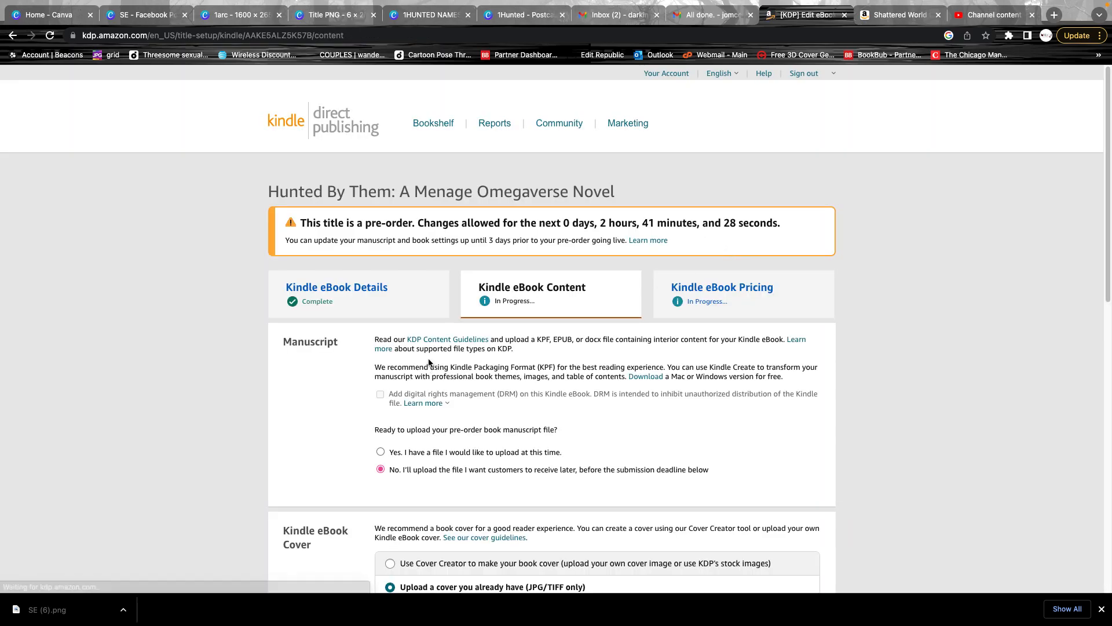
- Answer Yes to having a pre-order manuscript file to upload at this time
scroll(795, 441, "down", 2)
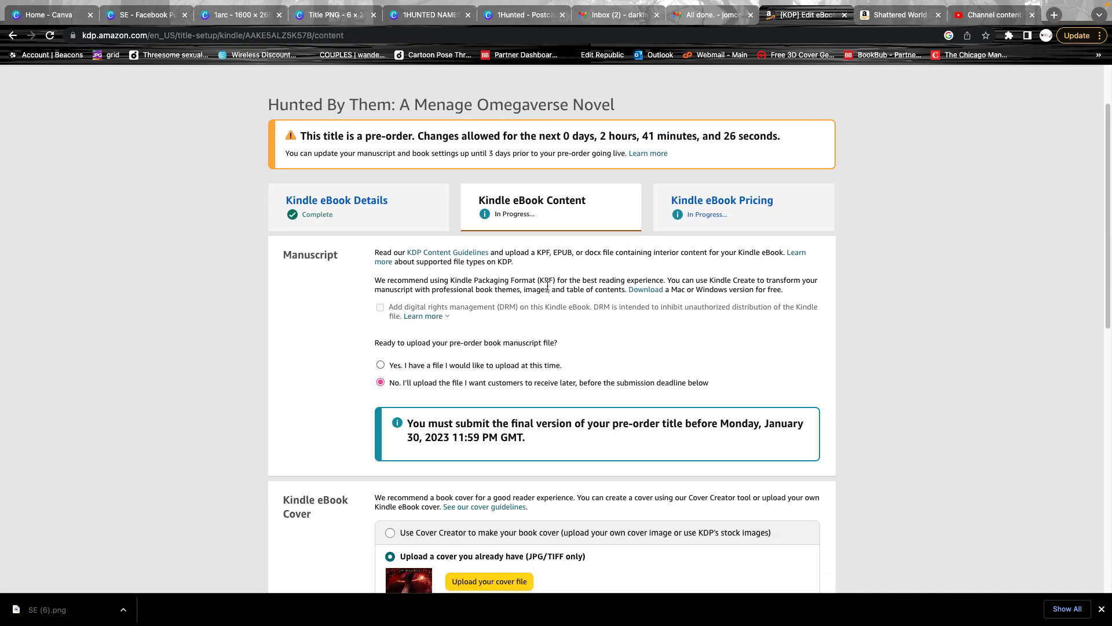
left_click(406, 366)
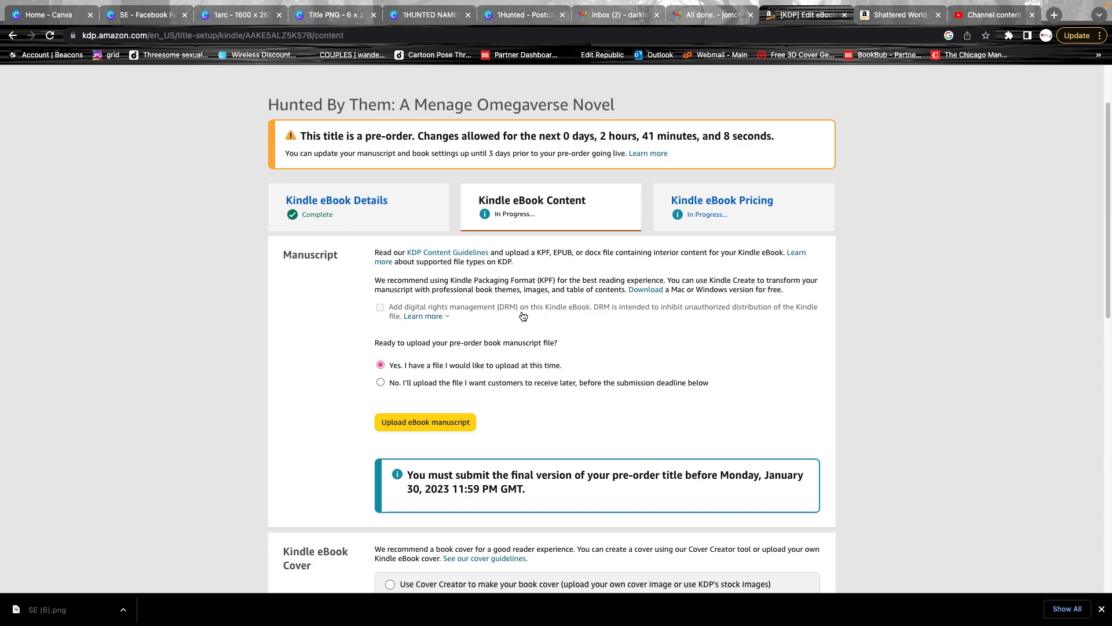
left_click(429, 318)
left_click(383, 383)
left_click(381, 365)
scroll(607, 389, "down", 5)
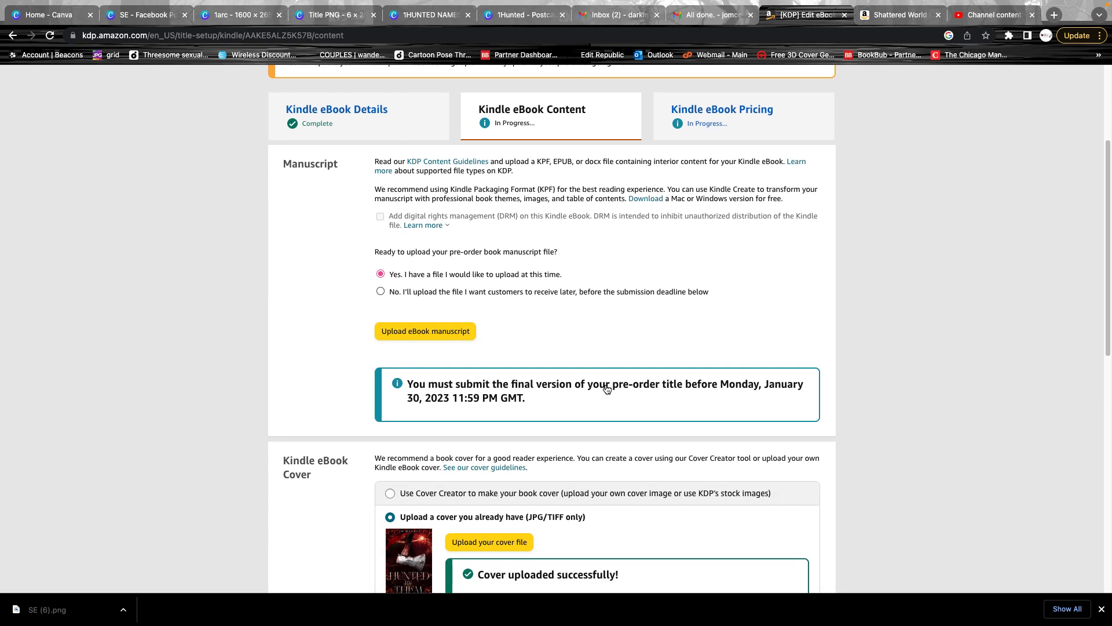
- Start the eBook manuscript upload and browse to the Kindle folder inside the Hunted by Them "with a Twist" folder in Documents
left_click(464, 268)
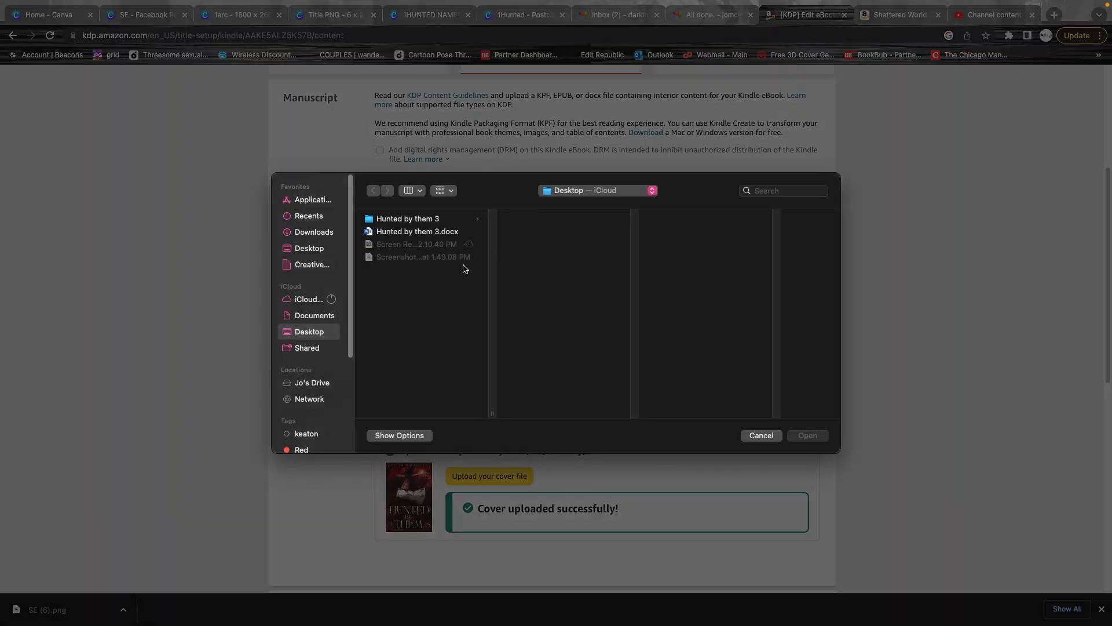
left_click(314, 247)
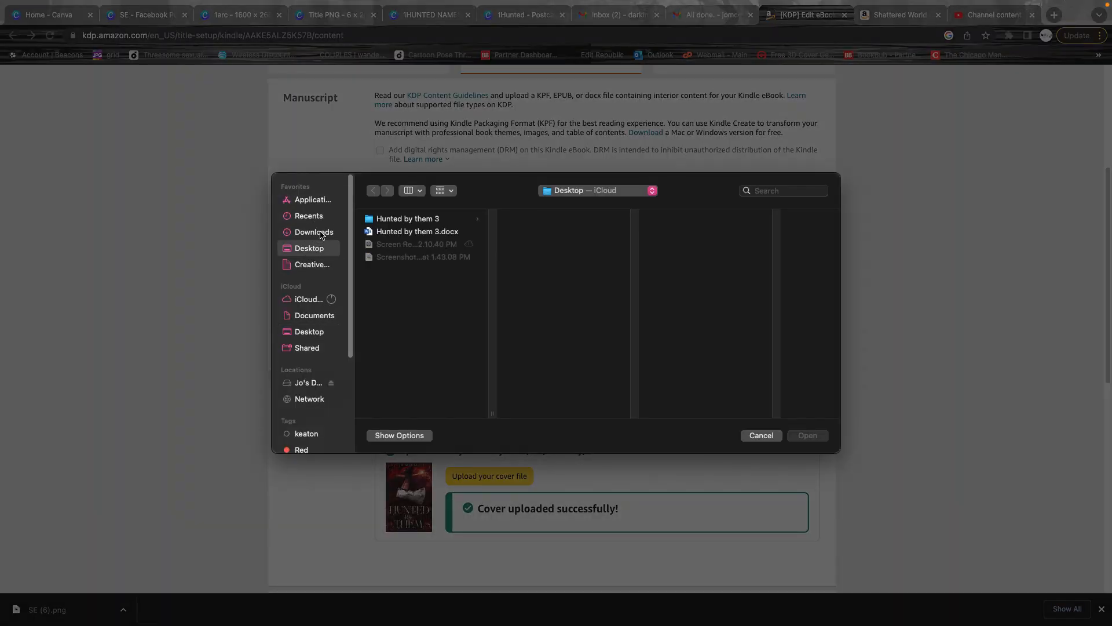
left_click(320, 233)
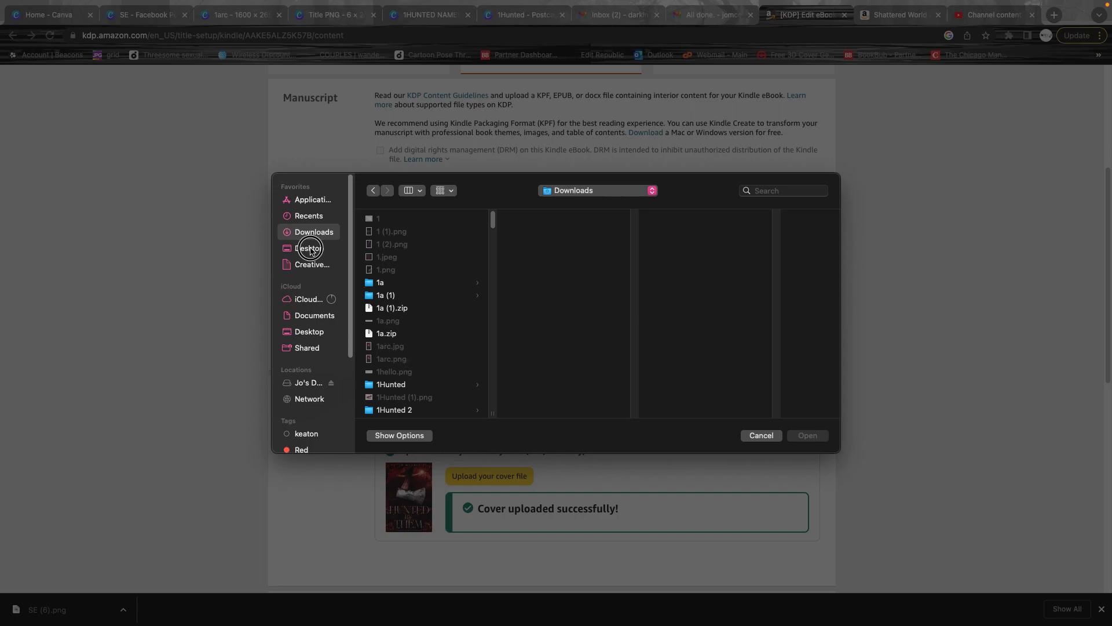
left_click(310, 249)
left_click(313, 315)
left_click(445, 359)
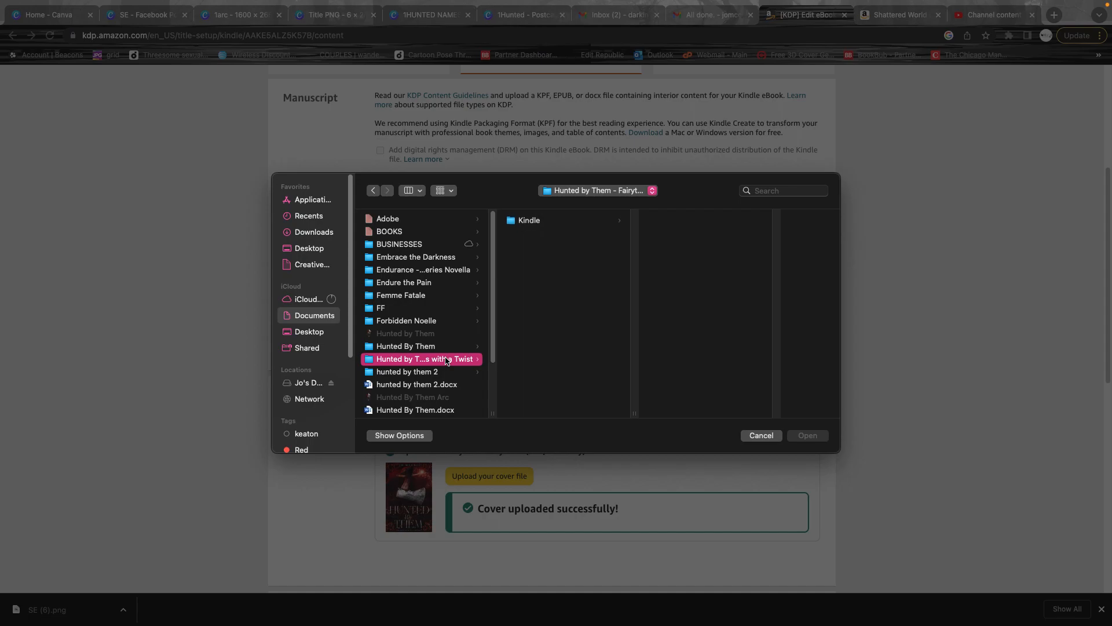
left_click(540, 220)
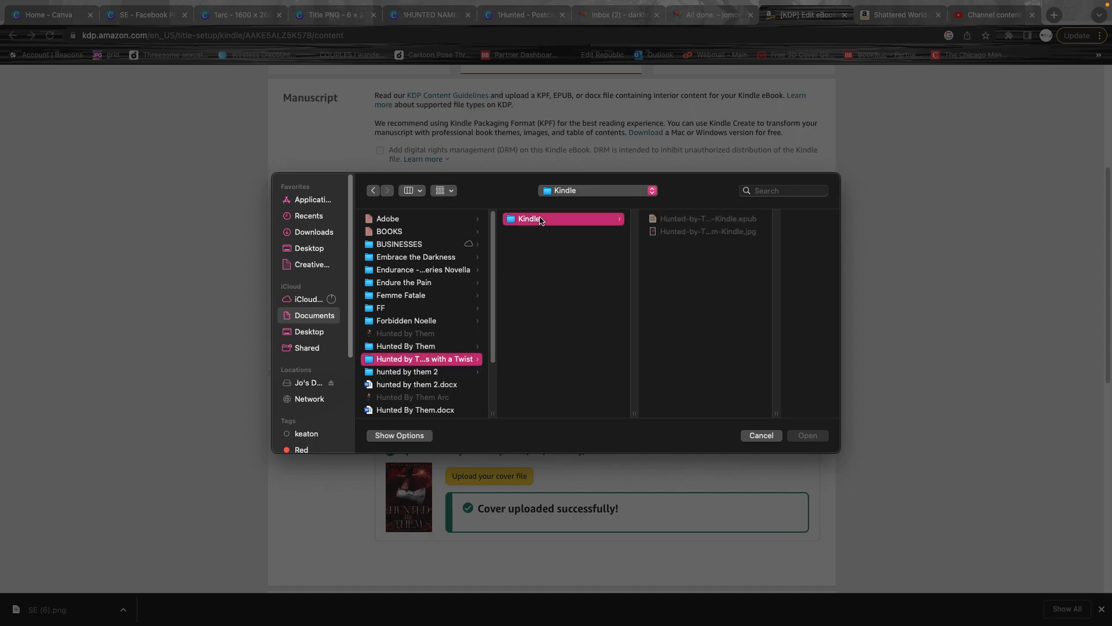
- Upload Hunted-by-Them-Kindle.epub from the Kindle folder as the manuscript, continue past the upload notice, and review the content page
left_click(418, 359)
left_click(431, 347)
left_click(443, 359)
left_click(595, 220)
left_click(679, 222)
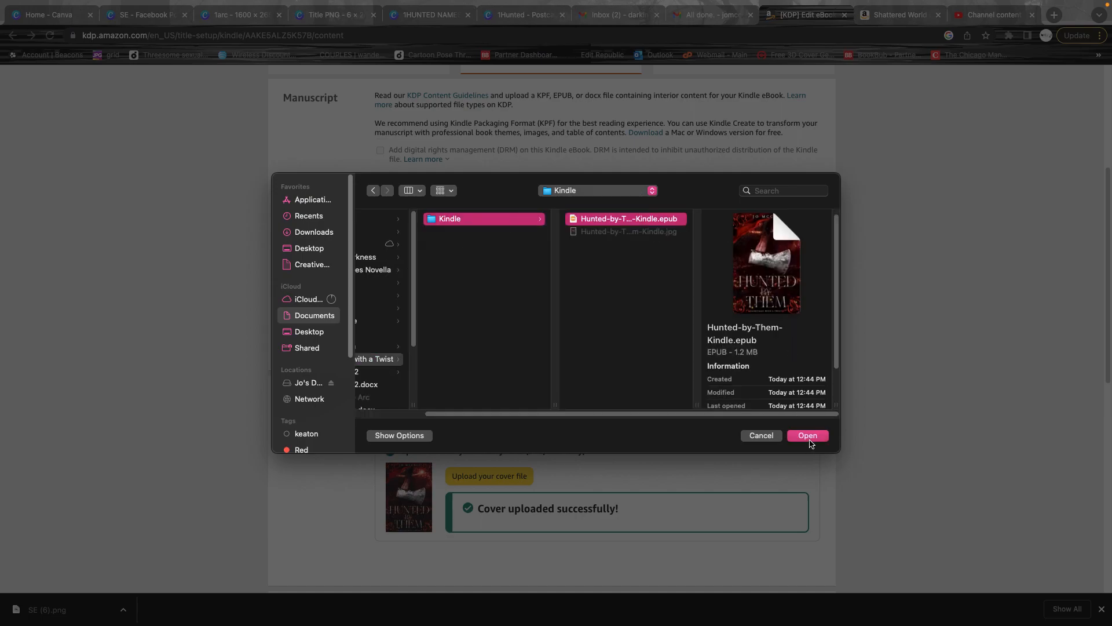
left_click(807, 435)
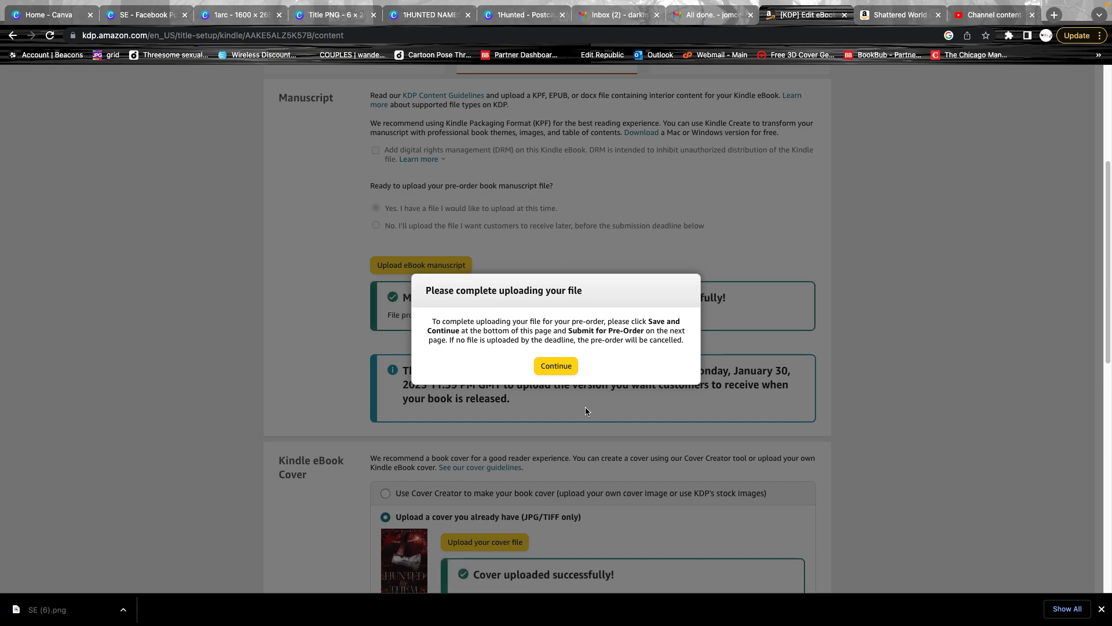
left_click(558, 369)
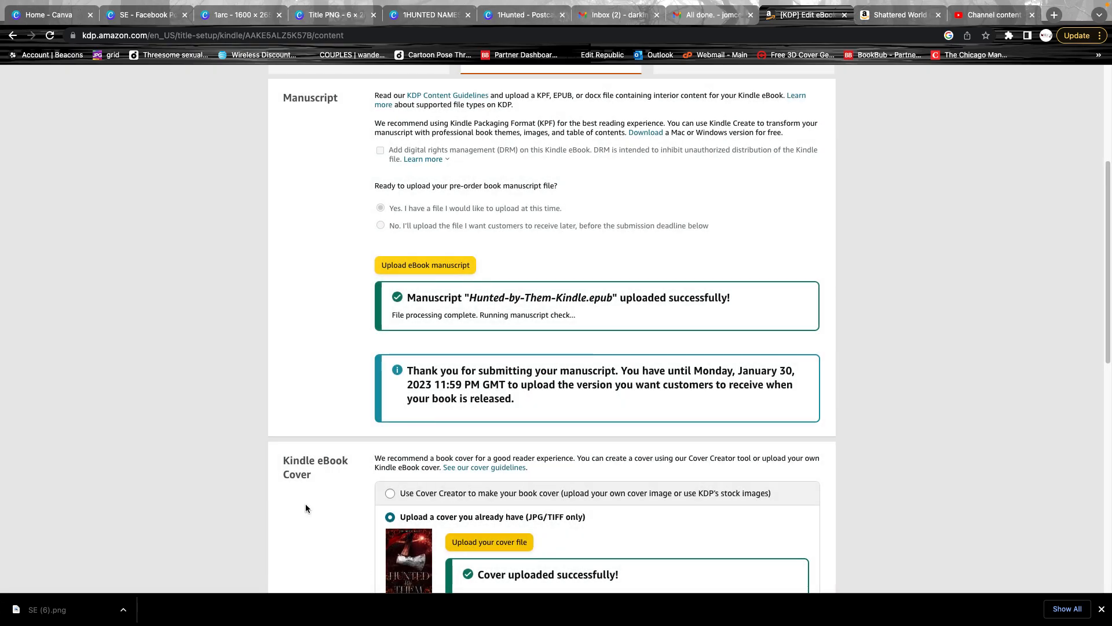
scroll(638, 452, "down", 2)
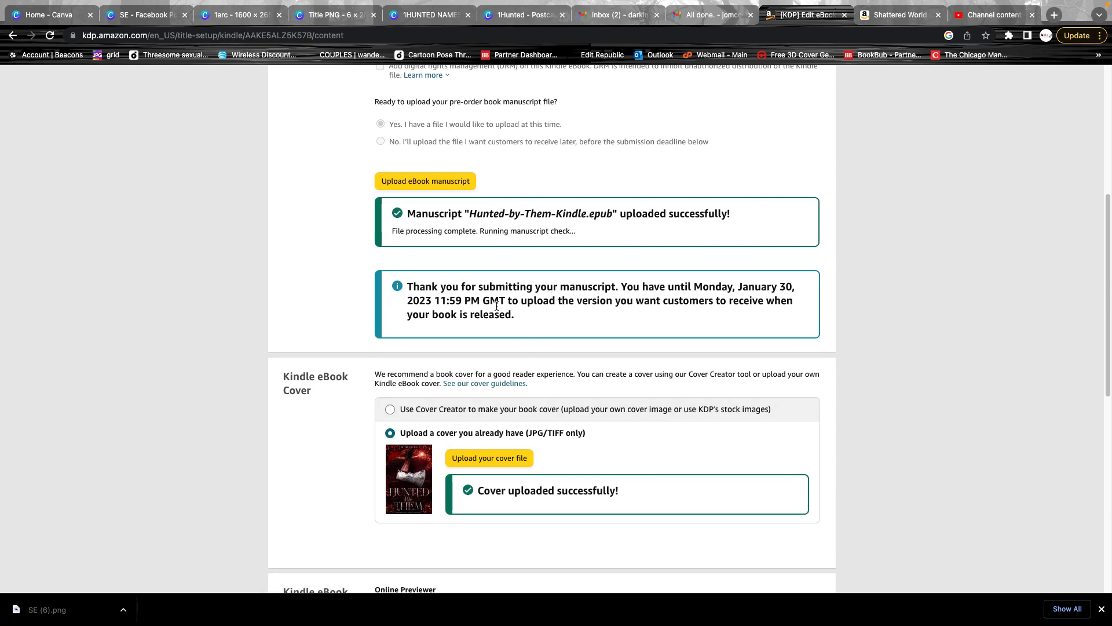
scroll(555, 368, "up", 8)
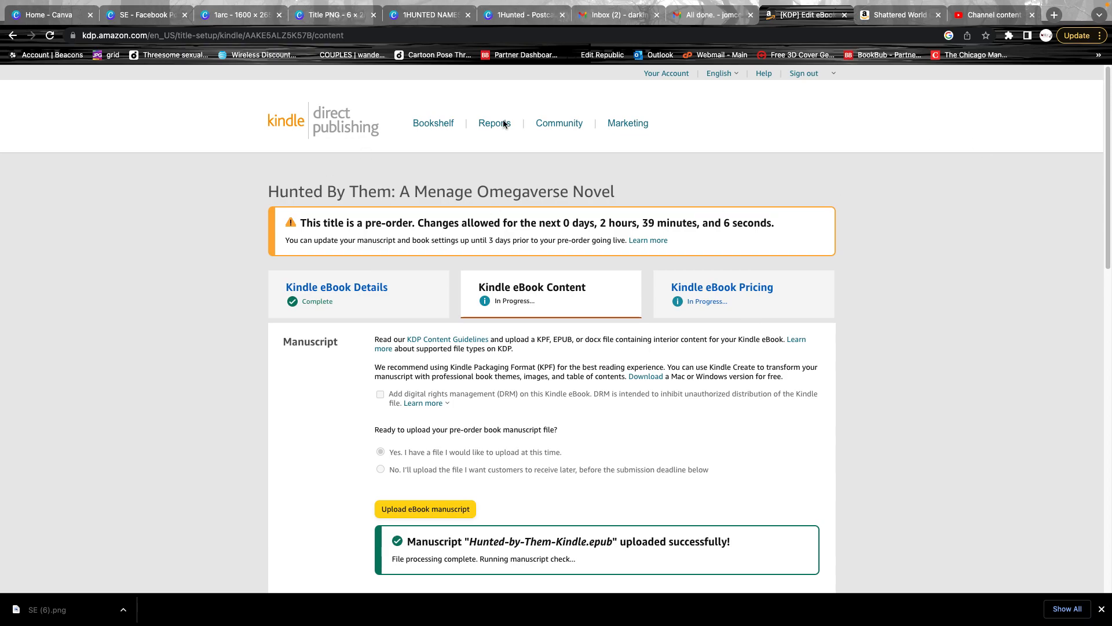
- Review the eBook content page's cover, preview and optional ISBN sections, and save to continue to Kindle eBook Pricing
scroll(762, 445, "down", 4)
scroll(762, 445, "down", 15)
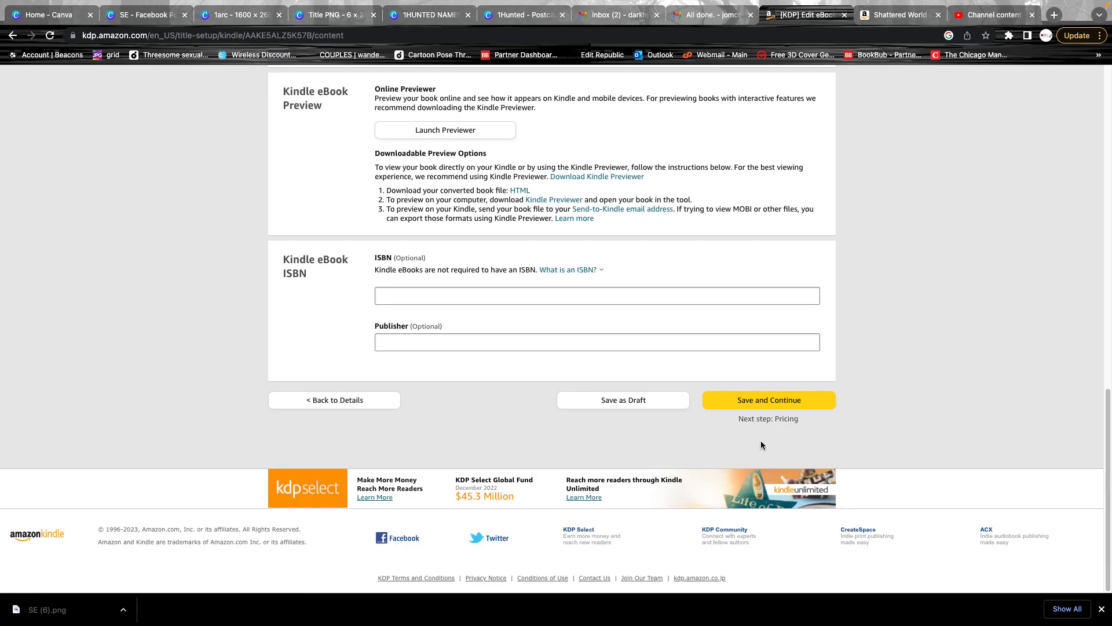
scroll(760, 441, "up", 5)
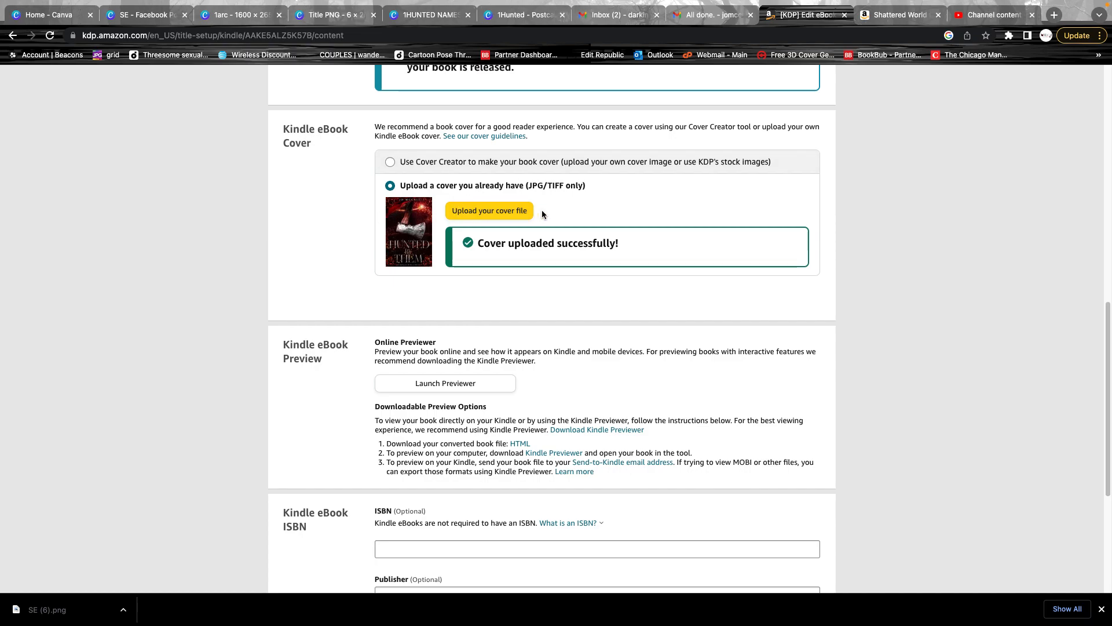
scroll(676, 438, "down", 1)
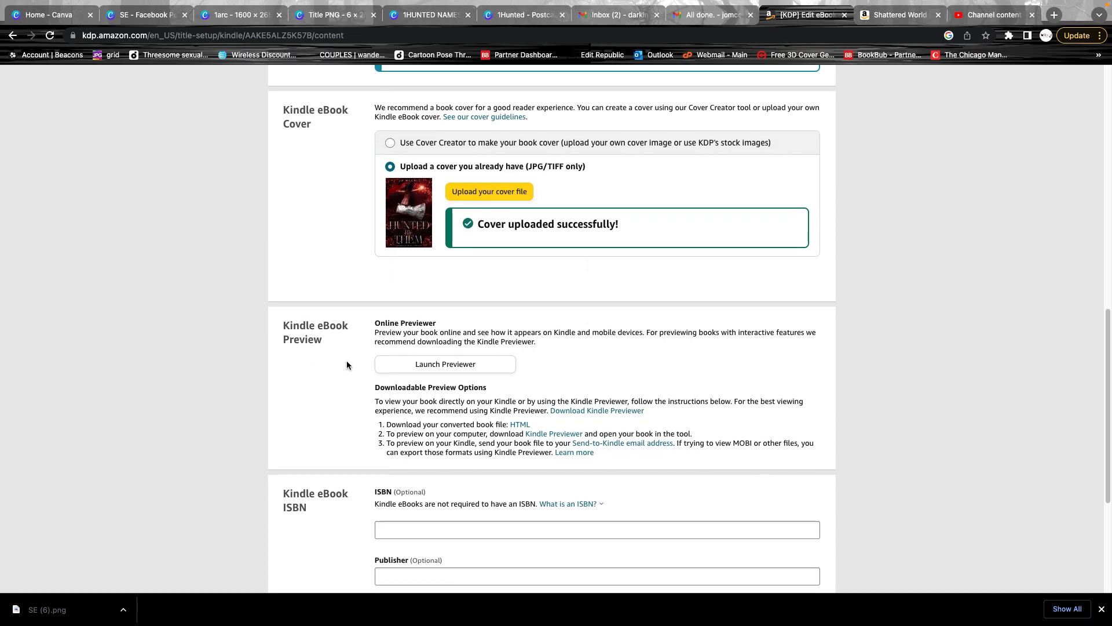
scroll(585, 432, "down", 5)
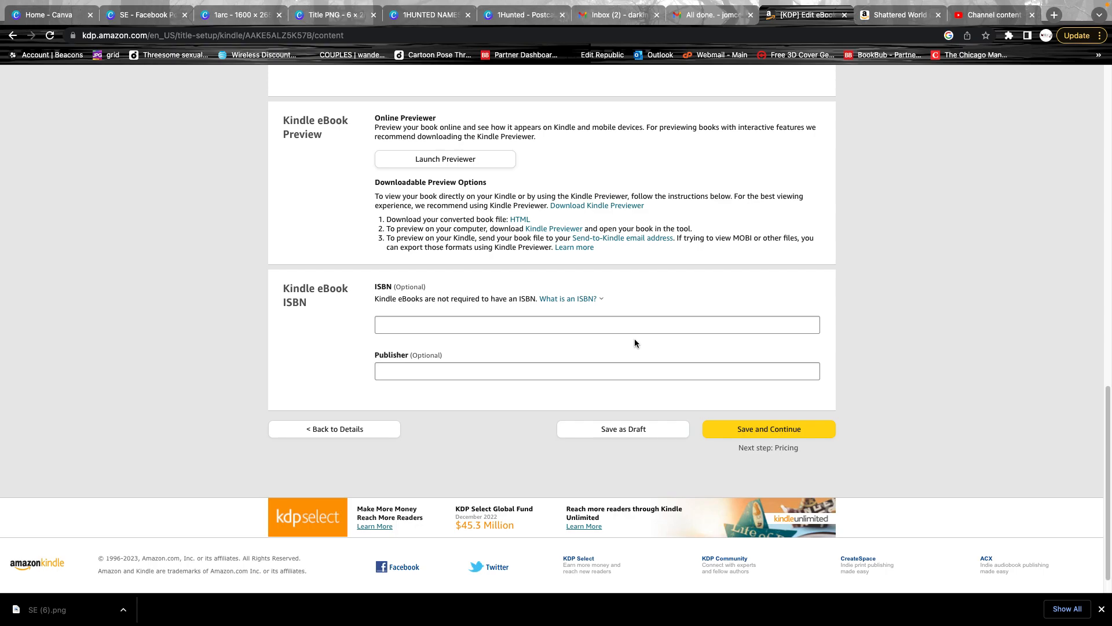
left_click(743, 429)
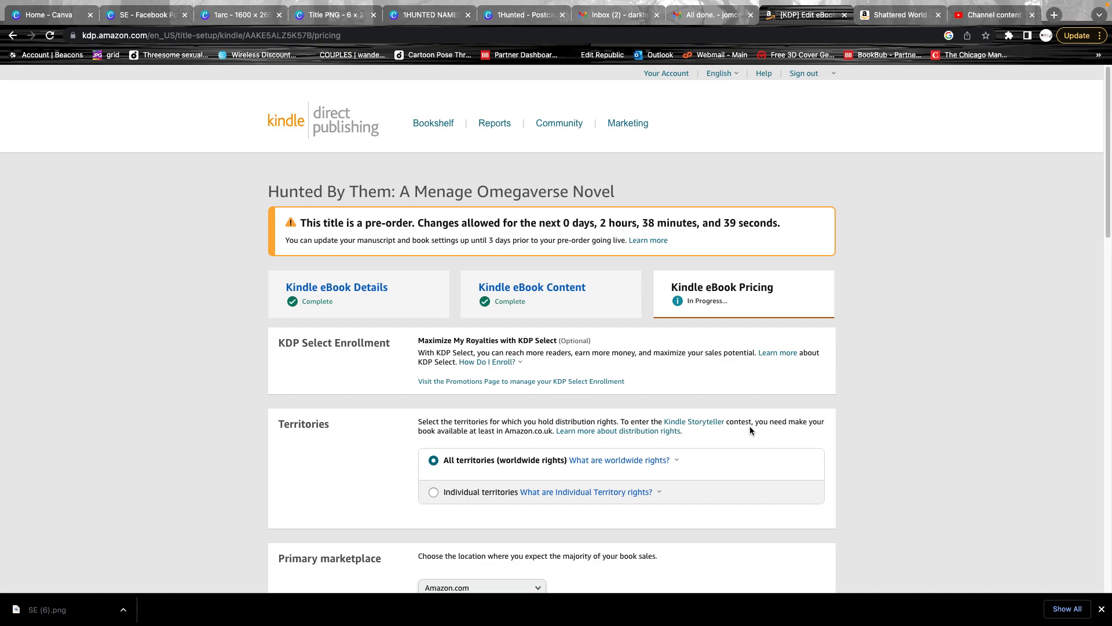
- Read the How Do I Enroll help for KDP Select and look over the enrollment and territories sections
scroll(595, 457, "down", 2)
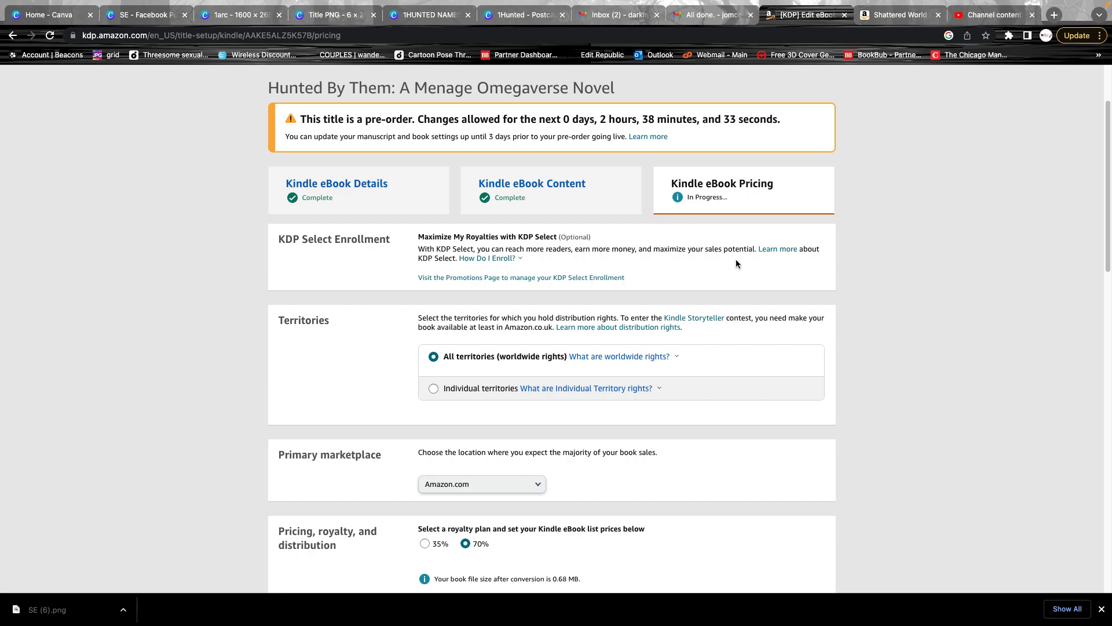
left_click(463, 259)
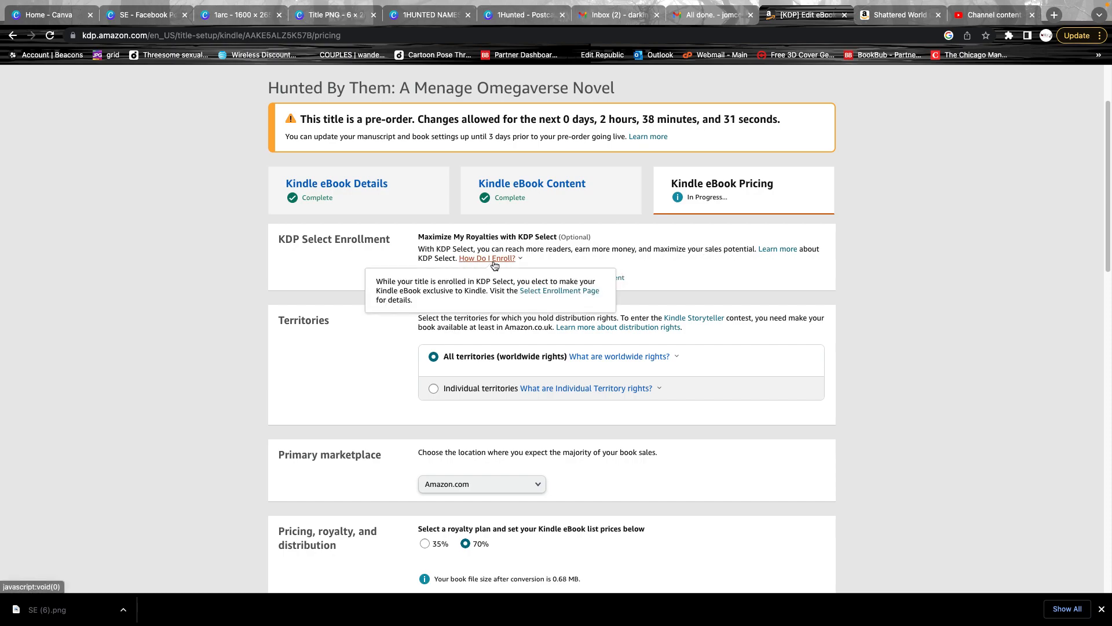
left_click(676, 268)
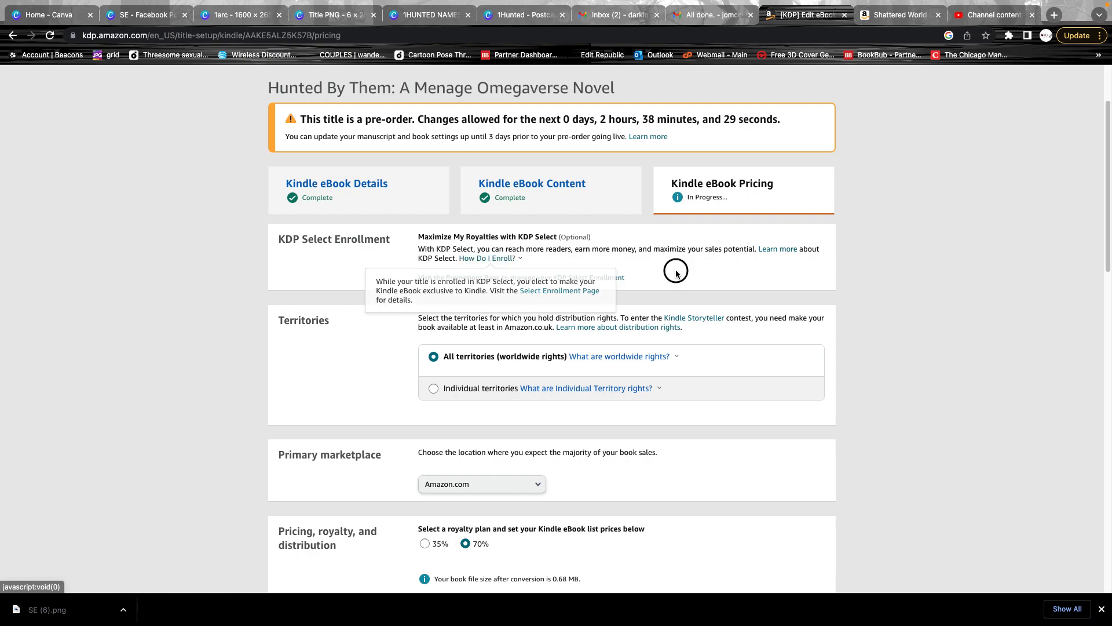
left_click(510, 259)
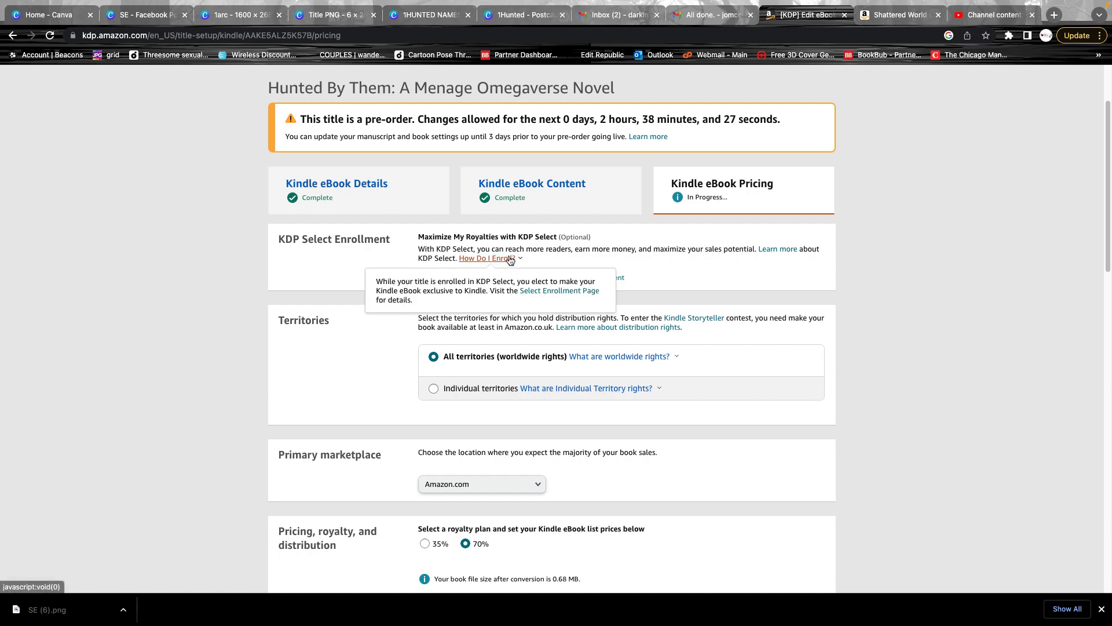
left_click(677, 360)
left_click(507, 259)
scroll(641, 290, "down", 3)
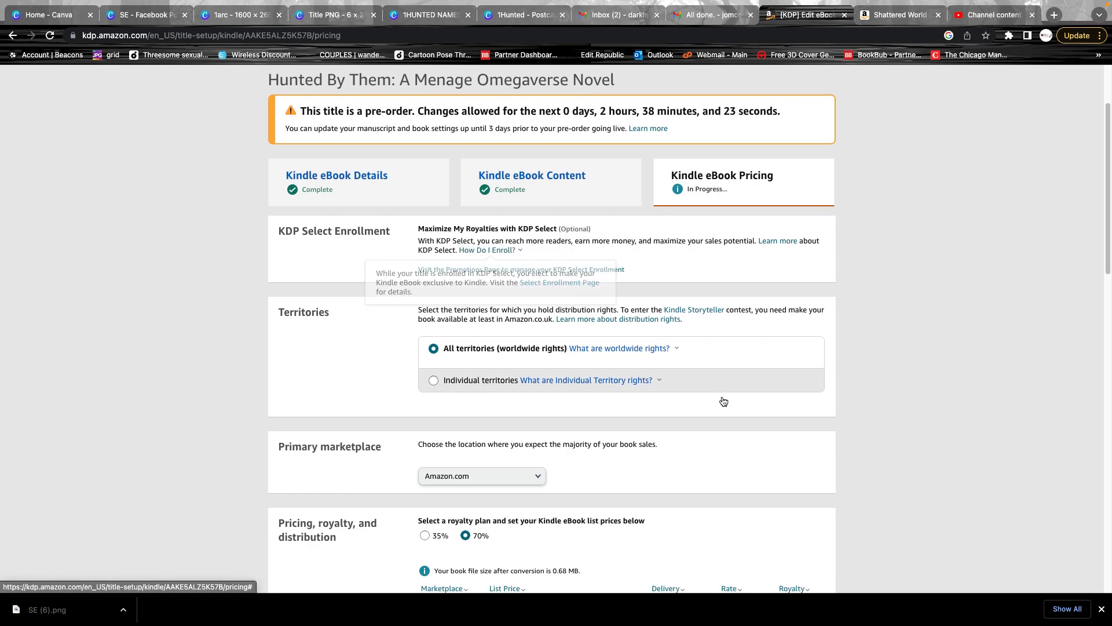
- Check the primary marketplace choices while keeping Amazon.com selected
scroll(748, 354, "down", 4)
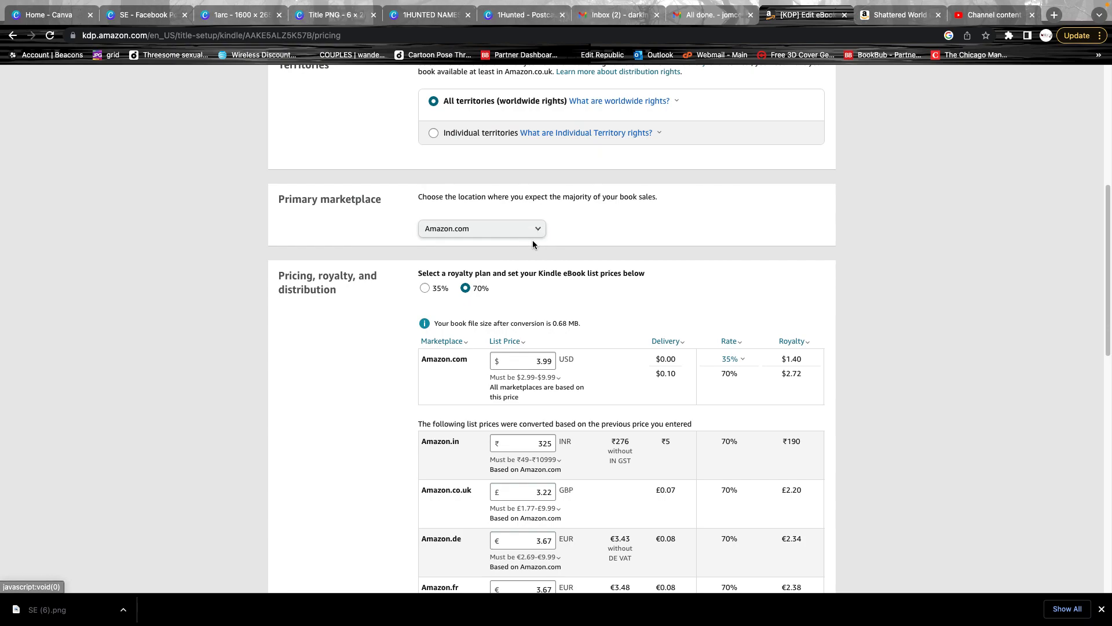
left_click(533, 234)
left_click(532, 232)
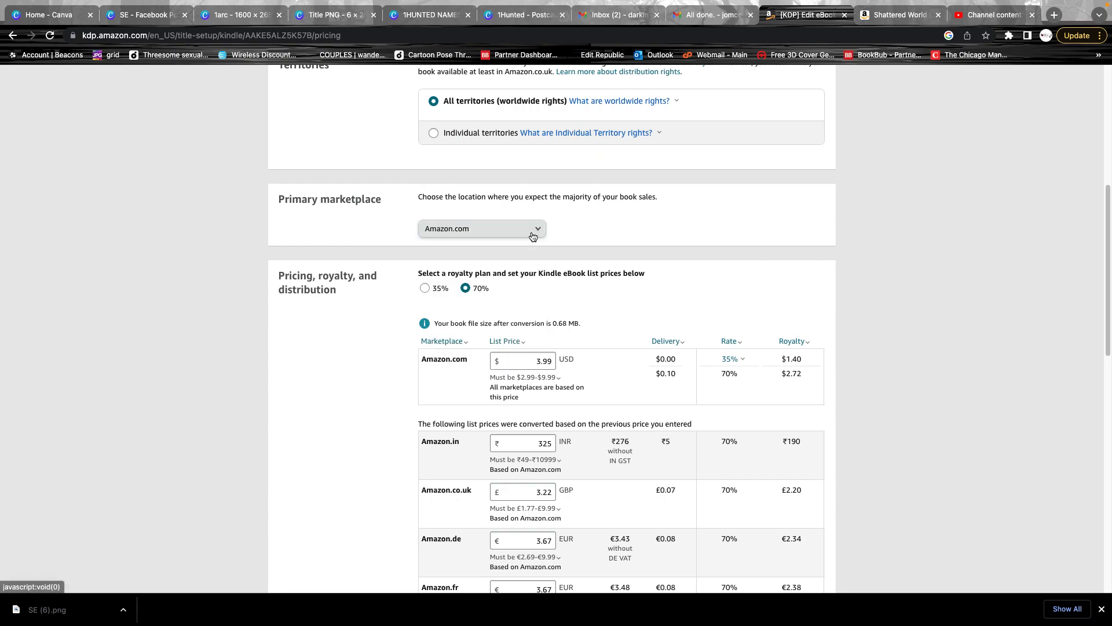
- Switch the royalty plan to 35% to compare the royalties, and set it back to 70%
scroll(670, 235, "down", 2)
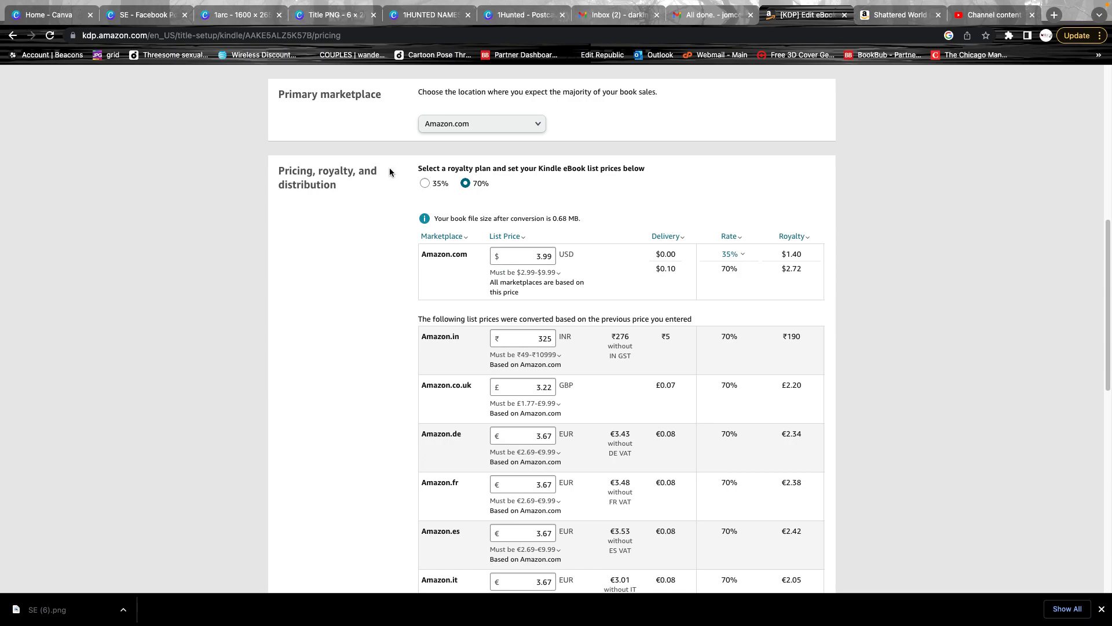
left_click(424, 183)
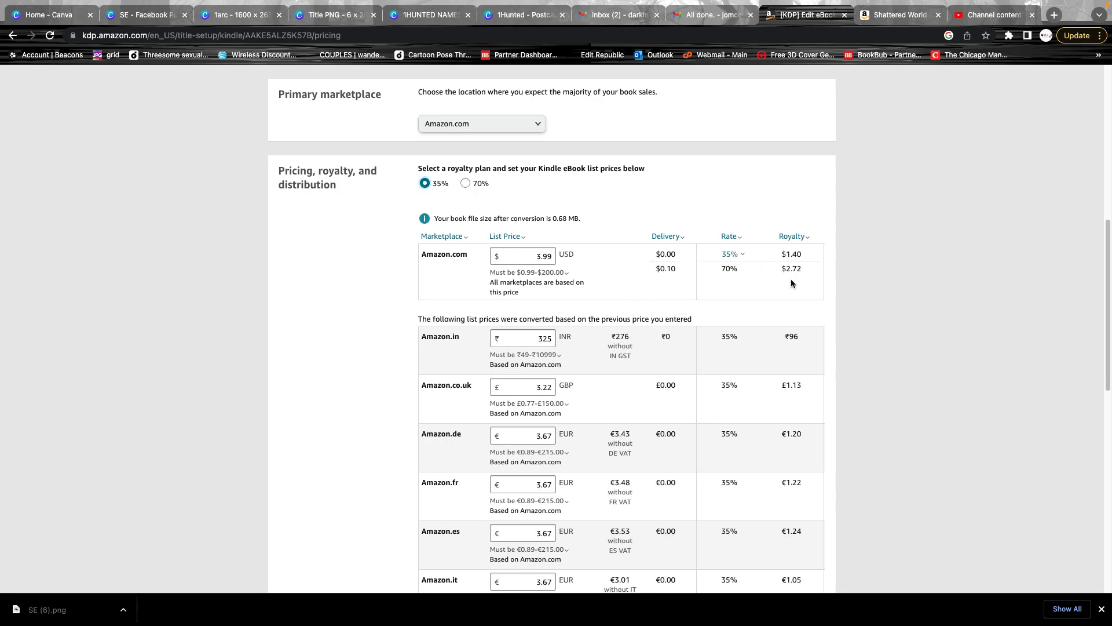
left_click(466, 184)
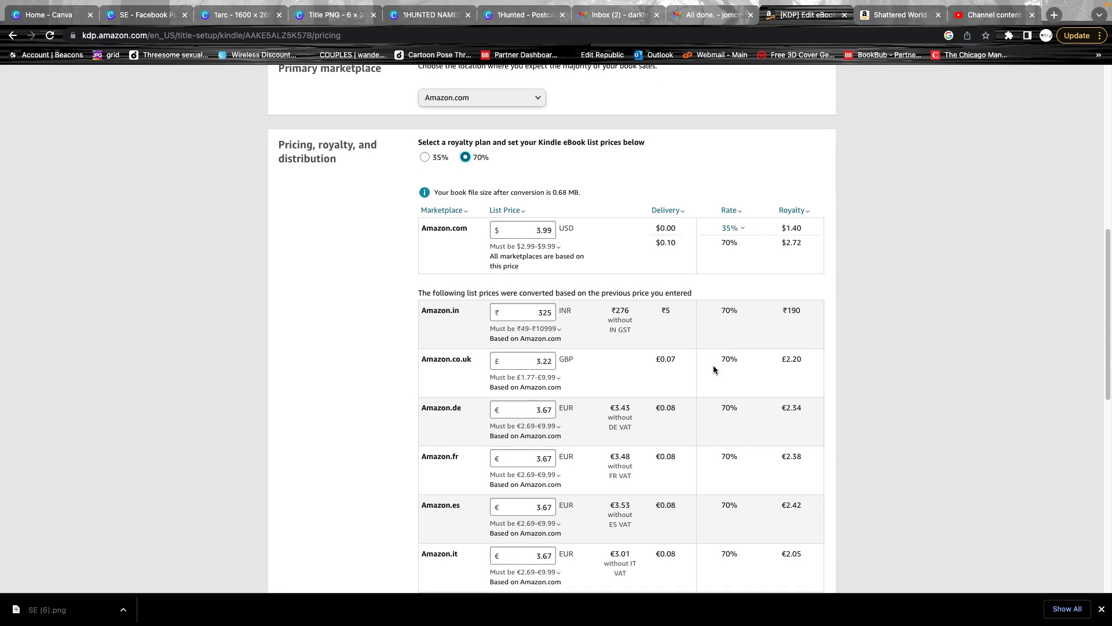
scroll(714, 365, "down", 5)
scroll(714, 365, "up", 7)
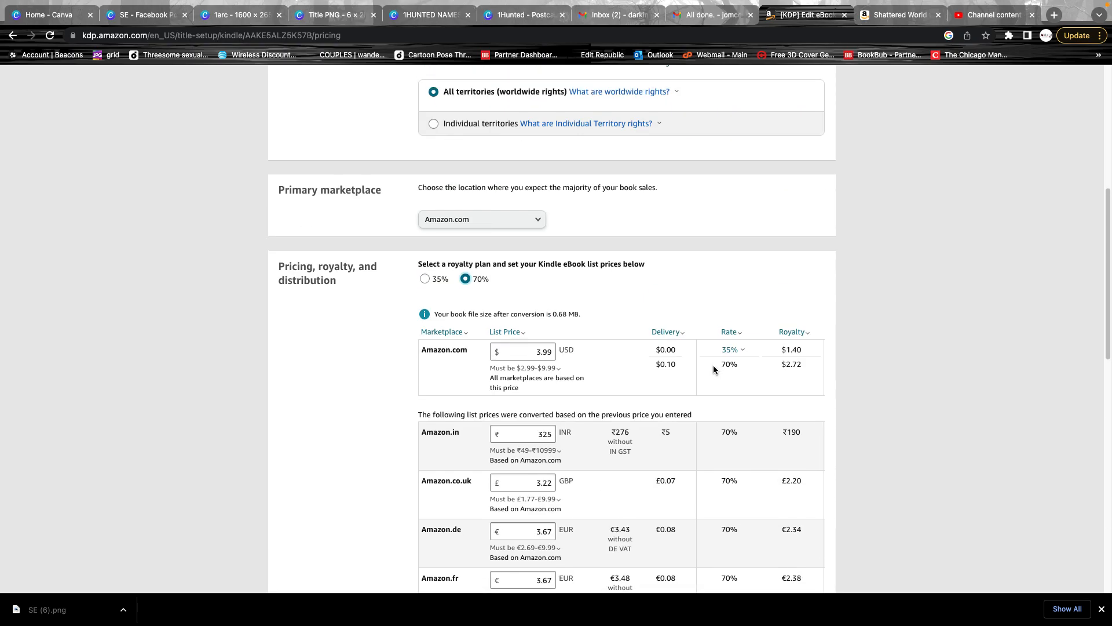
- Examine the Amazon.com list price and the converted prices and royalties for every other marketplace, down to the pre-order terms
scroll(713, 365, "down", 2)
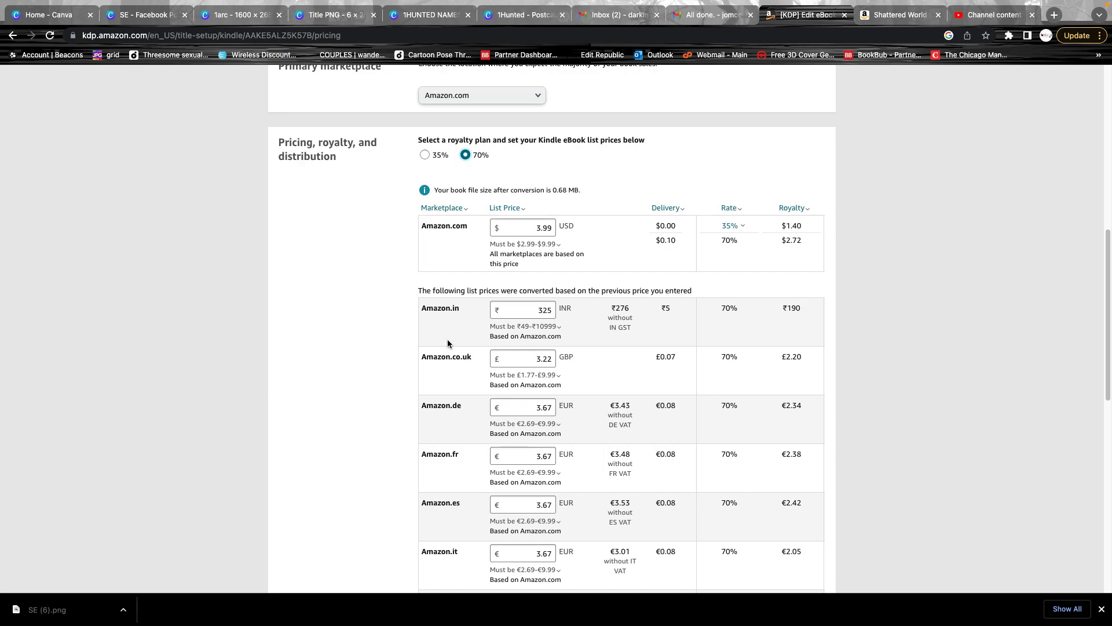
scroll(736, 450, "down", 1)
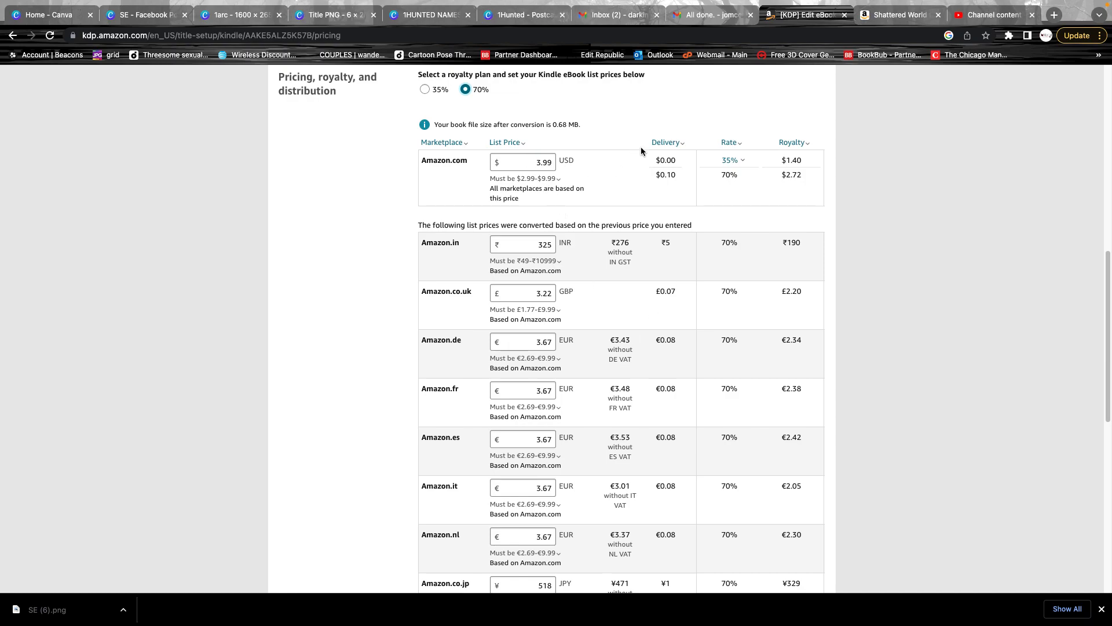
left_click(536, 162)
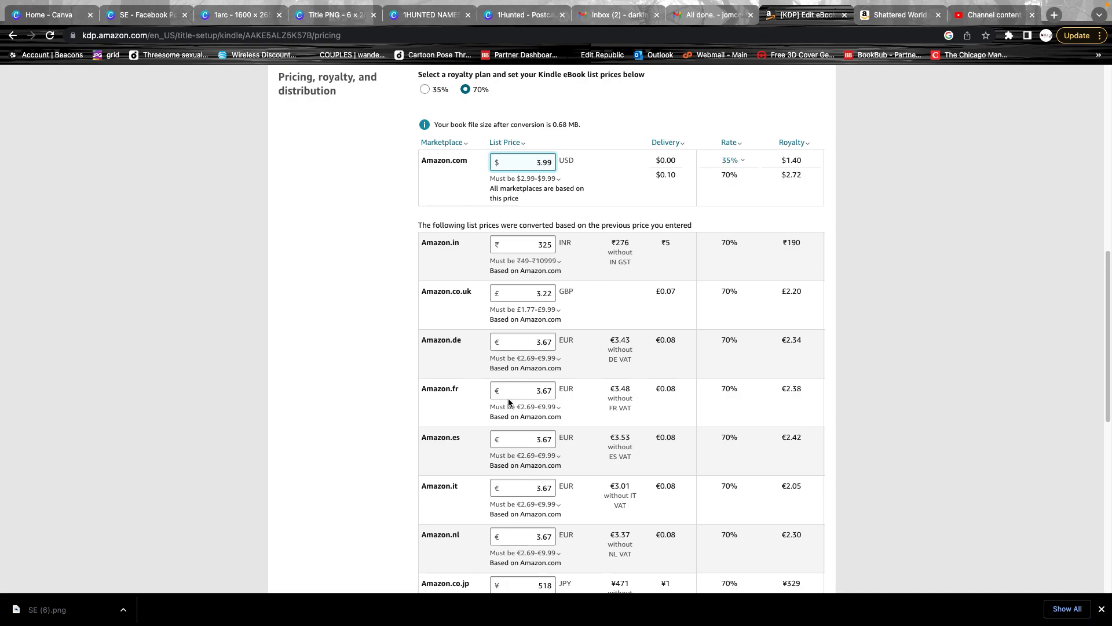
scroll(562, 446, "down", 9)
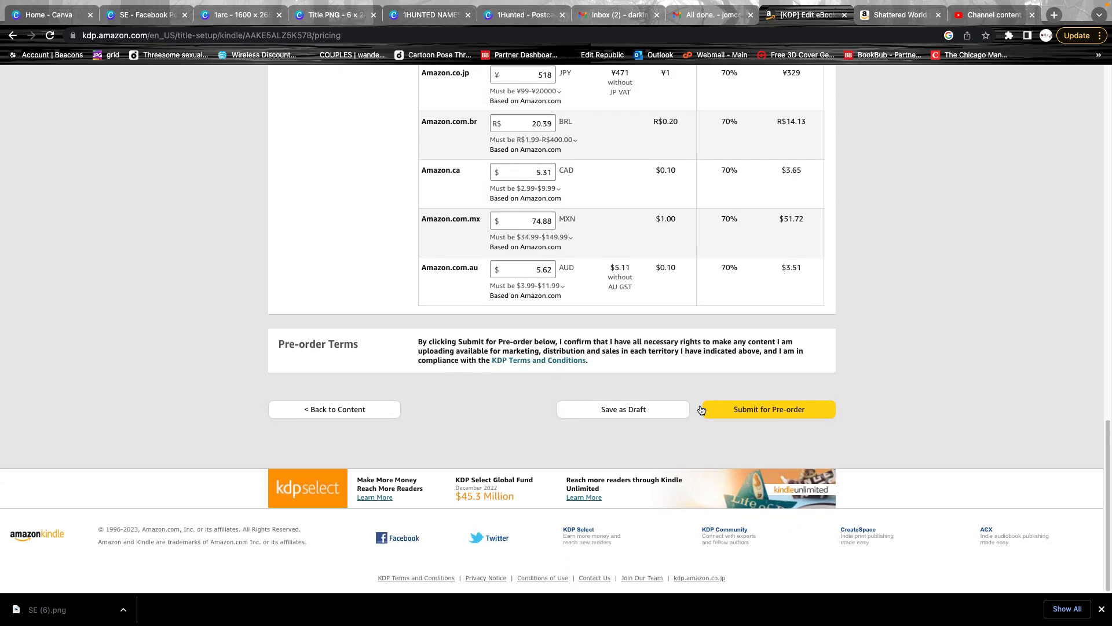
scroll(440, 431, "up", 15)
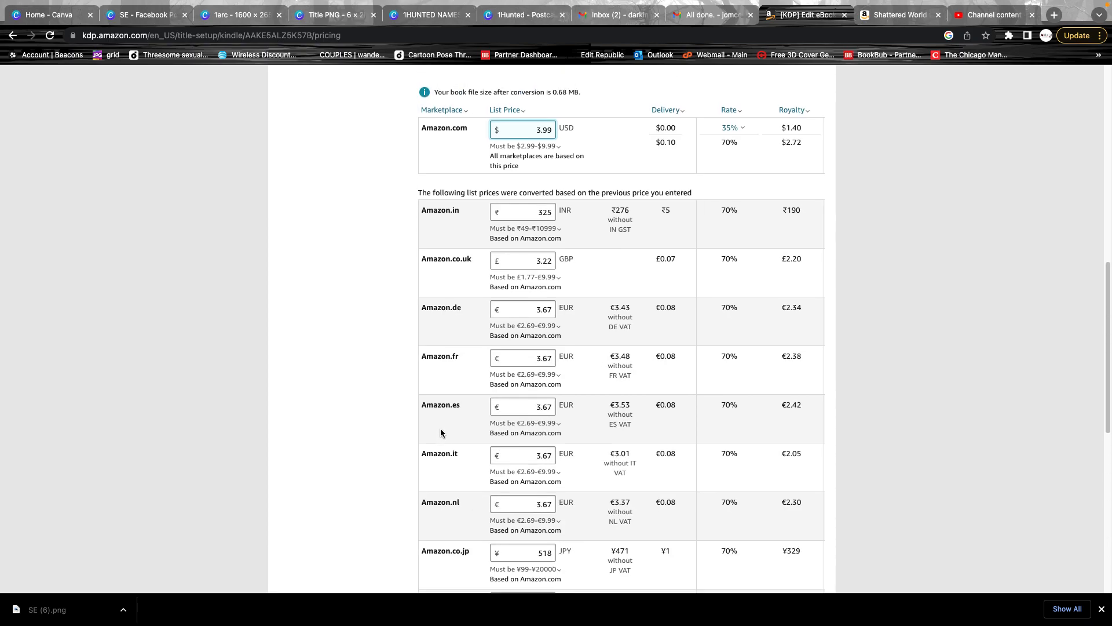
scroll(441, 432, "down", 15)
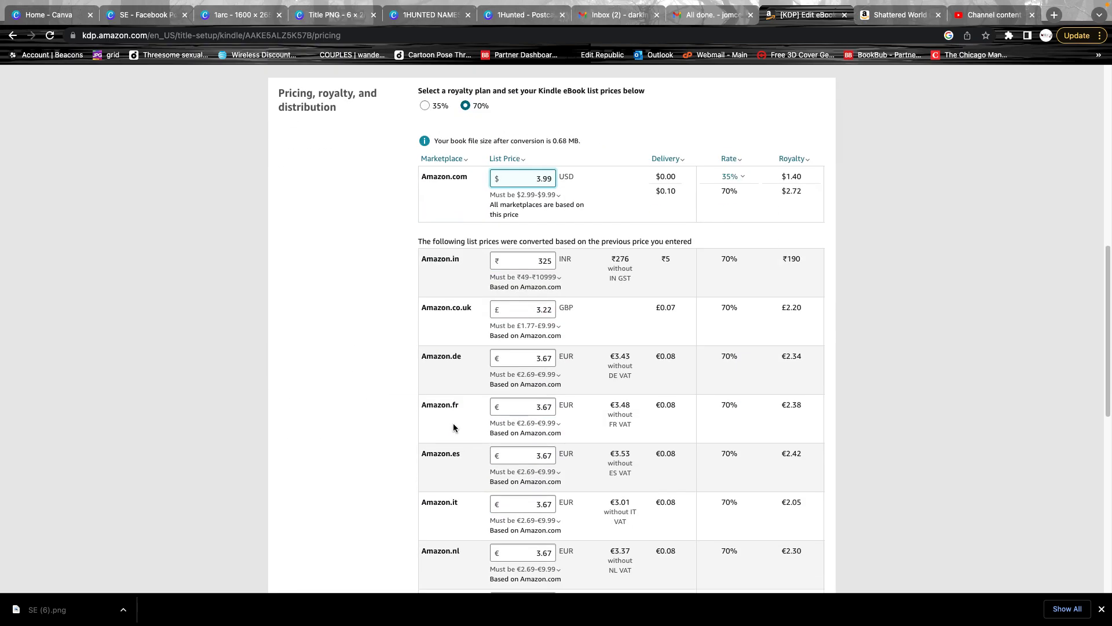
scroll(454, 428, "up", 13)
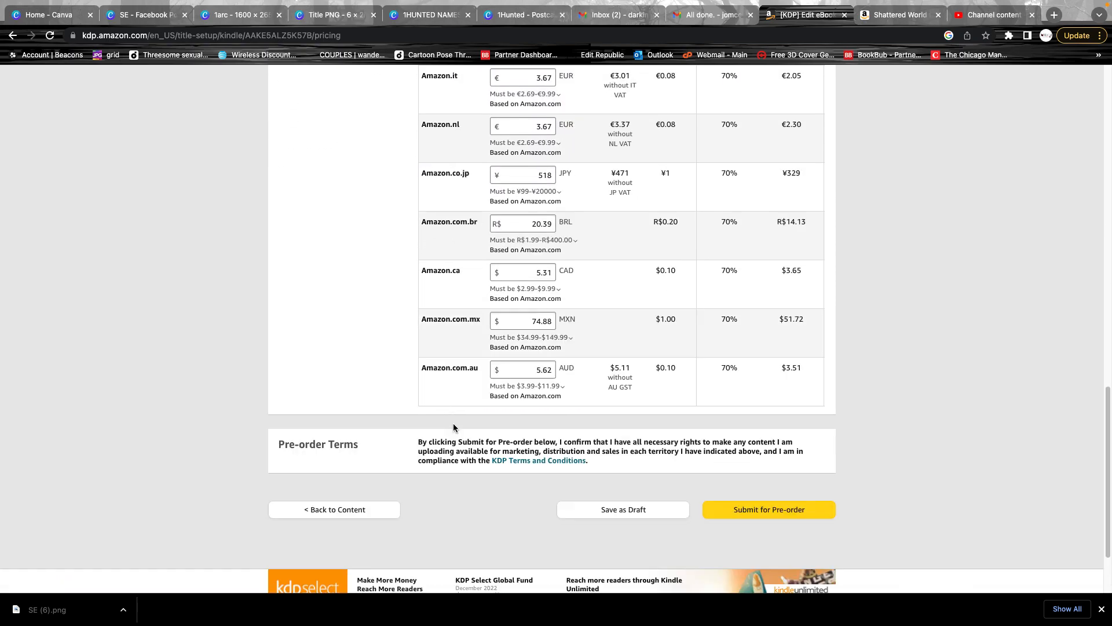
scroll(453, 427, "down", 9)
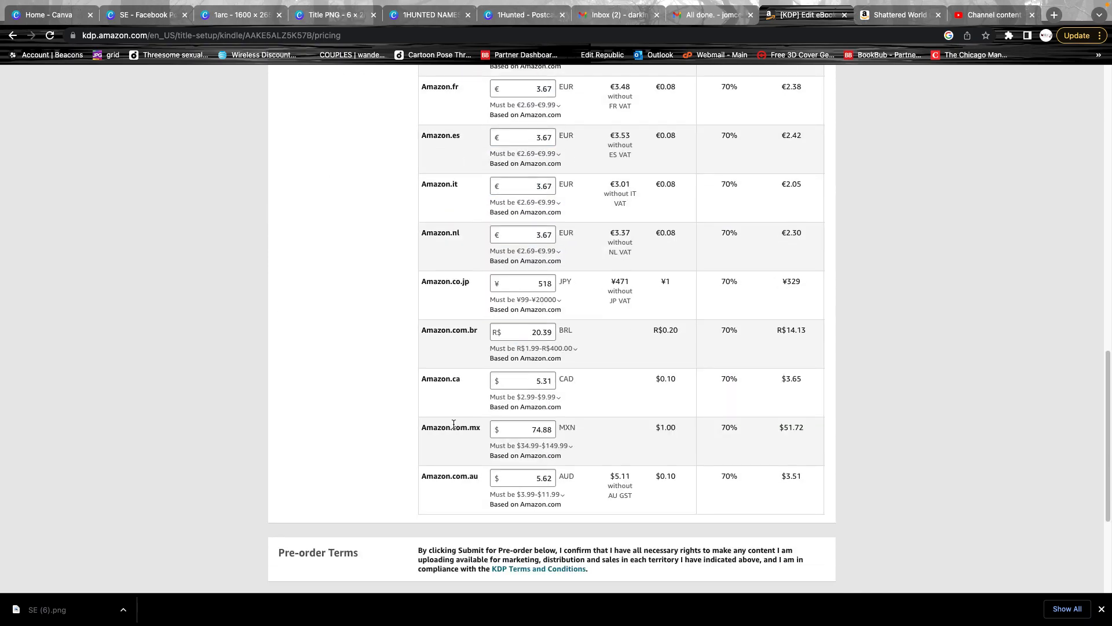
scroll(416, 429, "down", 3)
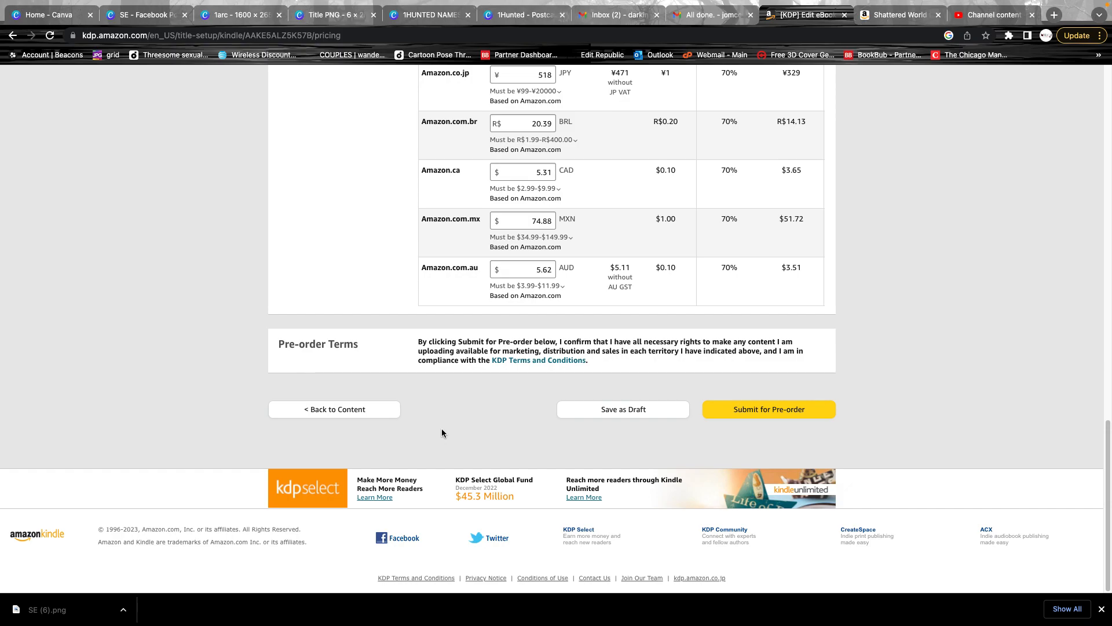
- Give the pricing page a last check, submit the eBook for pre-order, and close the submission confirmation
scroll(442, 431, "up", 8)
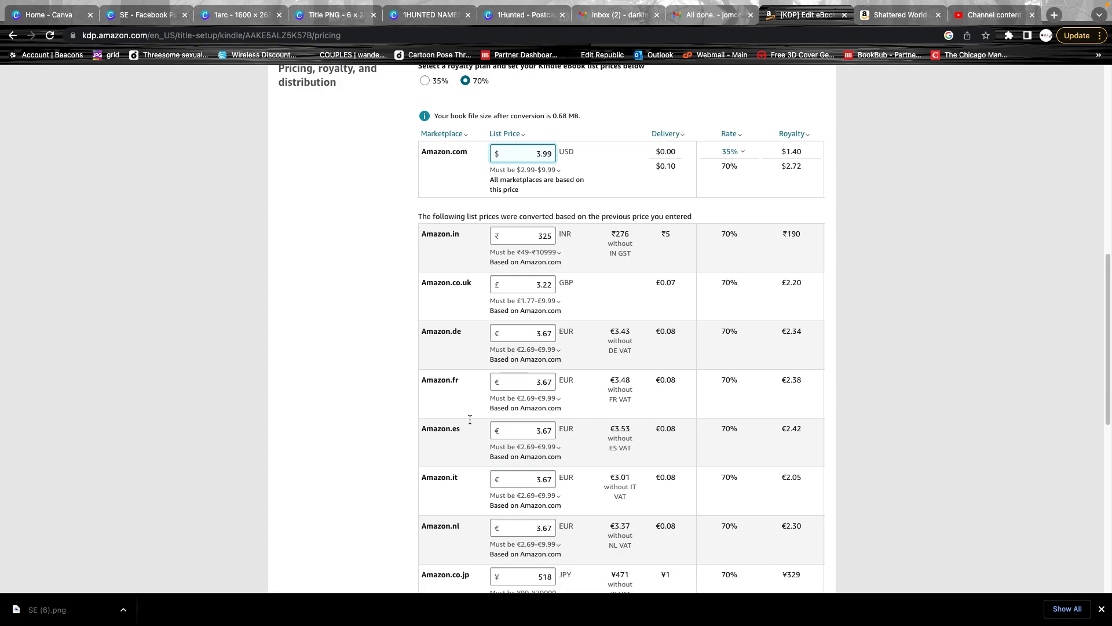
scroll(464, 415, "down", 8)
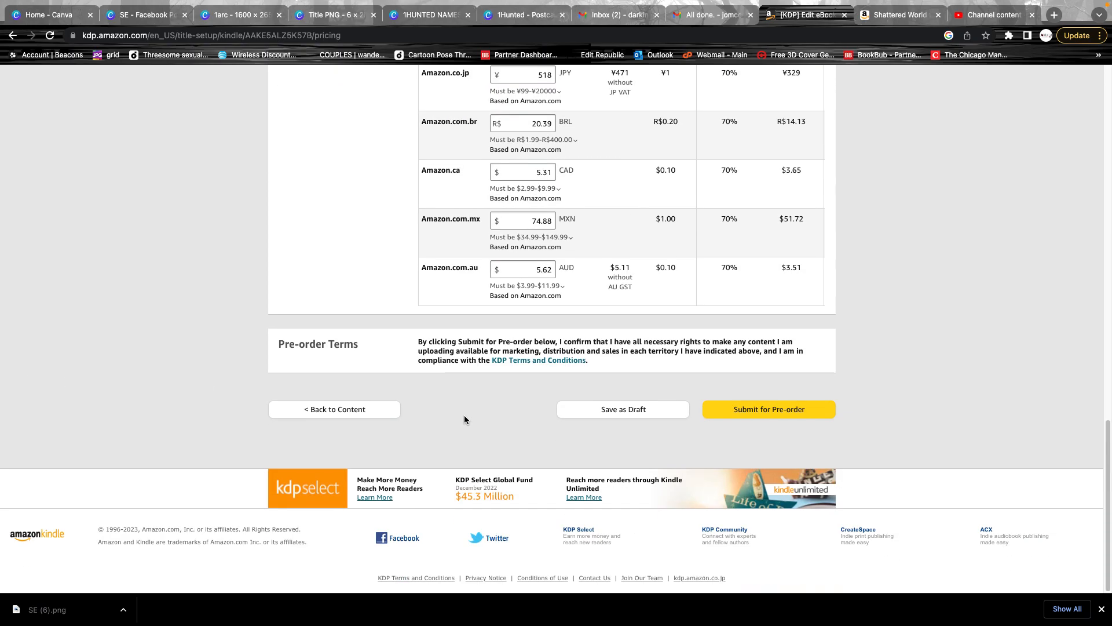
scroll(464, 415, "up", 15)
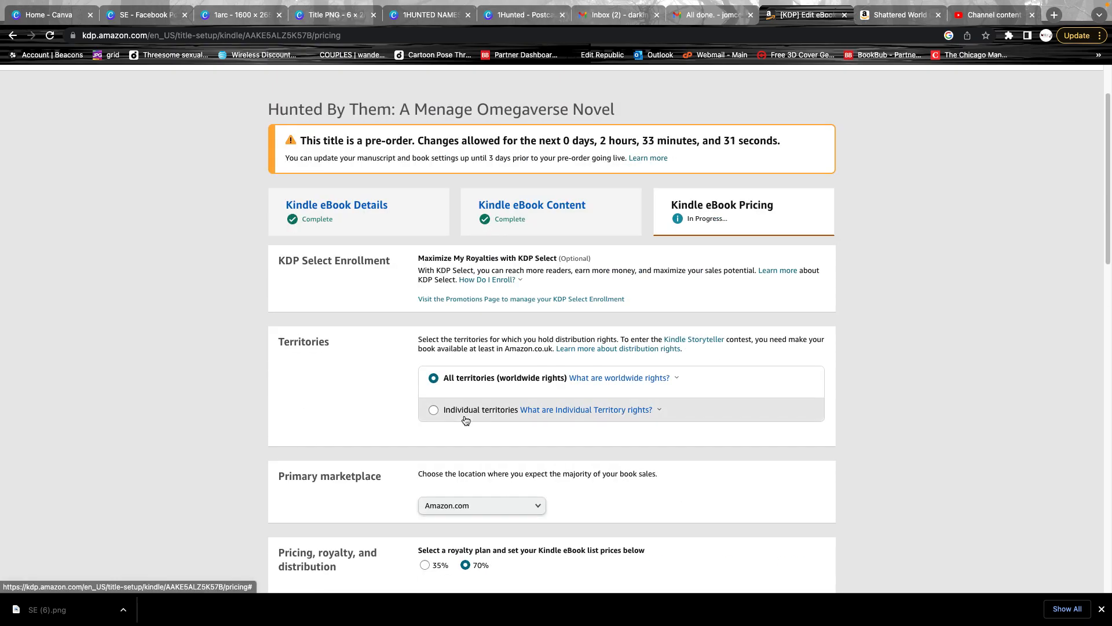
scroll(466, 420, "down", 15)
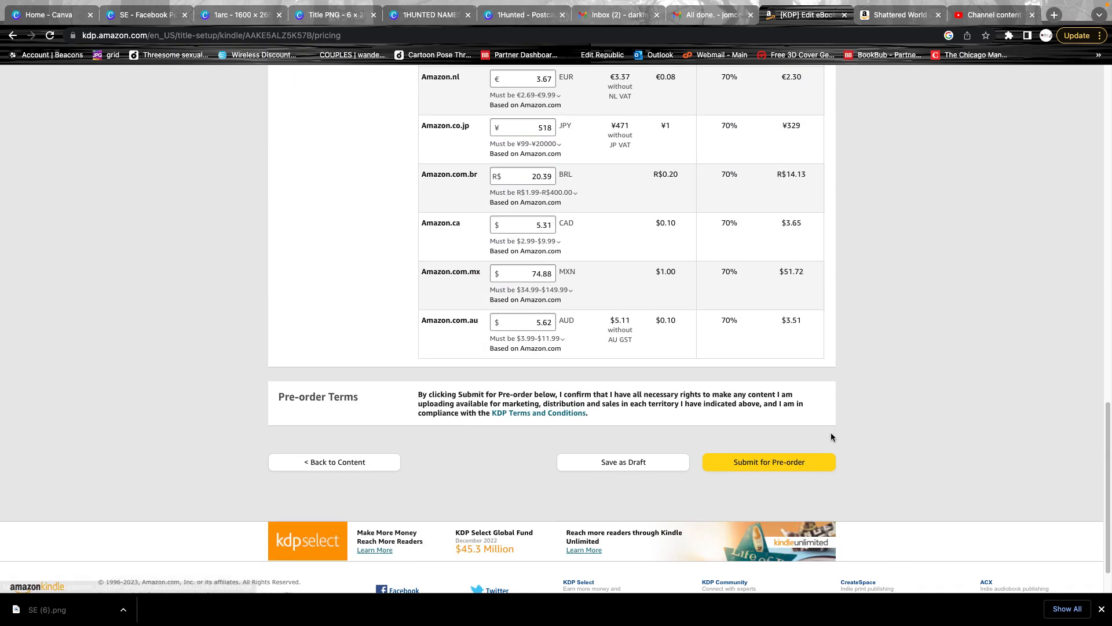
left_click(803, 462)
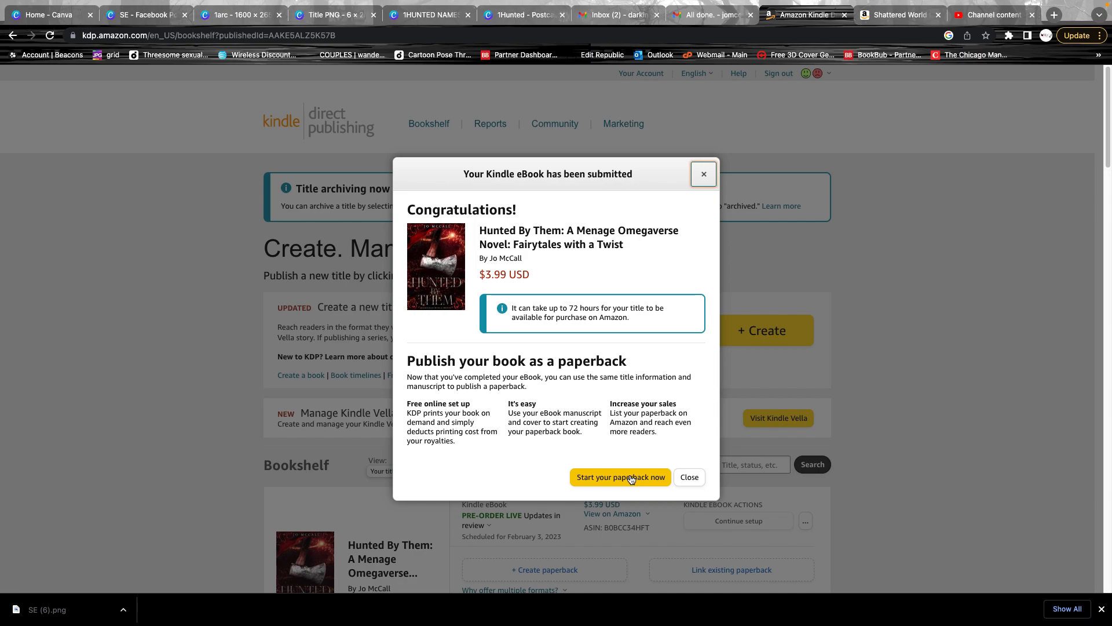
left_click(687, 477)
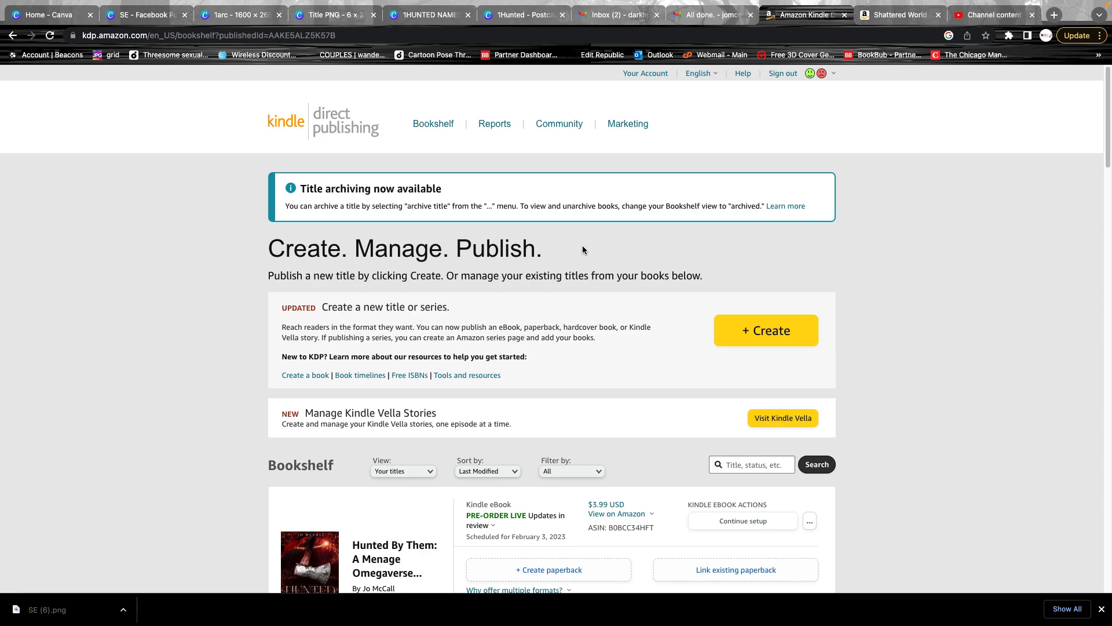
- Look through the Bookshelf titles and check the Hunted By Them entry's pre-order status
scroll(899, 426, "down", 10)
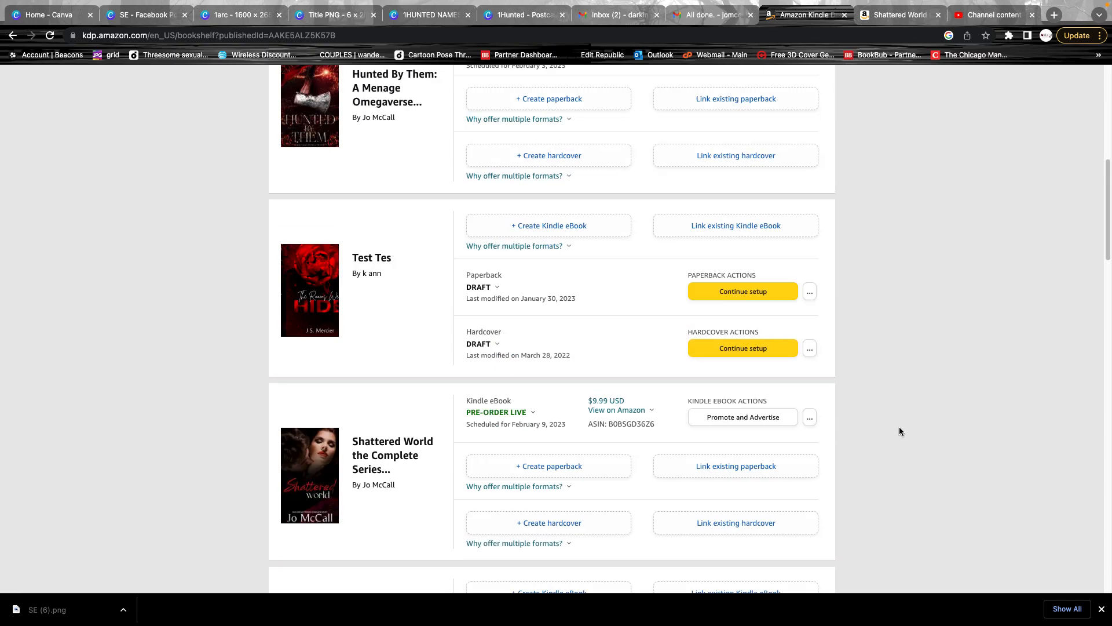
scroll(900, 432, "down", 9)
scroll(899, 432, "up", 20)
scroll(899, 431, "down", 1)
scroll(899, 432, "down", 5)
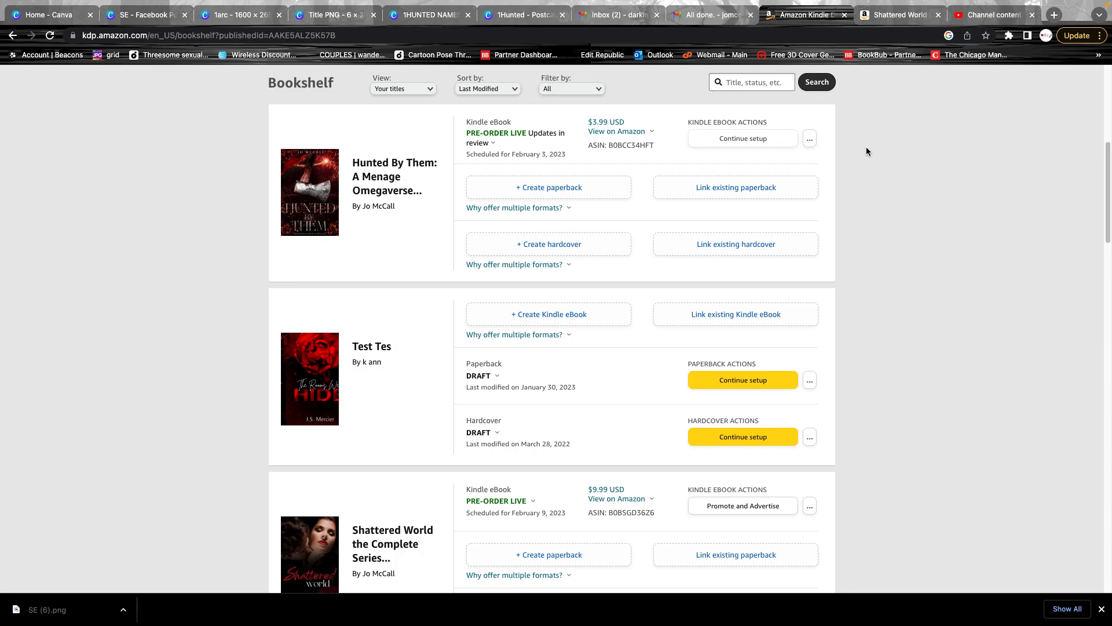
key("super+shift+5")
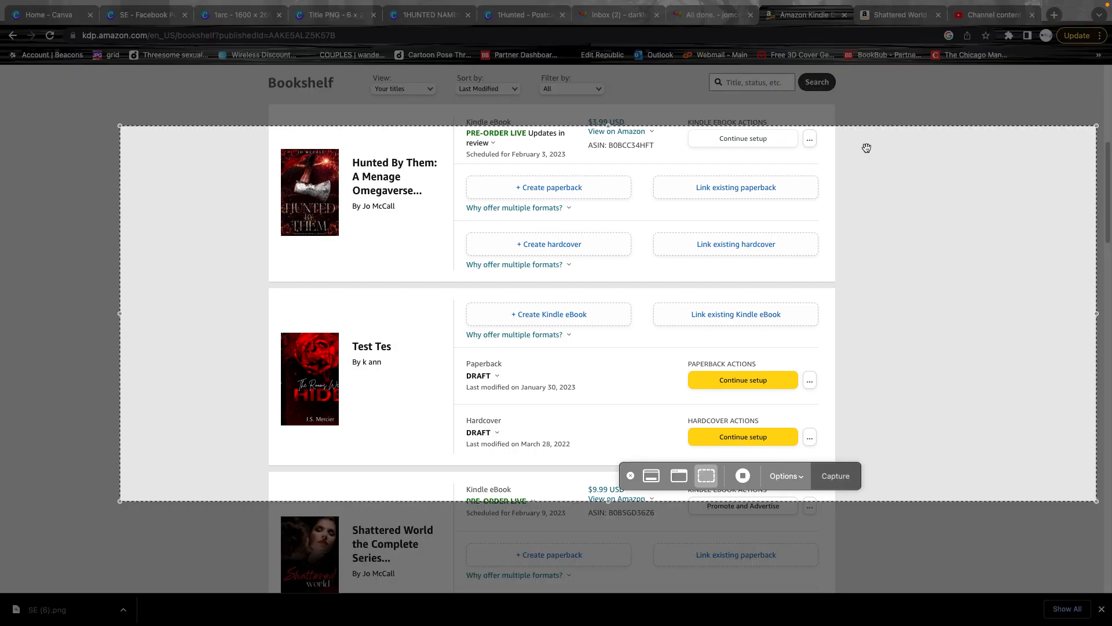